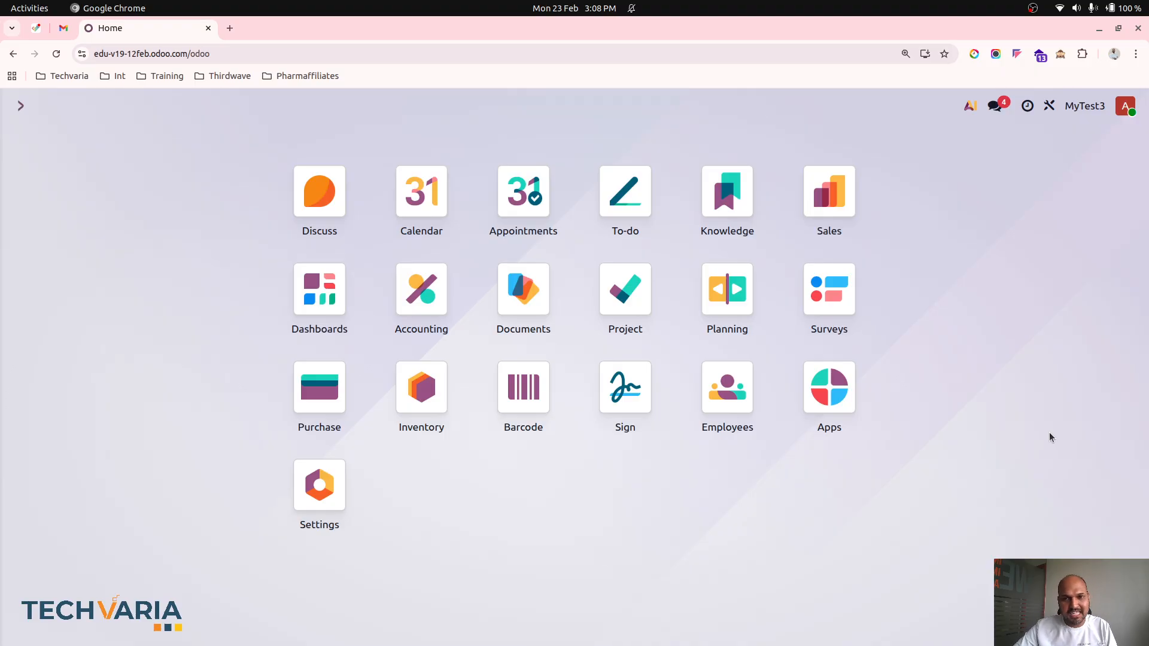
Open the BackDate (AVCO) product category from the Accounting configuration and review its costing method, inventory valuation and account properties.
left_click(435, 309)
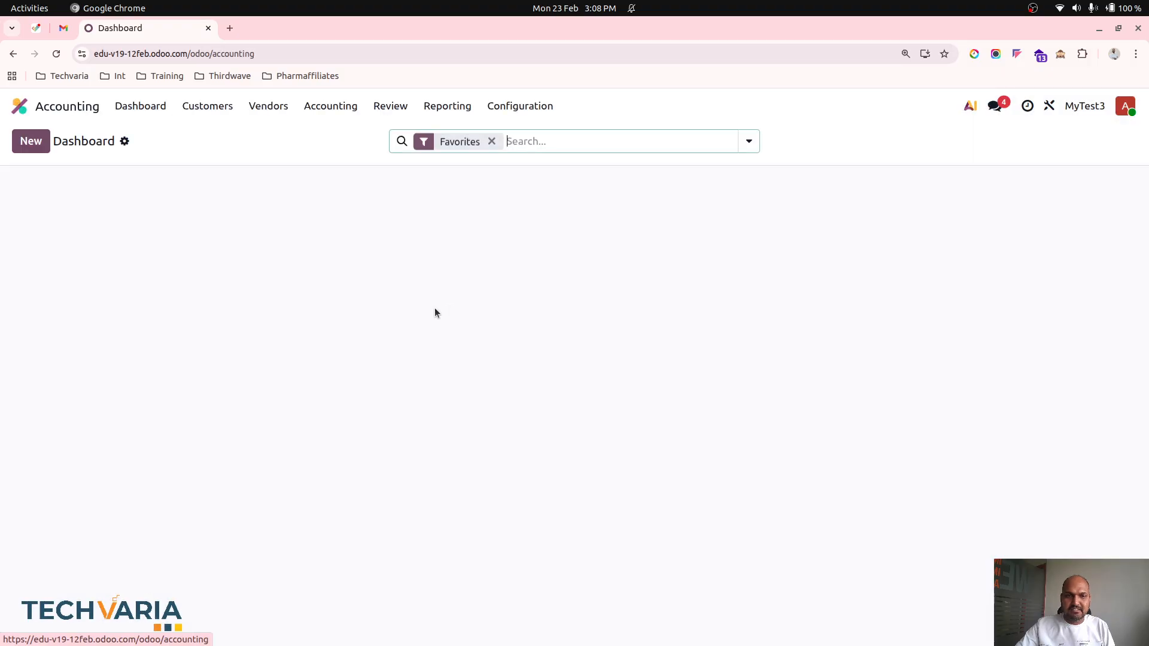
left_click(525, 110)
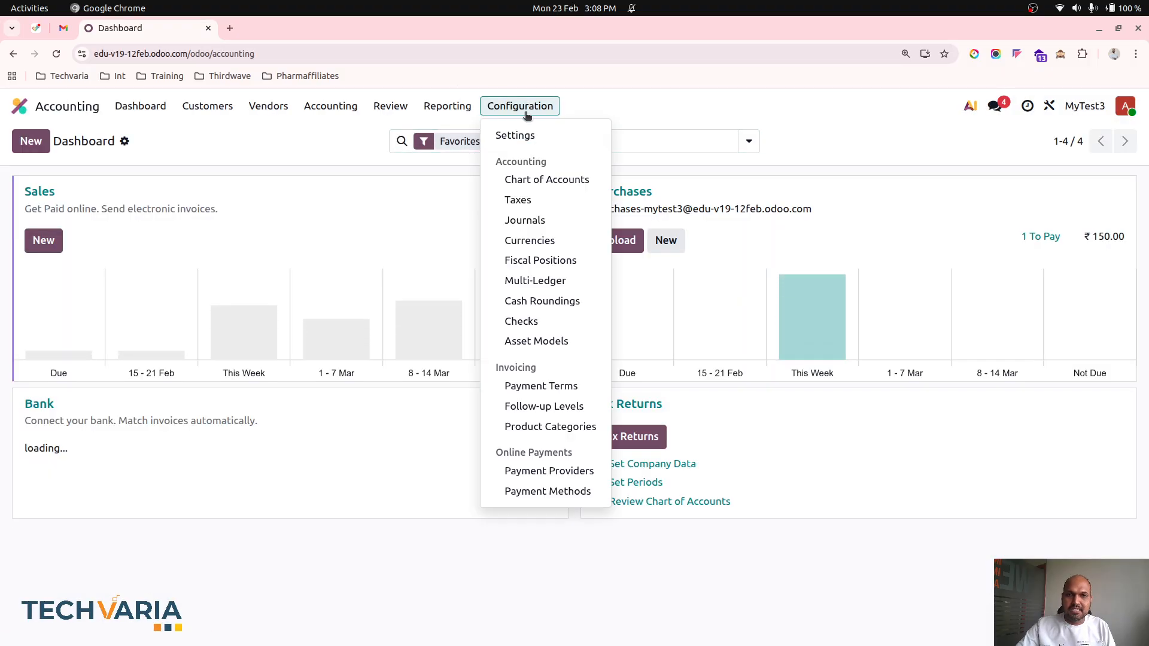
left_click(539, 179)
left_click(749, 142)
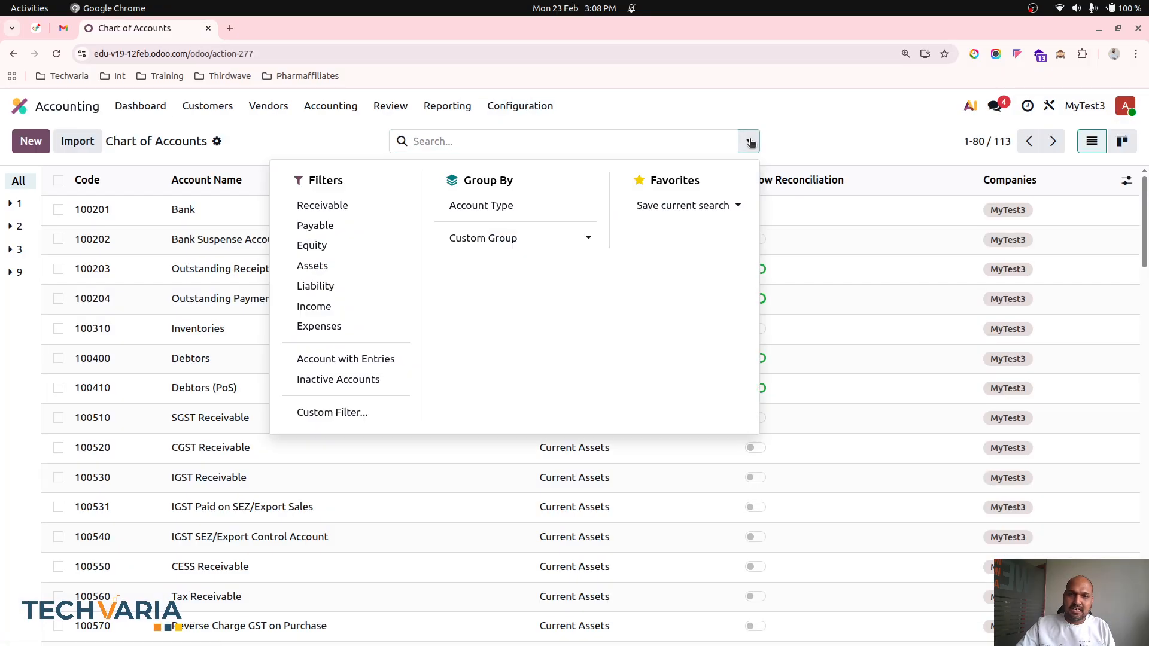
left_click(515, 106)
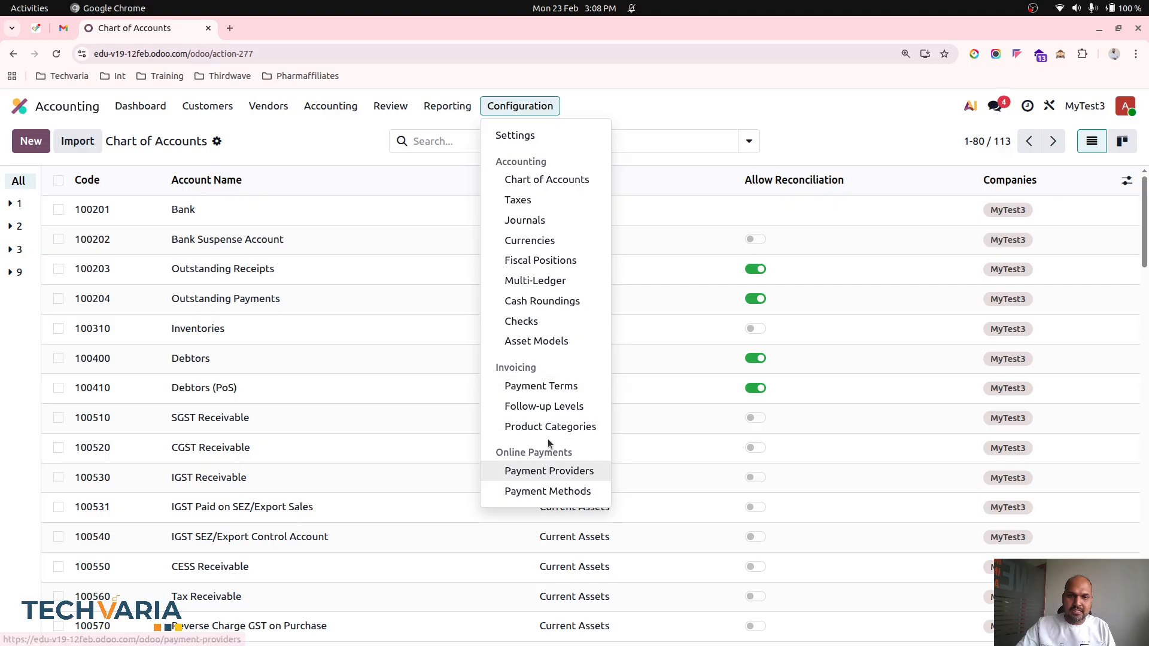
left_click(566, 429)
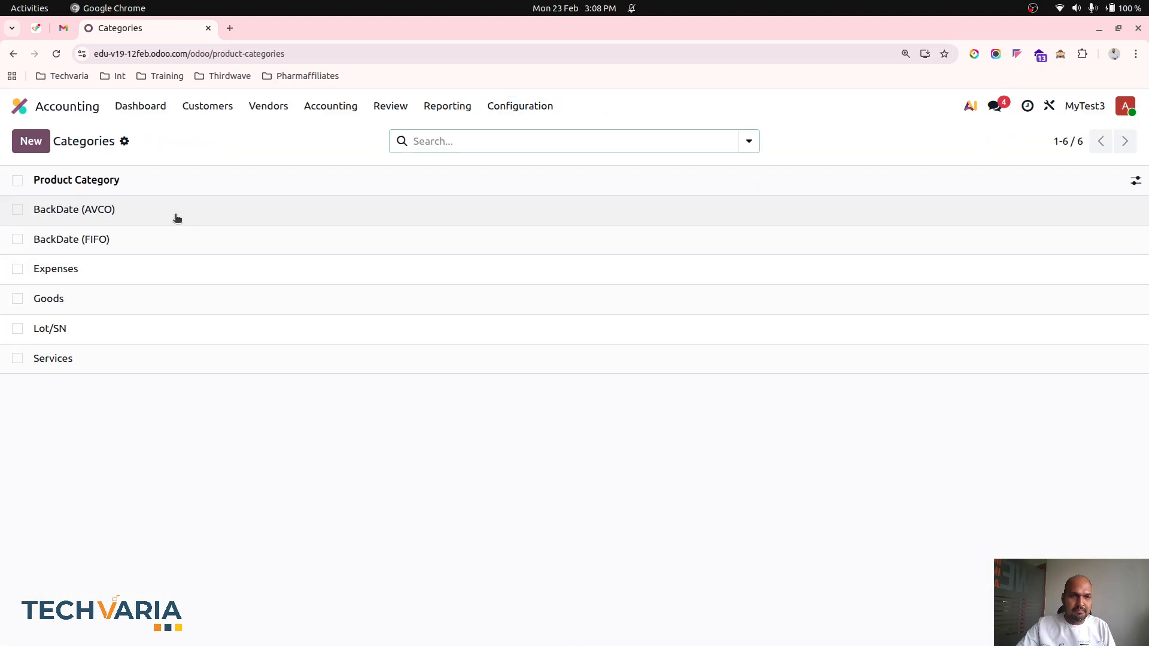
left_click(174, 216)
left_click_drag(469, 295, 557, 401)
left_click(558, 401)
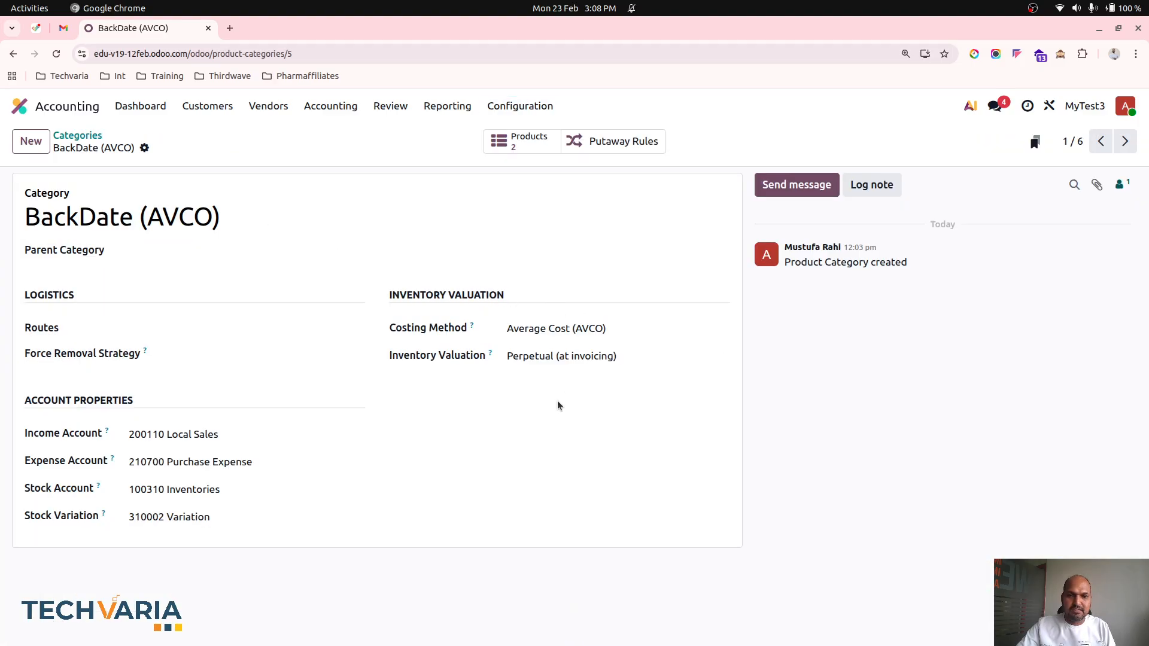
Open the products of the BackDate (AVCO) category and review the ST1 and ST2 records.
left_click(516, 141)
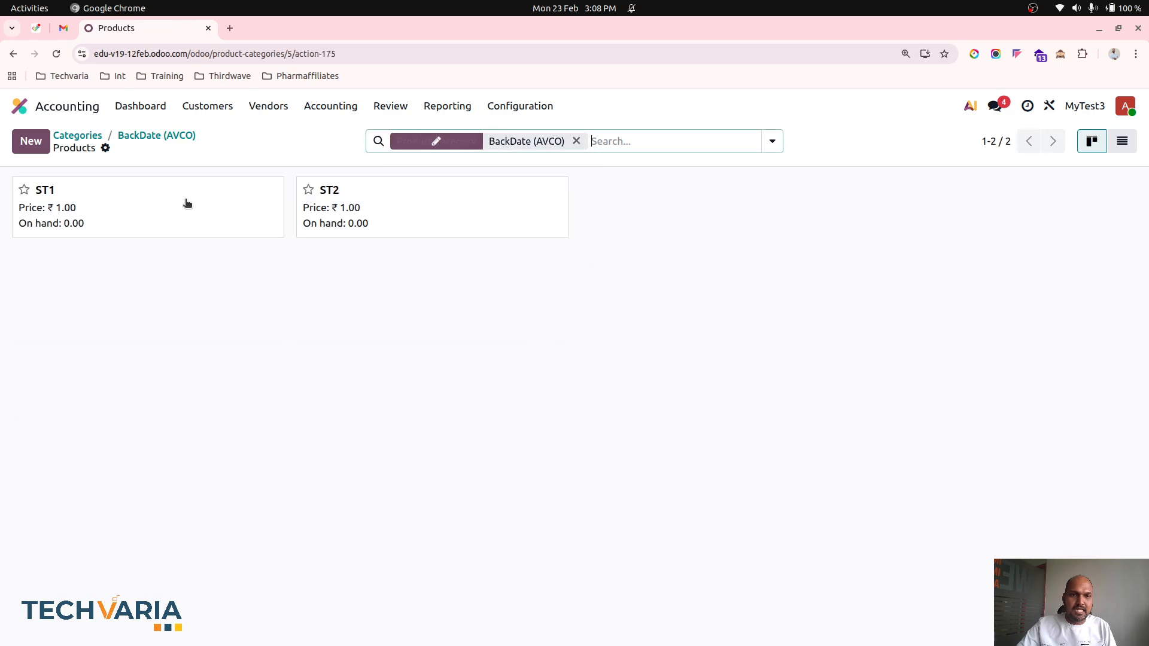
left_click(169, 199)
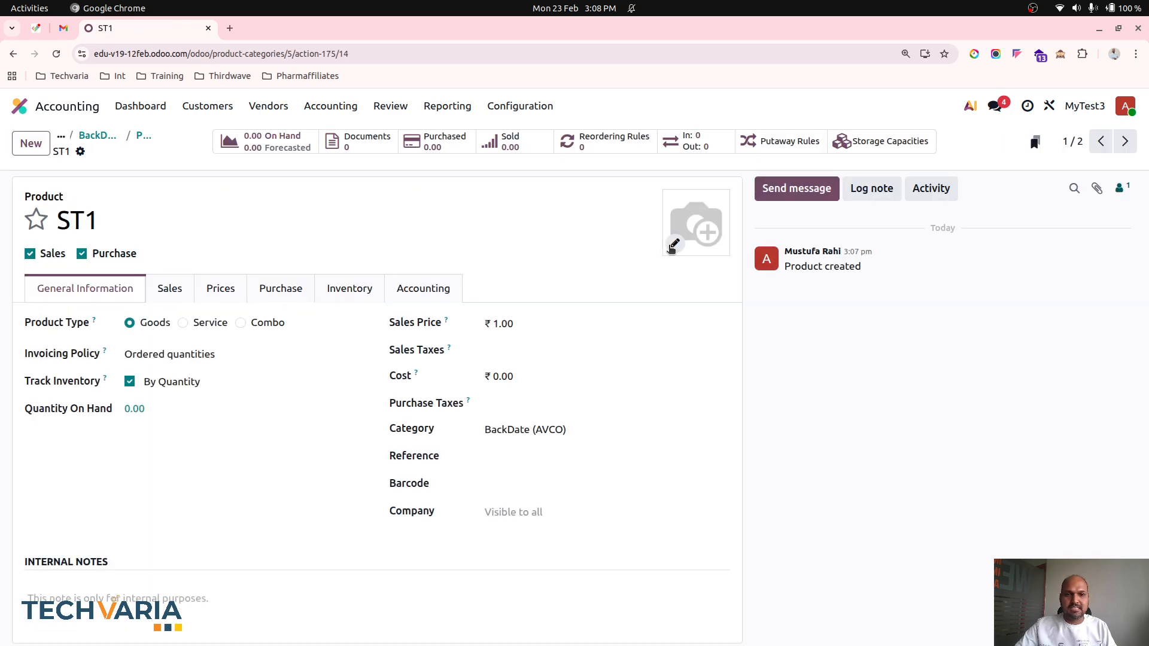
left_click(1125, 141)
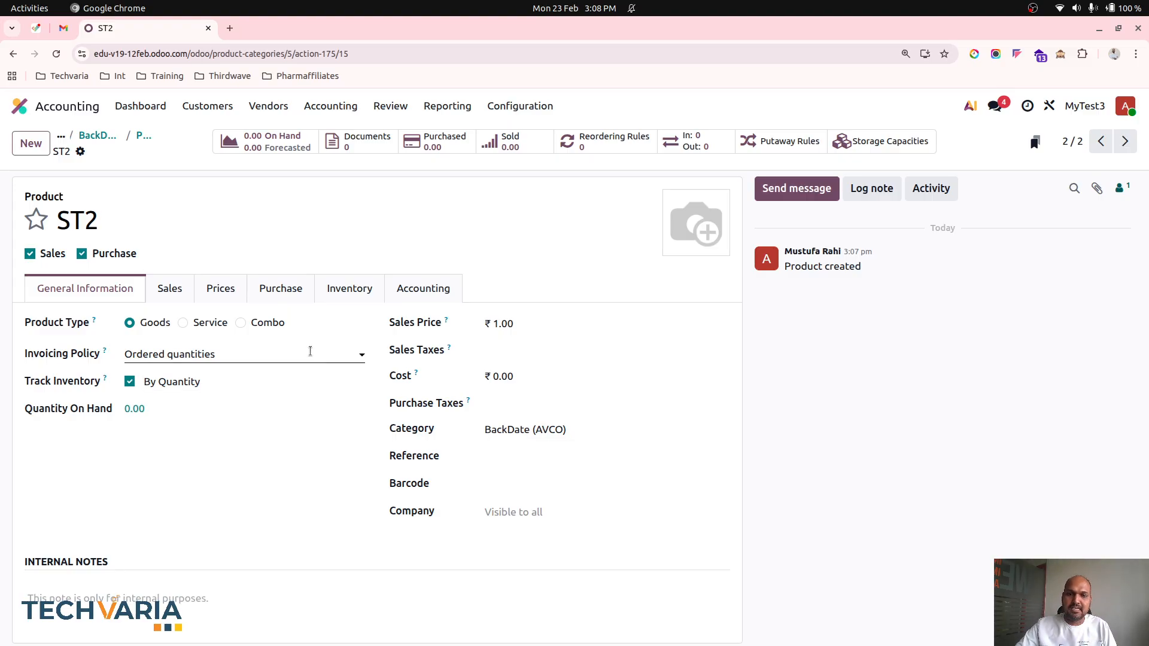
Open the Balance Sheet in Accounting and drill into the General Ledger of the Inventories account.
left_click(19, 106)
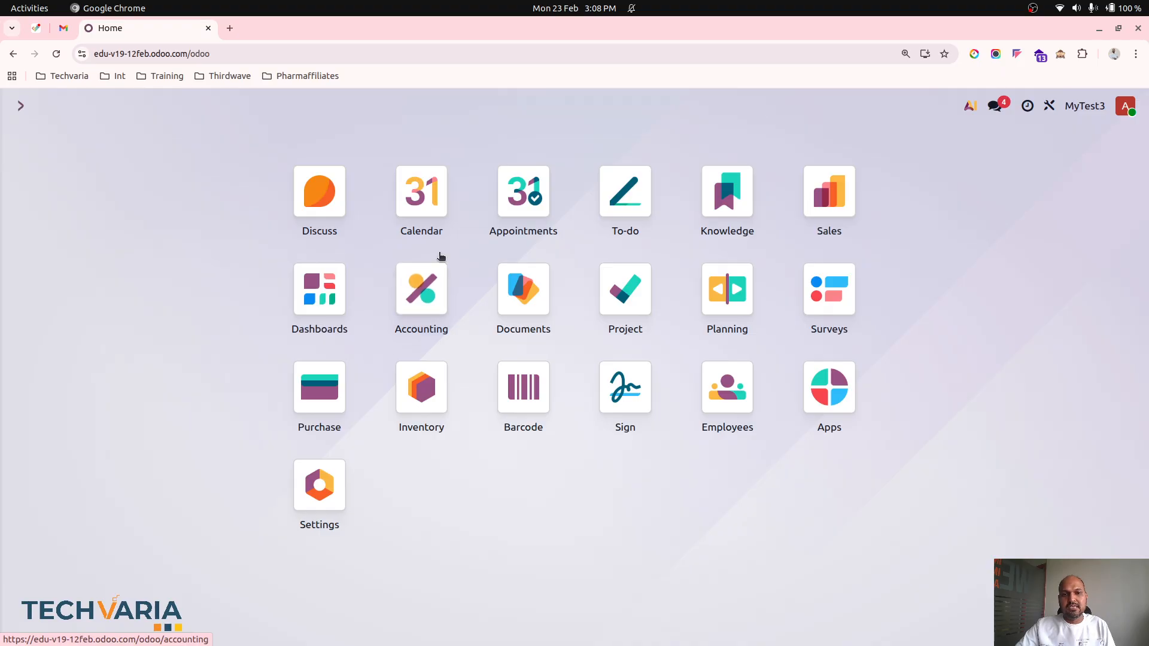
left_click(430, 274)
left_click(330, 106)
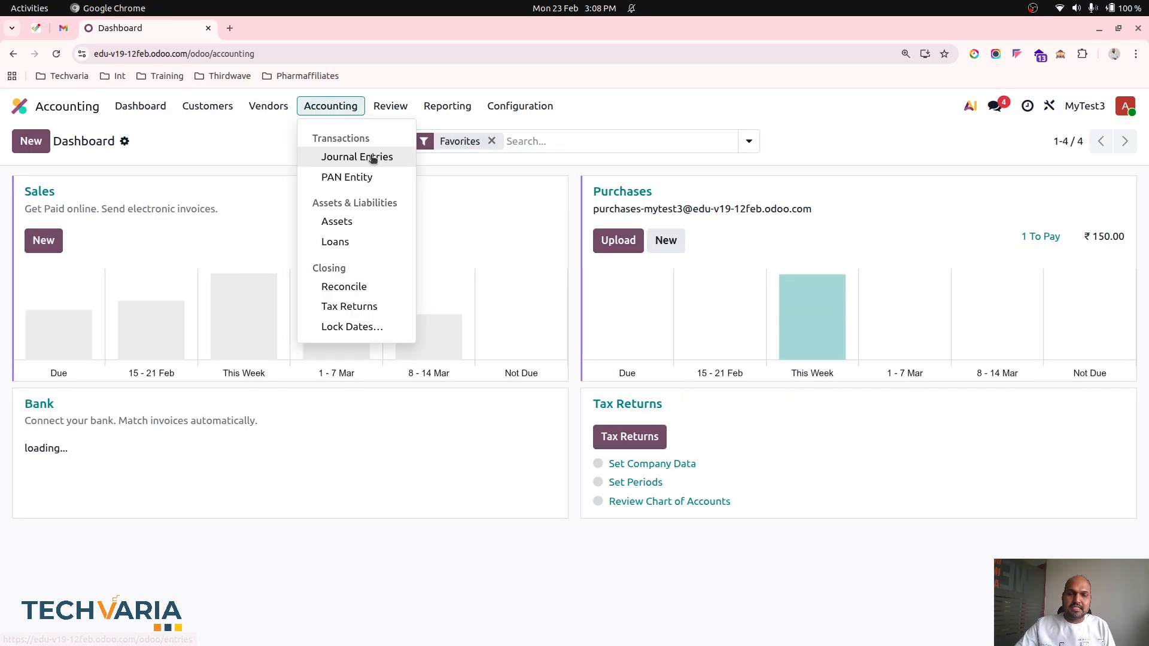
left_click(437, 108)
left_click(455, 155)
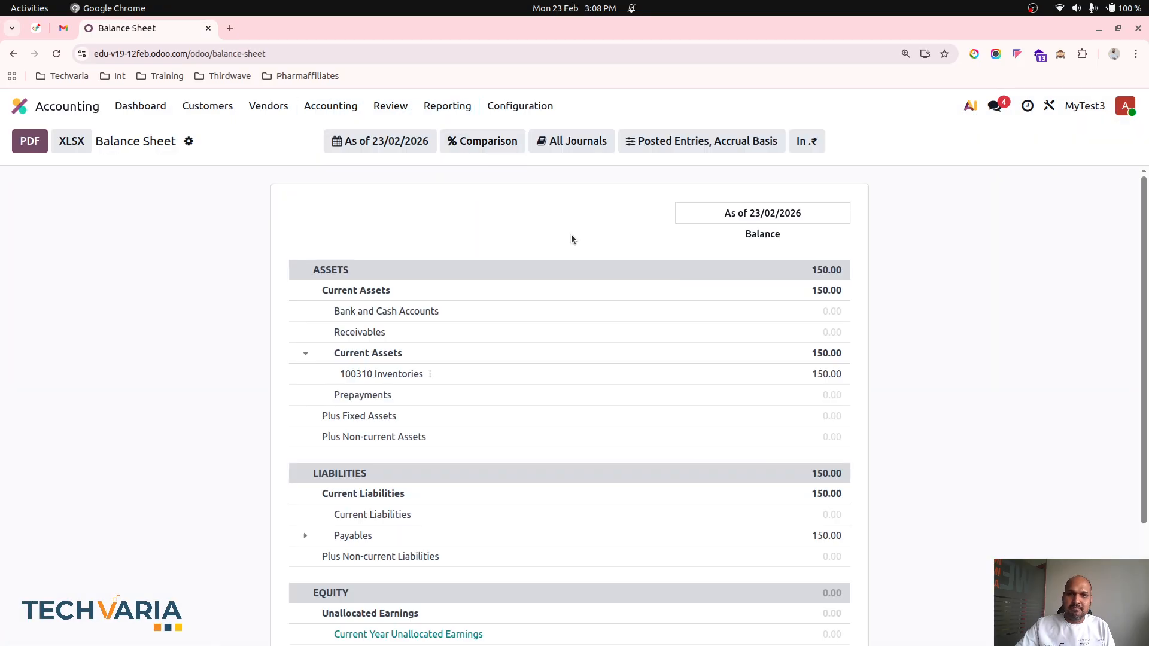
left_click(430, 374)
left_click(460, 388)
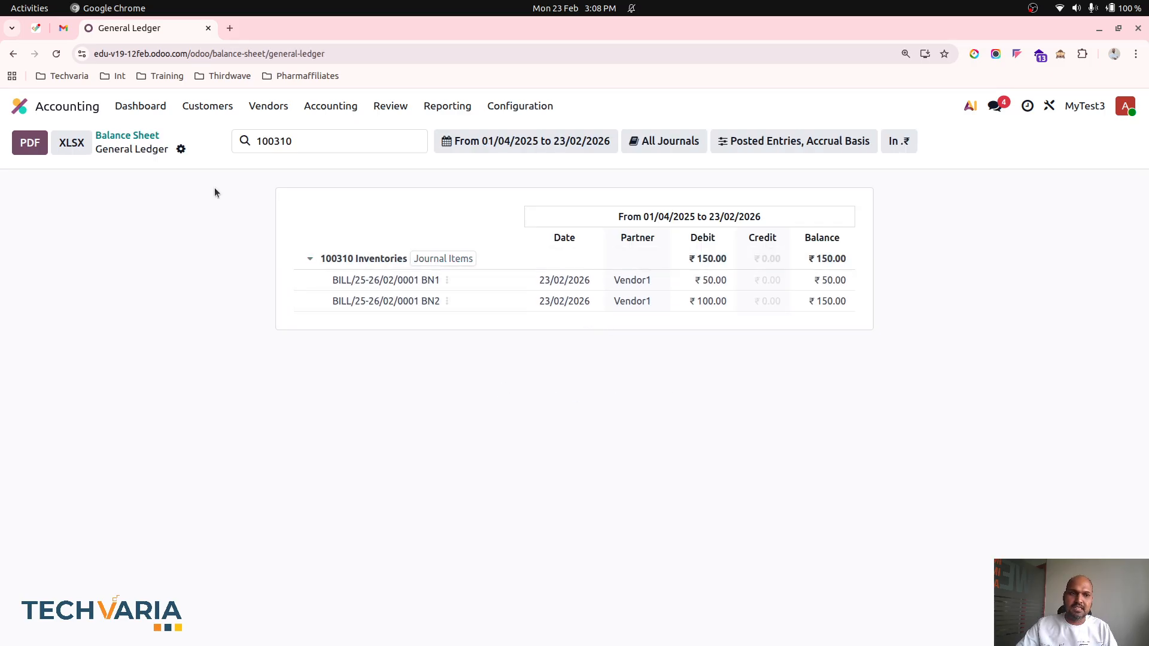
Open the product list in Inventory and check the on-hand quantities.
left_click(73, 112)
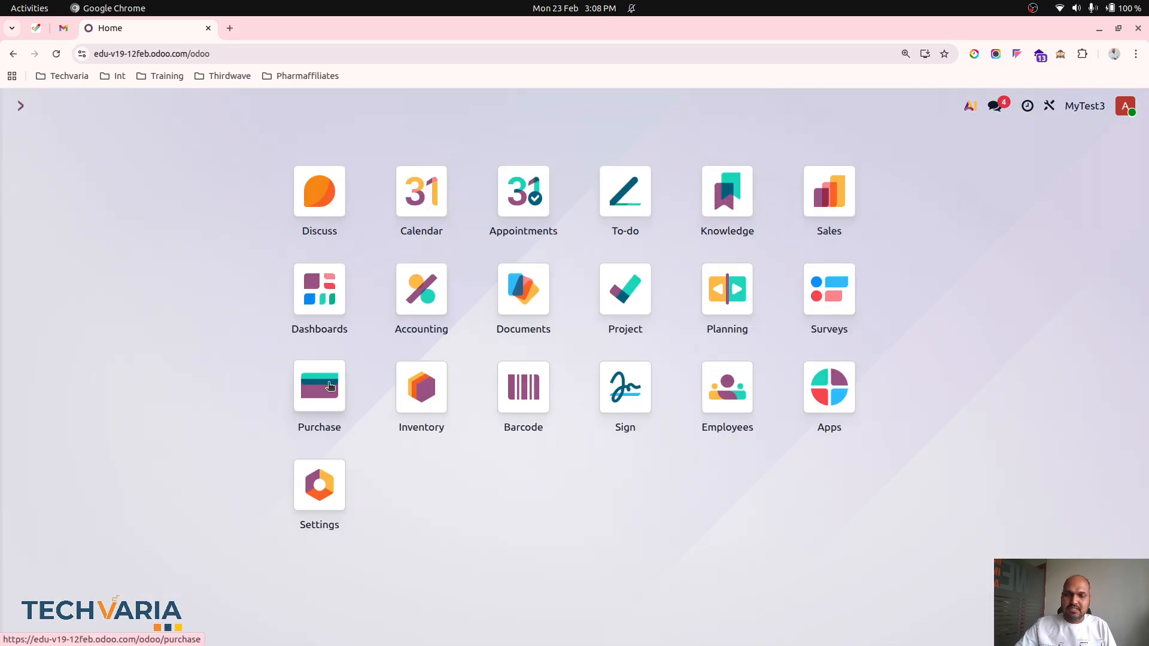
left_click(412, 398)
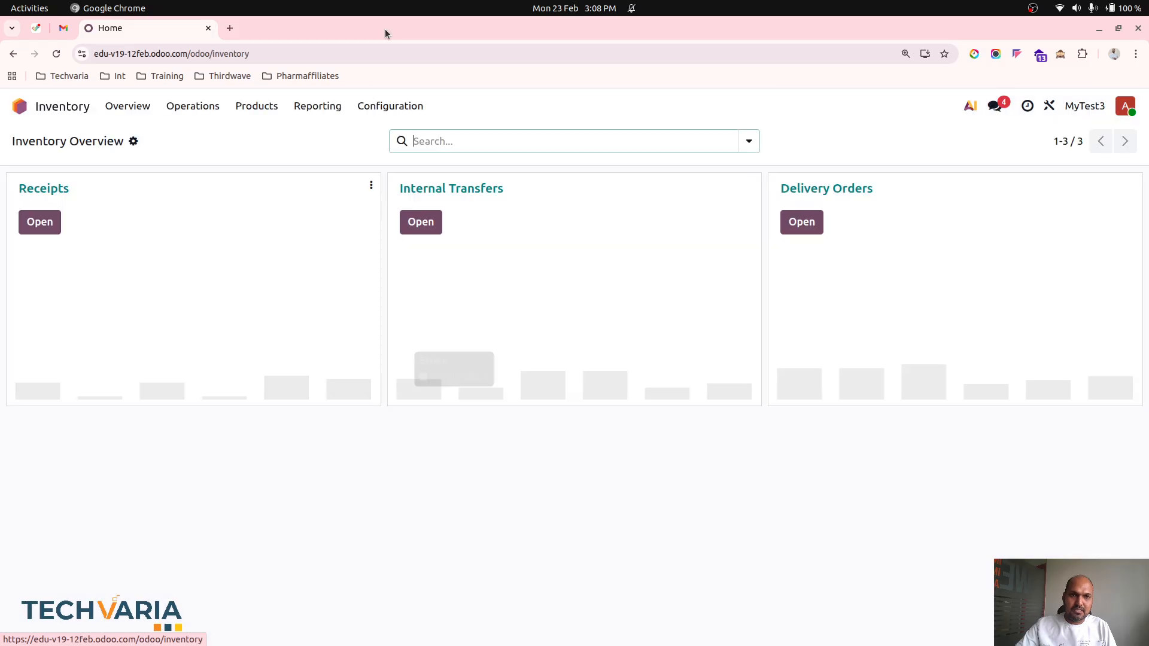
left_click(257, 107)
left_click(265, 134)
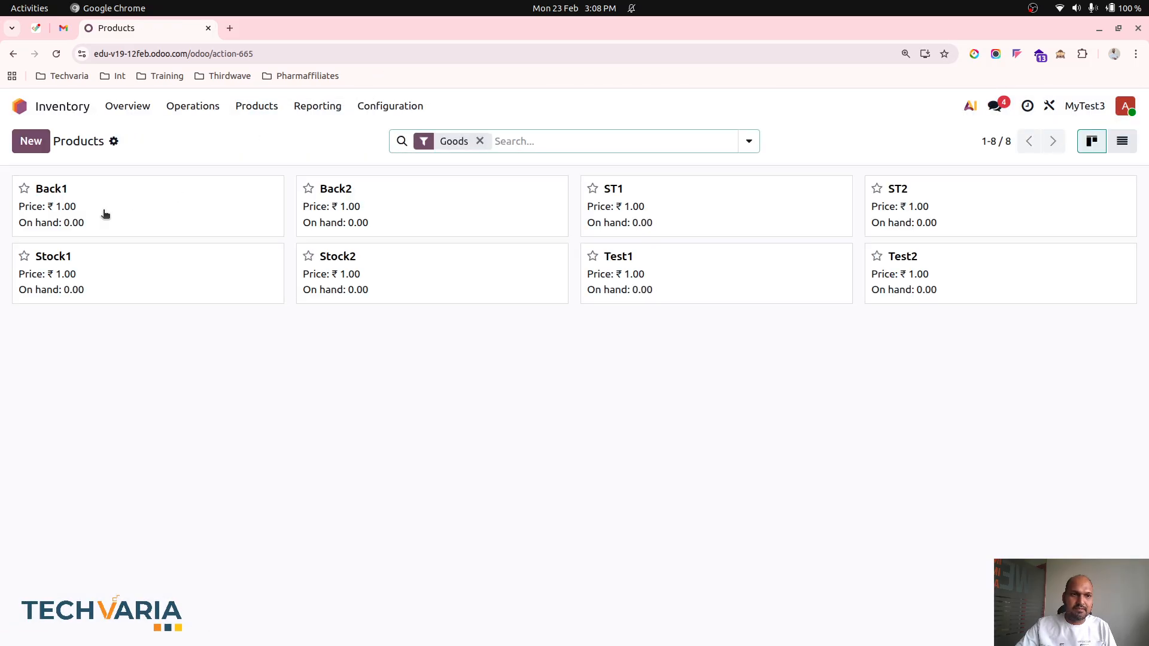
Create a new request for quotation in Purchase with Vendor1 as the vendor.
left_click(47, 109)
left_click(311, 388)
left_click(30, 140)
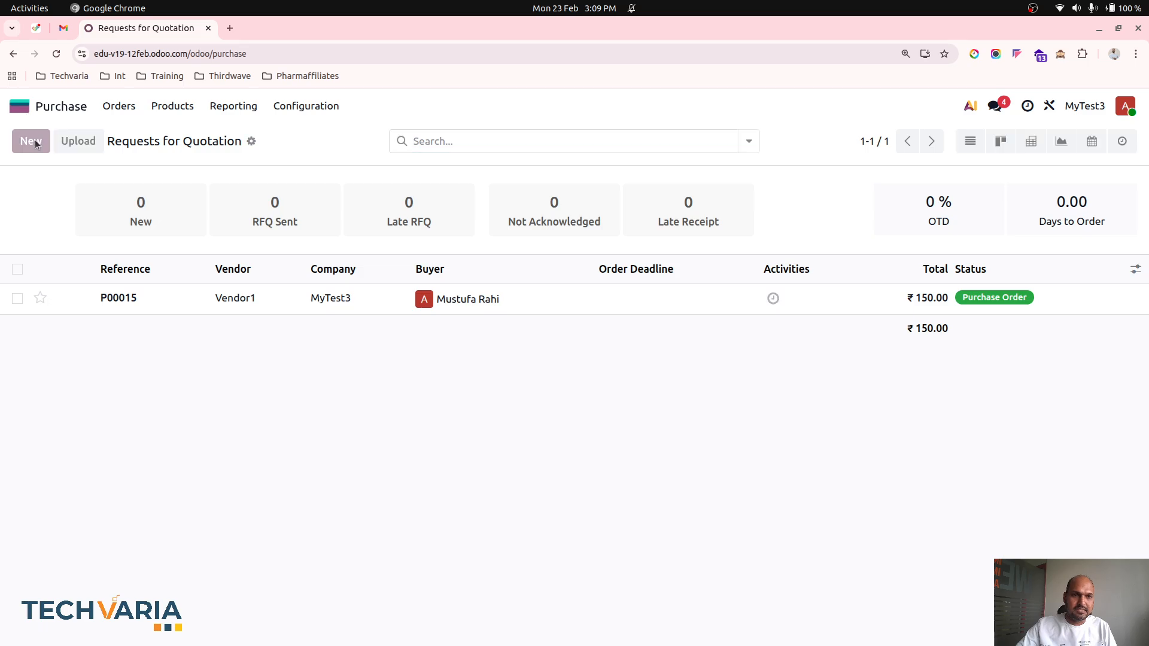
left_click(179, 281)
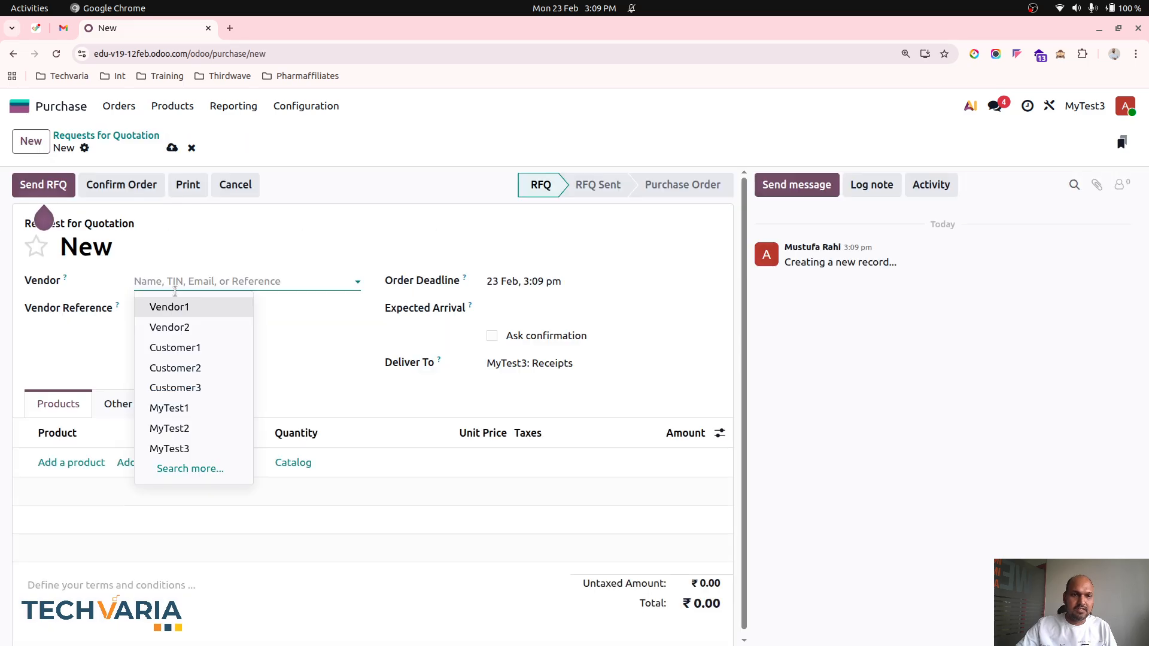
Add a product line for ST1 with quantity 5 and unit price 10.
left_click(71, 462)
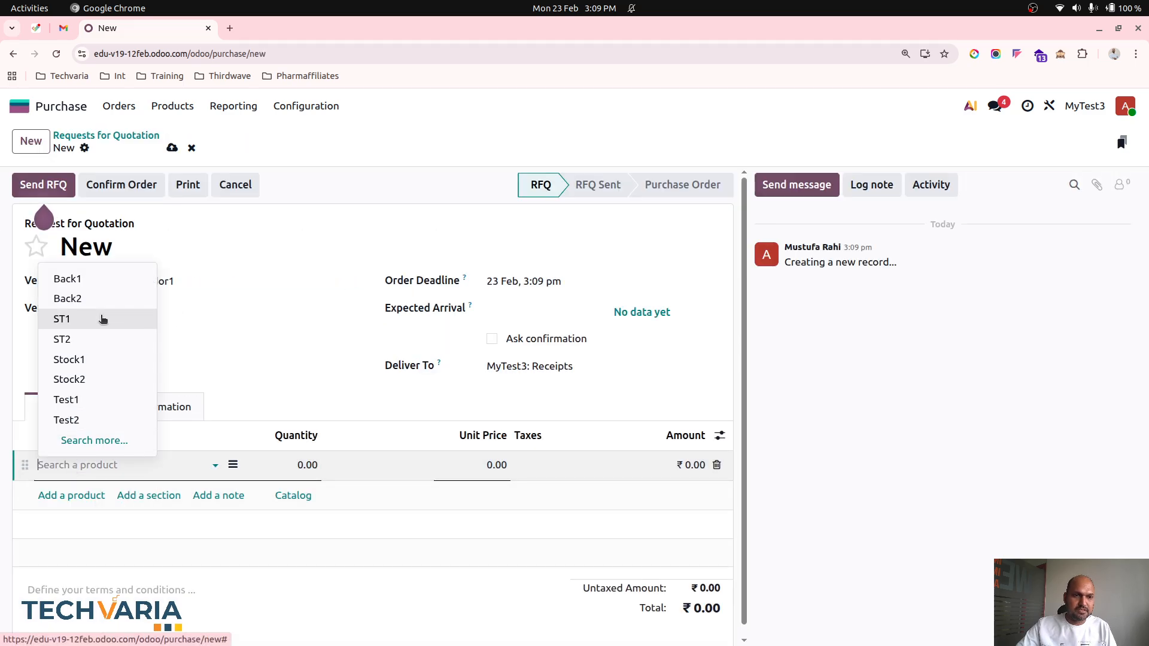
left_click(102, 318)
left_click(278, 462)
type("5")
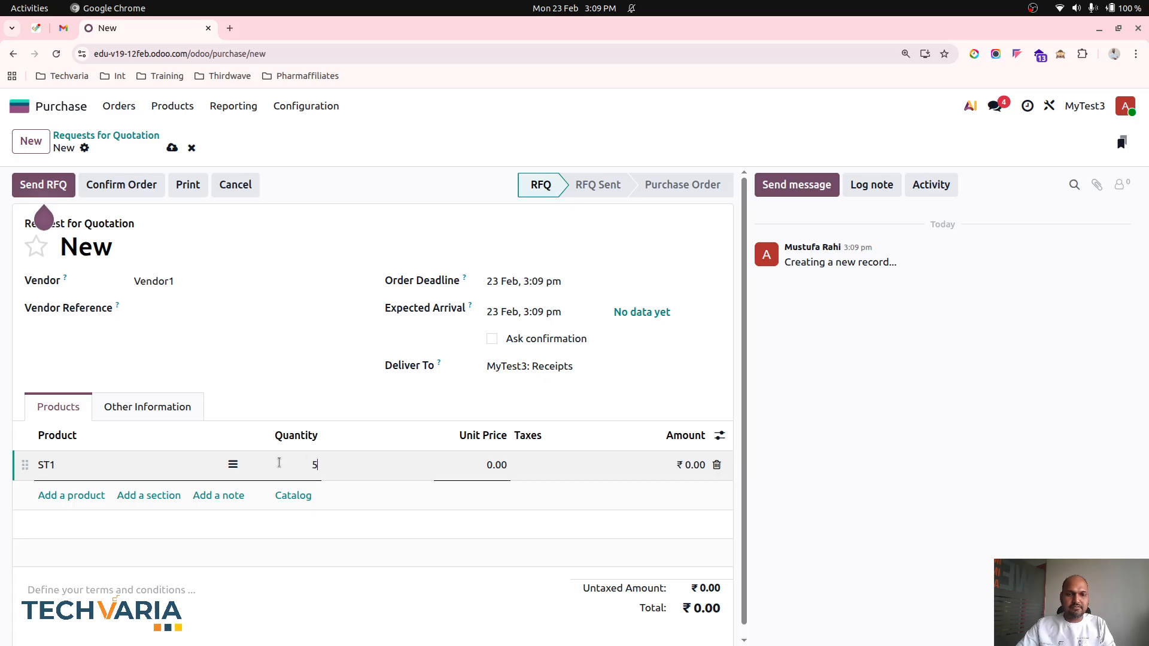
key("Tab")
type("1")
key("Tab")
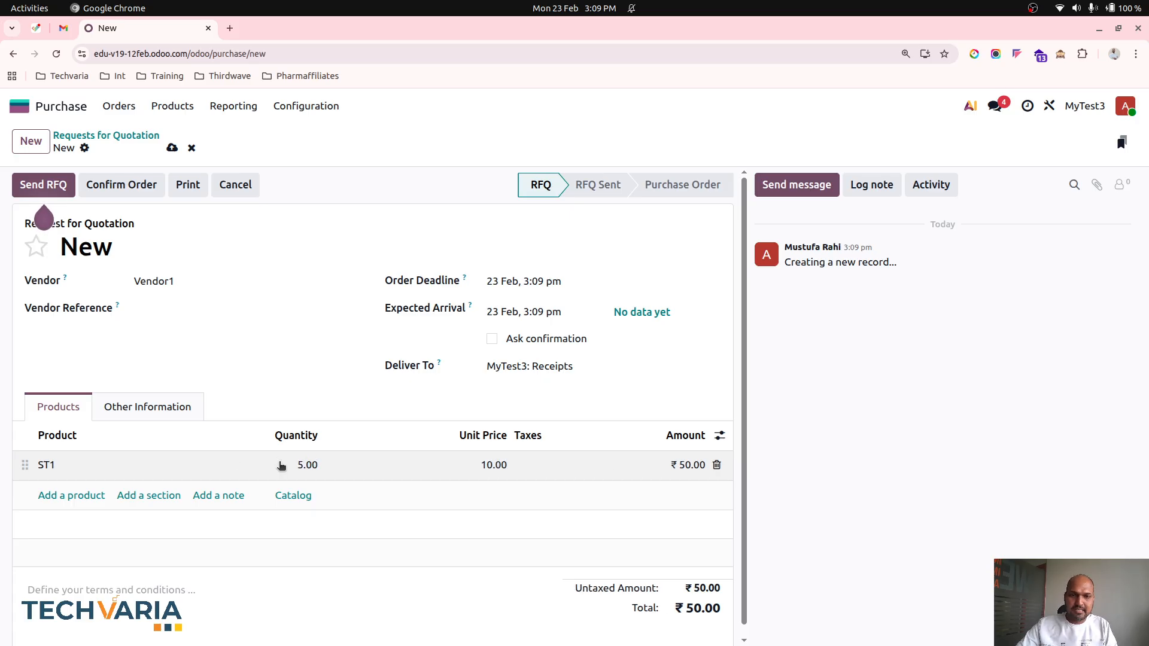
Add a second product line for ST2 with quantity 5 and unit price 20, and save the request.
key("Tab")
type("st")
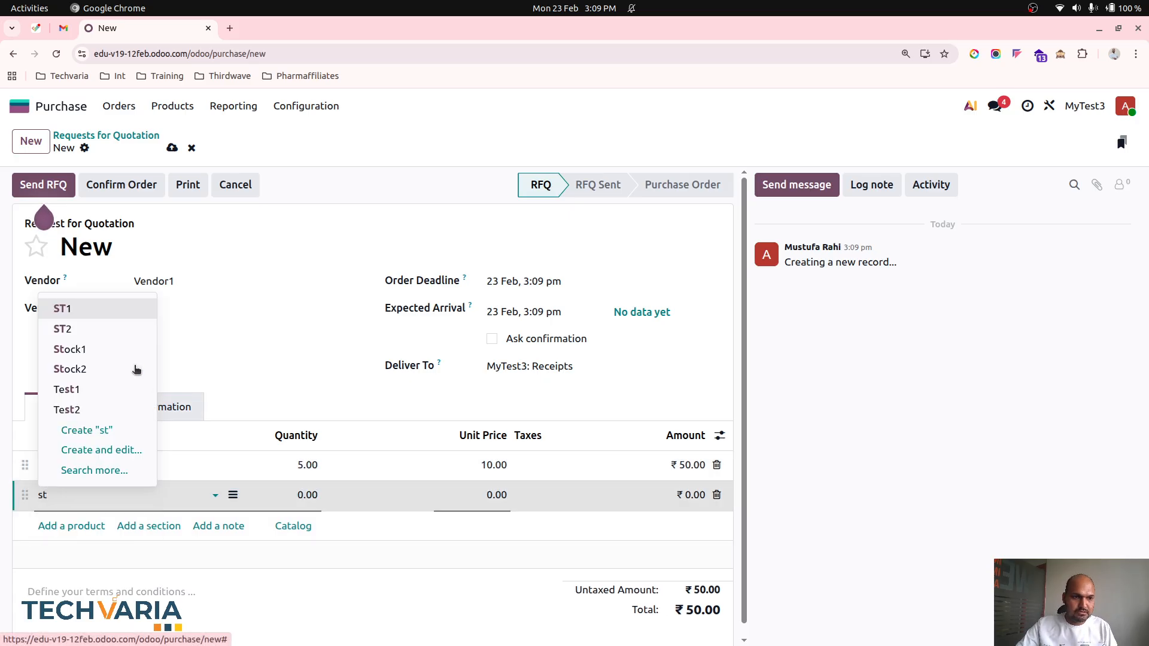
left_click(105, 337)
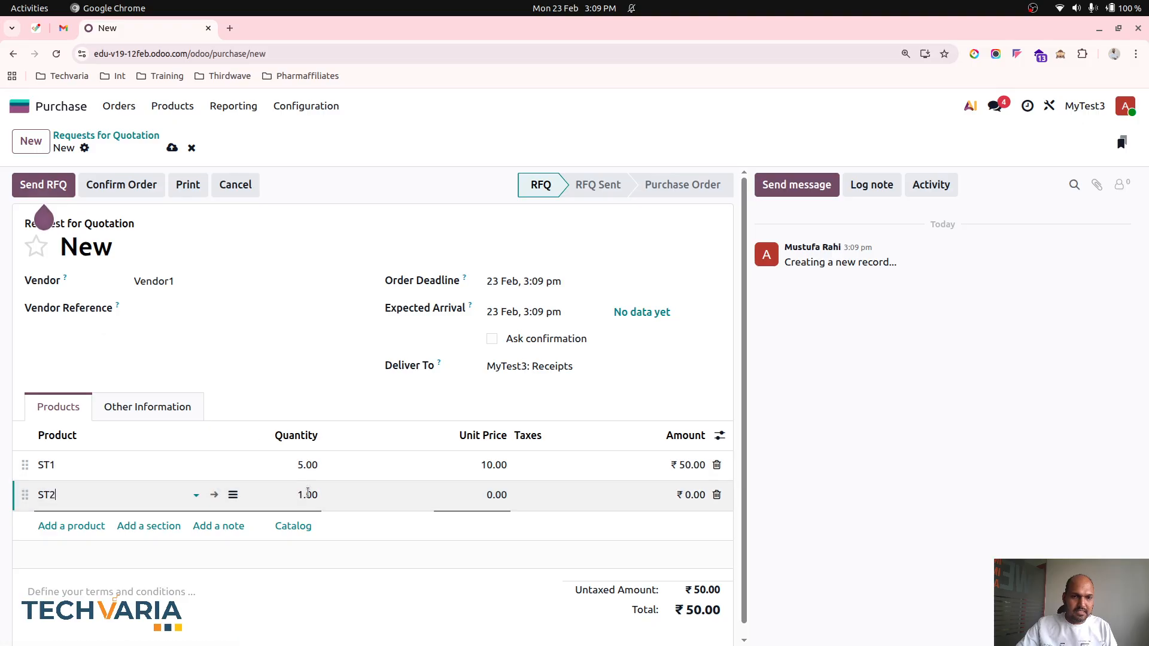
type("5")
key("Tab")
type("2")
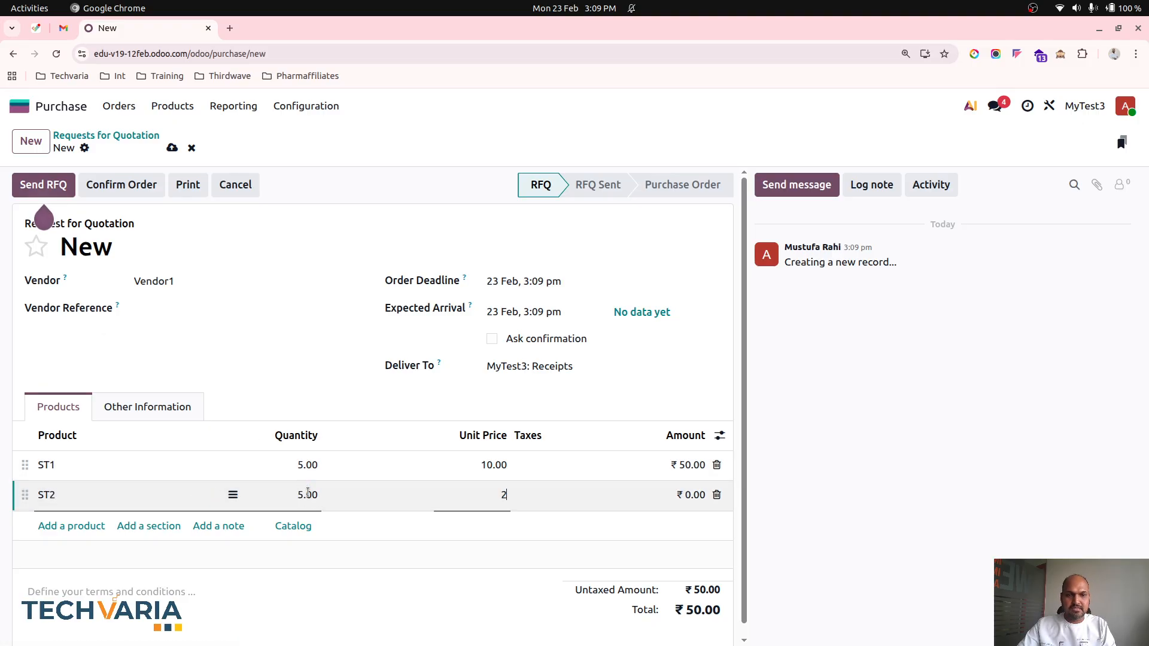
left_click(171, 148)
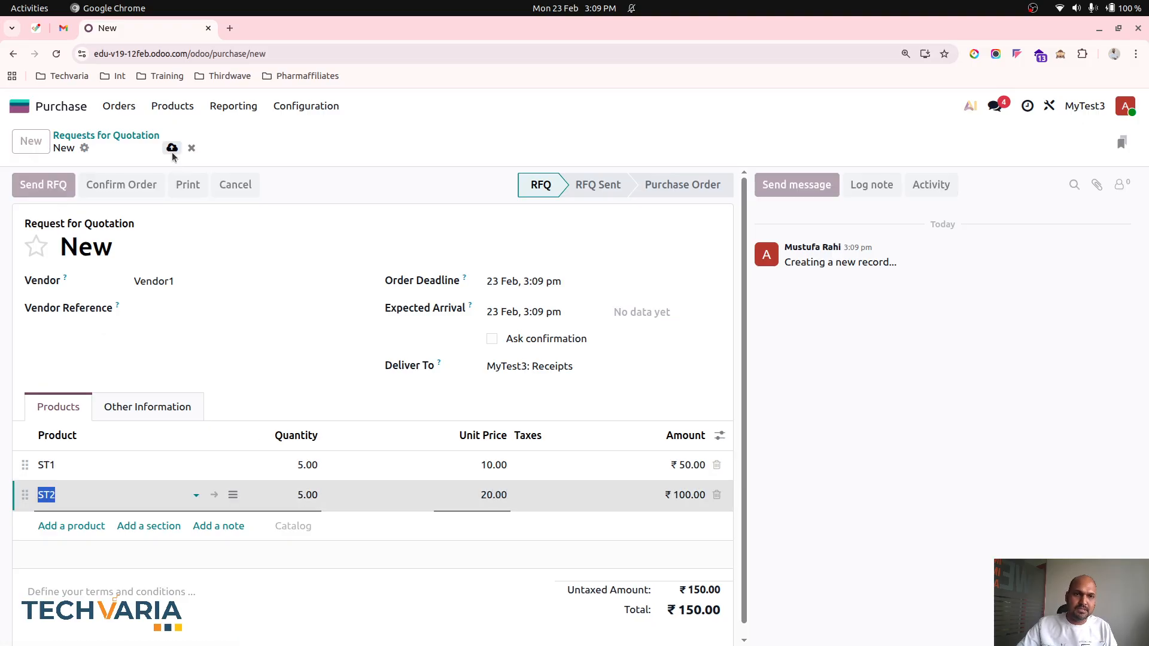
Confirm the purchase order, validate its receipt for both products, and return to the order.
left_click(121, 184)
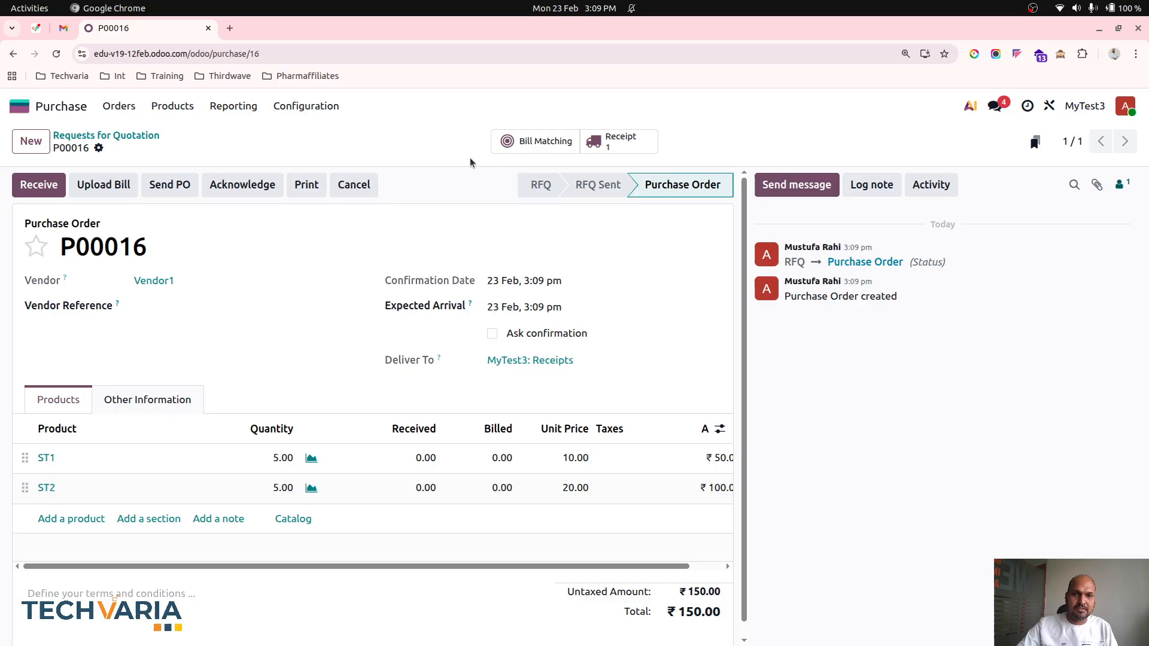
left_click(616, 142)
left_click(192, 136)
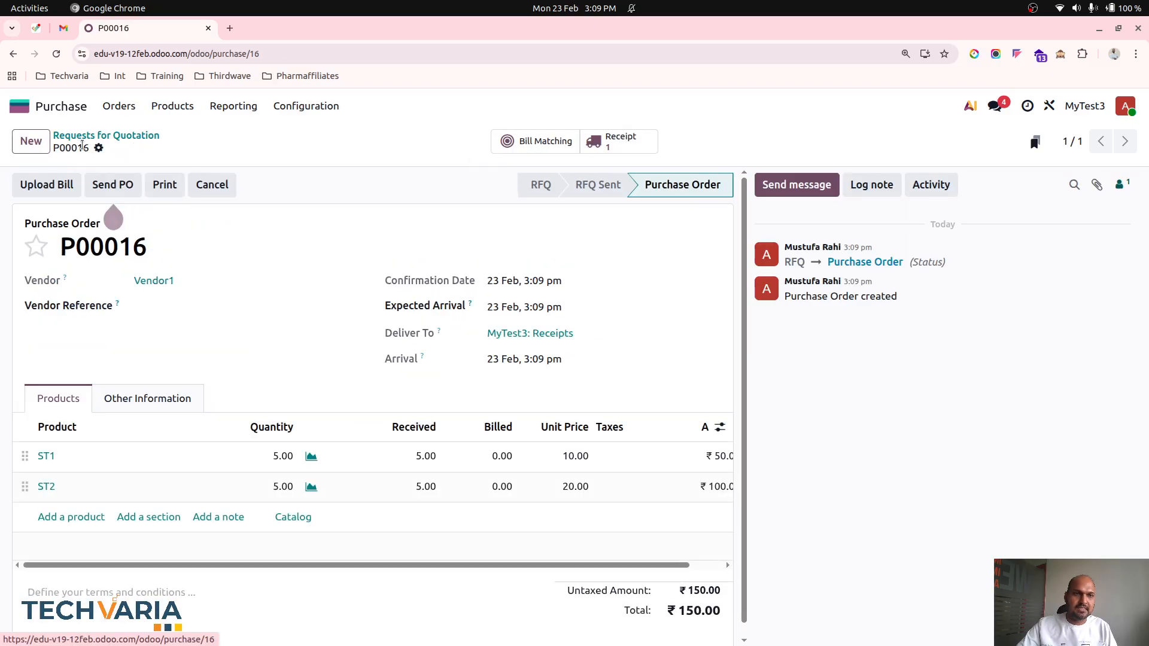
Create a vendor bill for the newly received order from the purchase orders list.
left_click(119, 106)
left_click(148, 156)
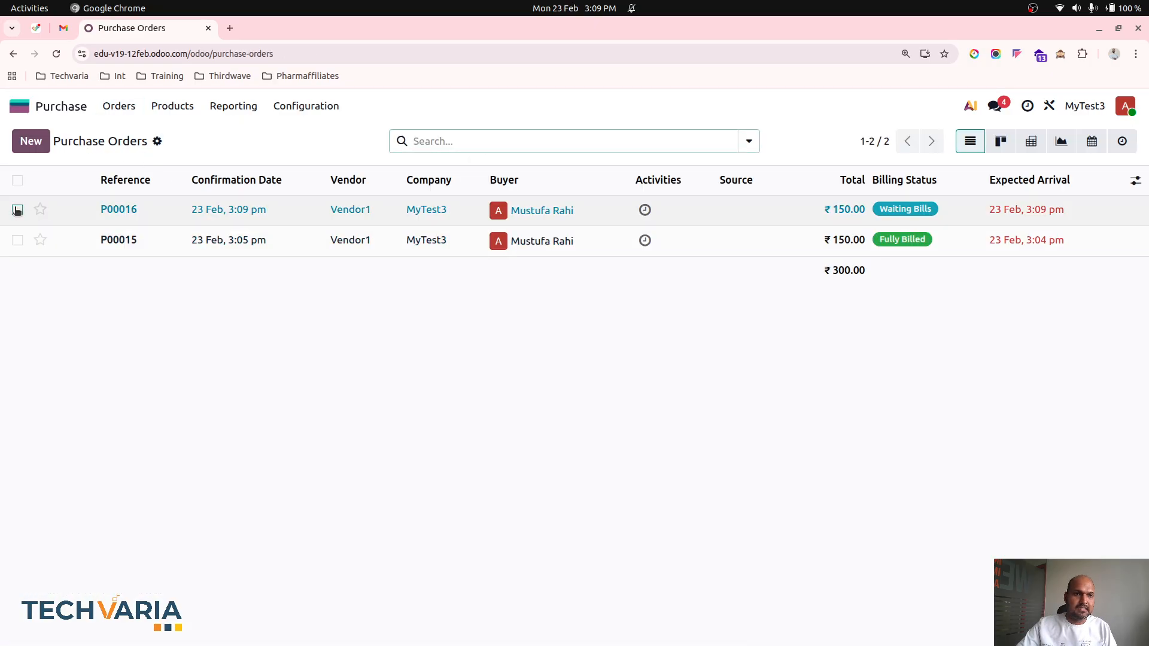
left_click(17, 210)
left_click(530, 140)
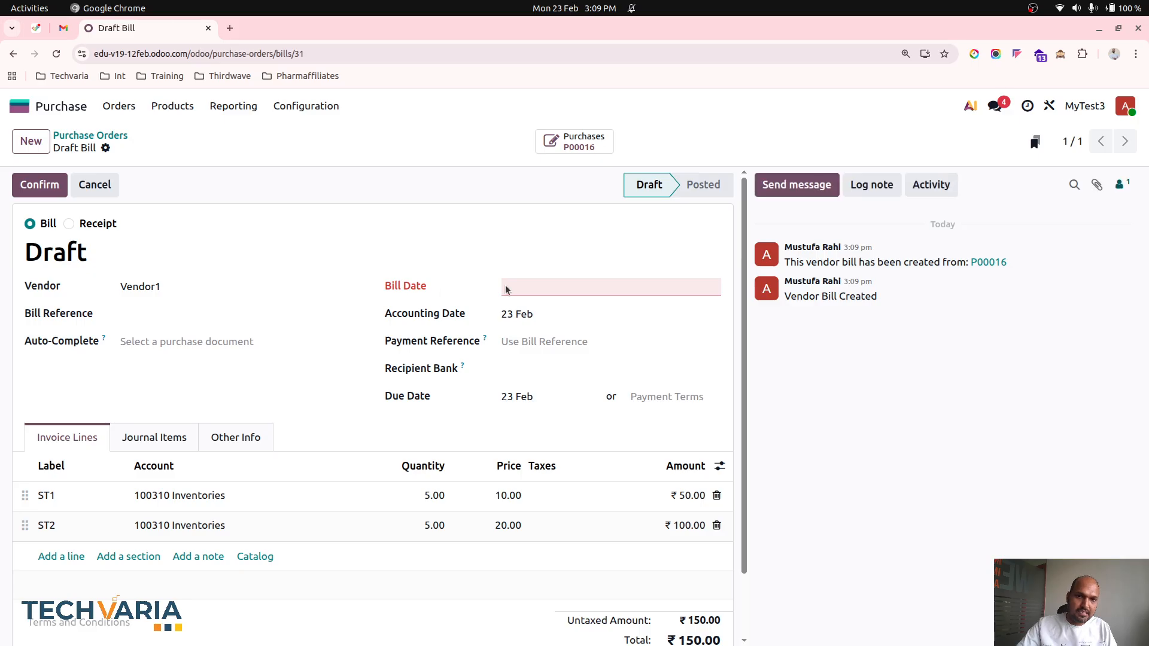
Set the bill date to 23 Feb, then save and confirm the draft vendor bill.
left_click(534, 288)
left_click(571, 456)
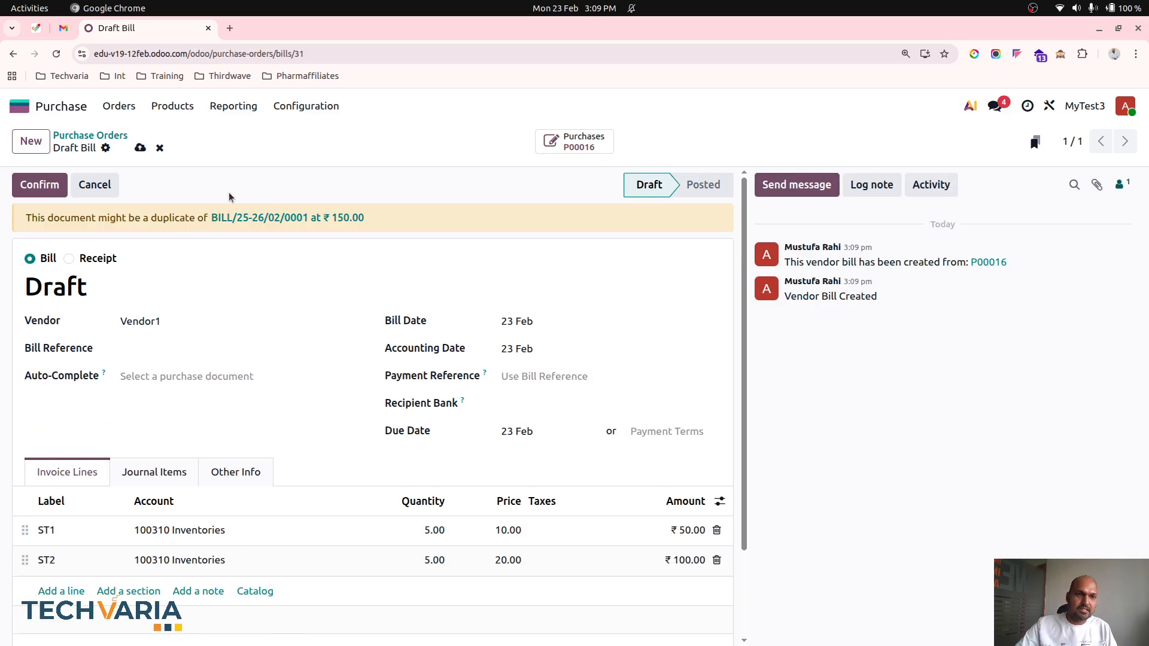
left_click(140, 148)
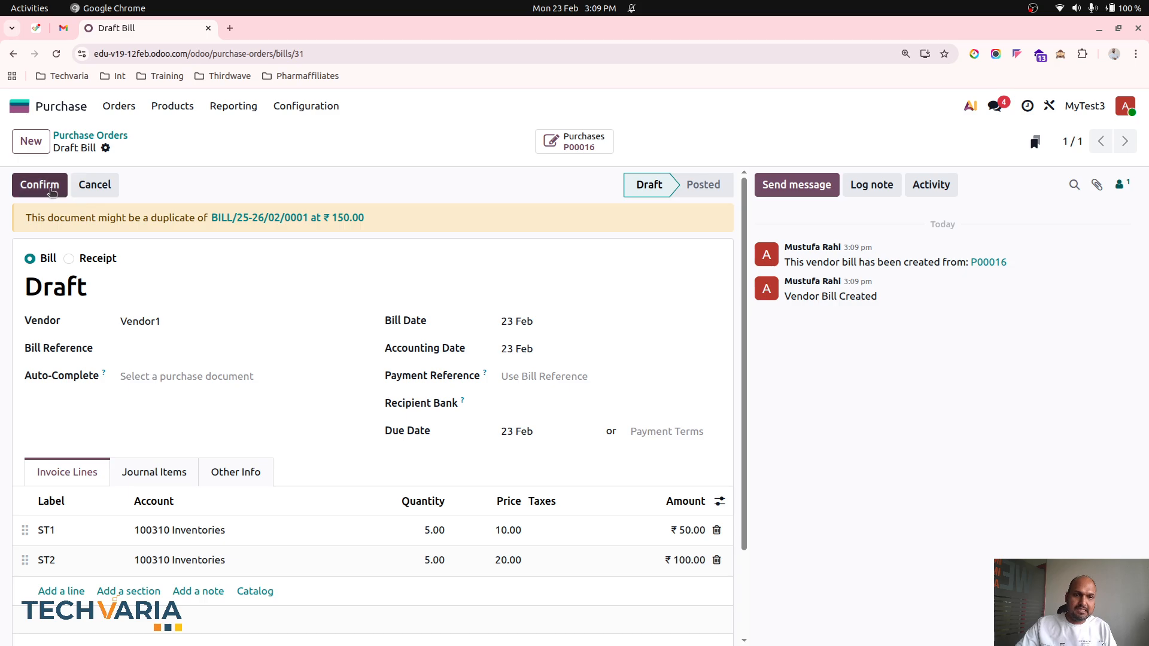
left_click(51, 190)
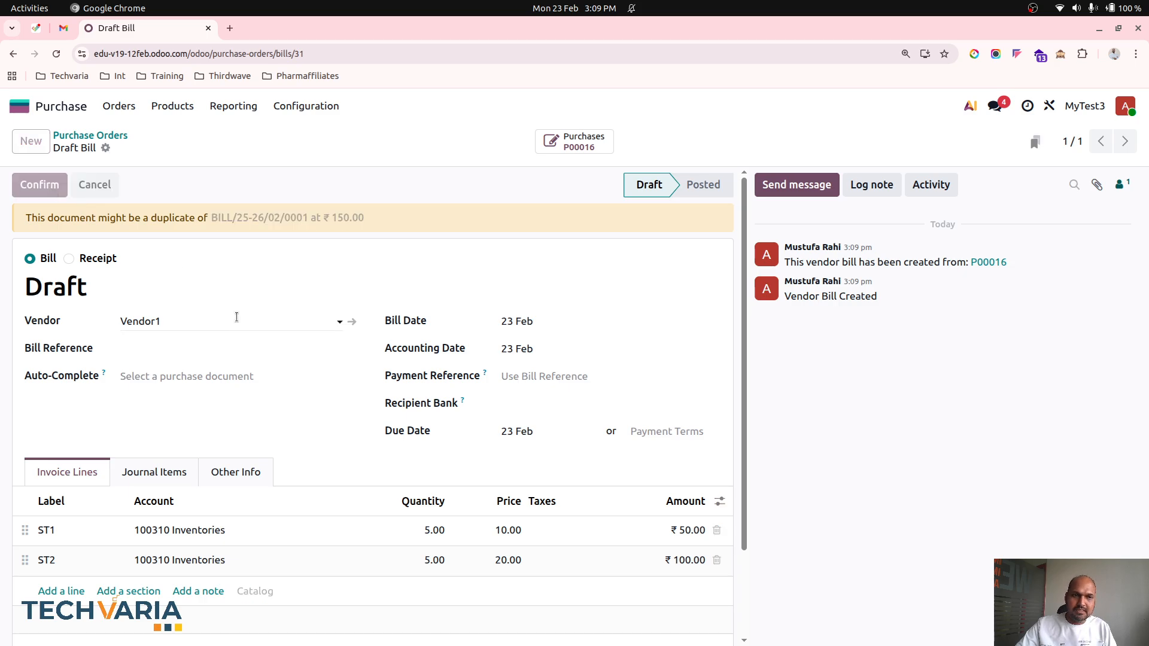
Open the Balance Sheet in a duplicate browser tab and view the general ledger entries of account 100310 Inventories.
right_click(164, 36)
left_click(211, 153)
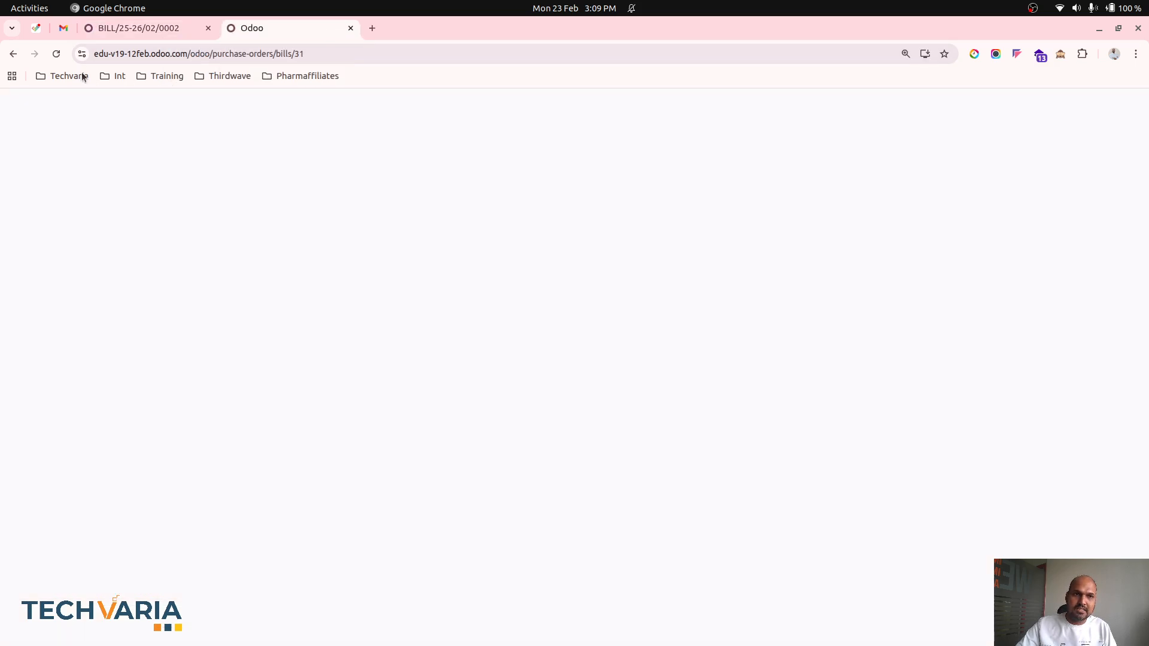
left_click(42, 104)
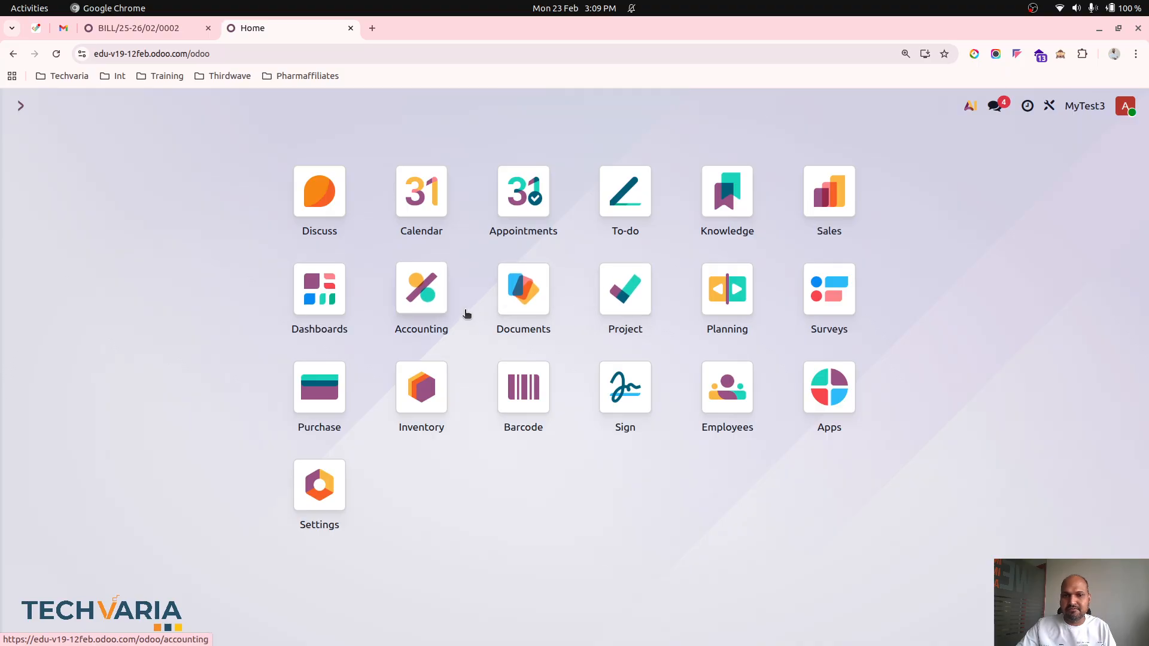
left_click(427, 305)
left_click(447, 106)
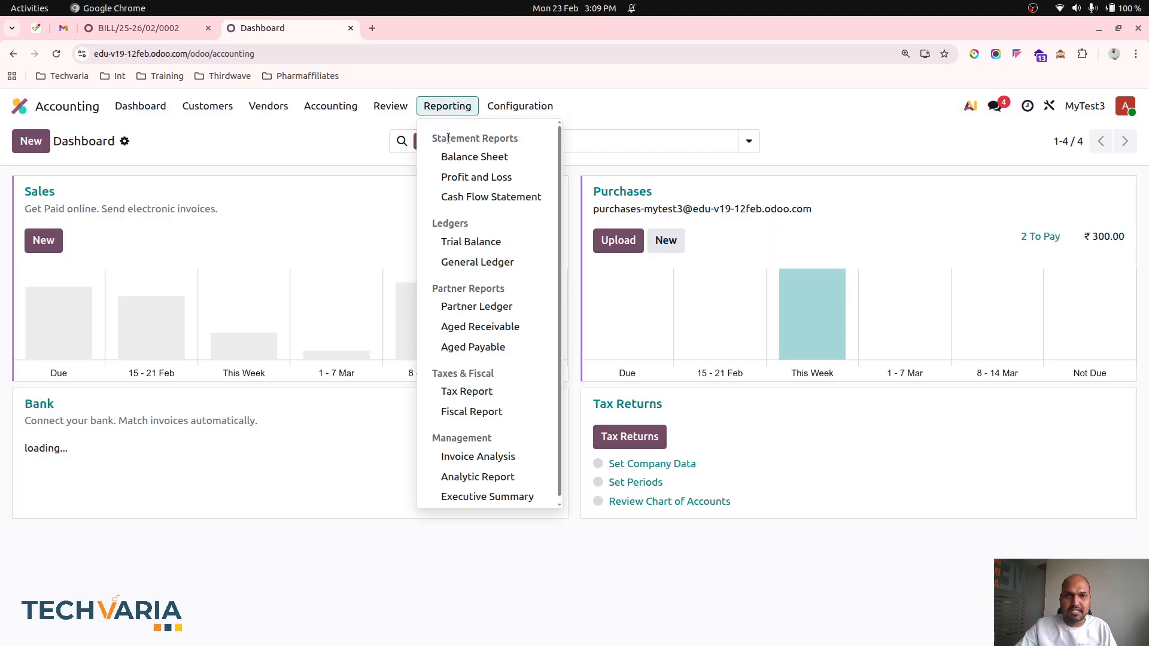
left_click(464, 157)
left_click(431, 374)
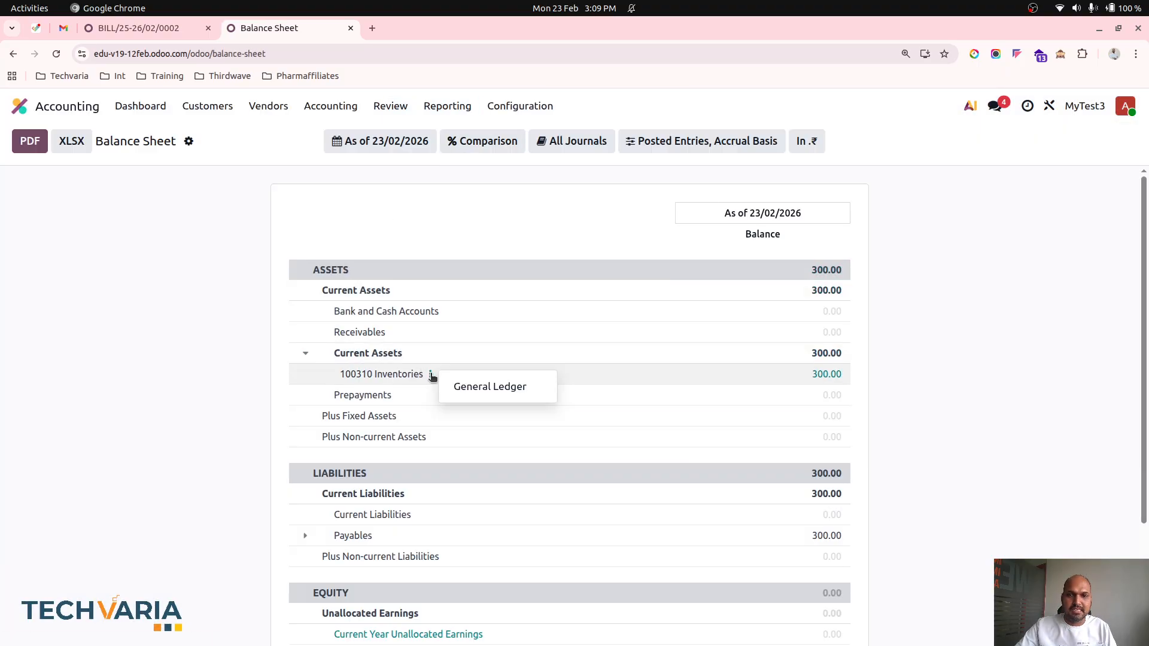
left_click(441, 390)
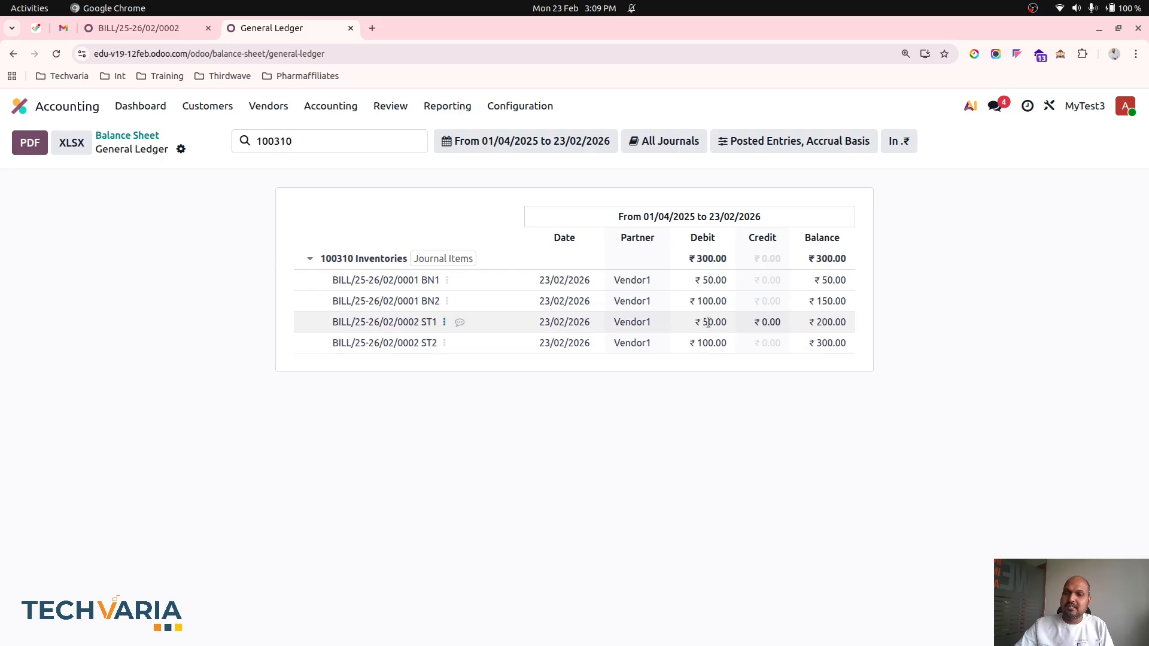
Back in the original tab, open the inventory Stock report and examine the valuation details of ST1.
left_click(138, 29)
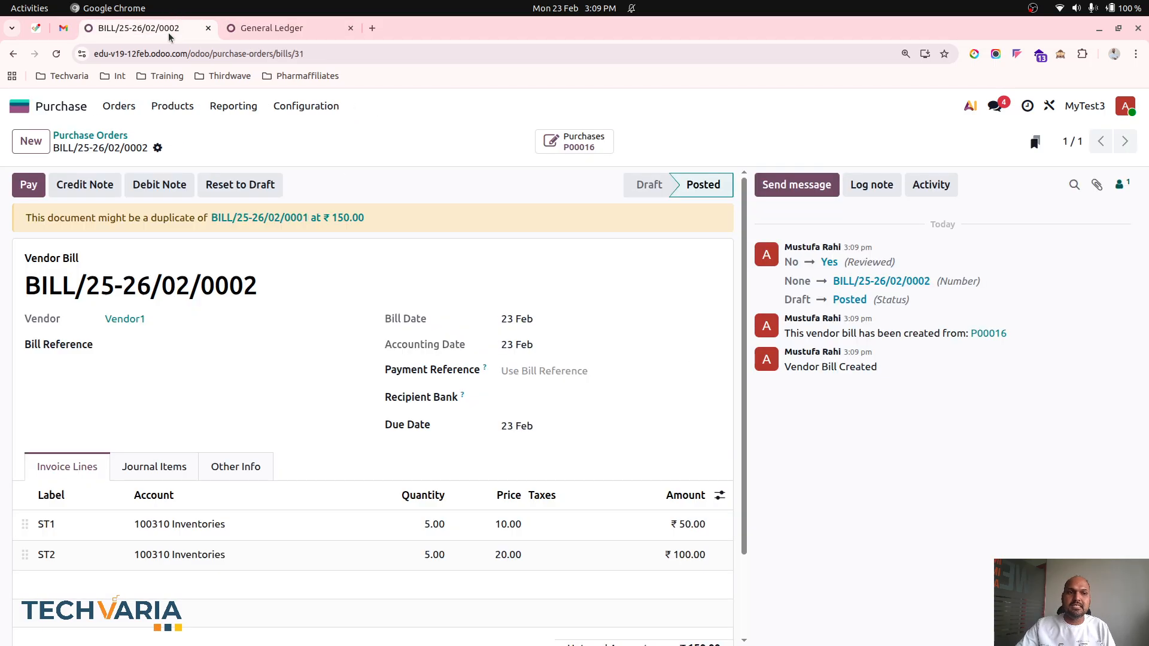
left_click(59, 103)
left_click(419, 286)
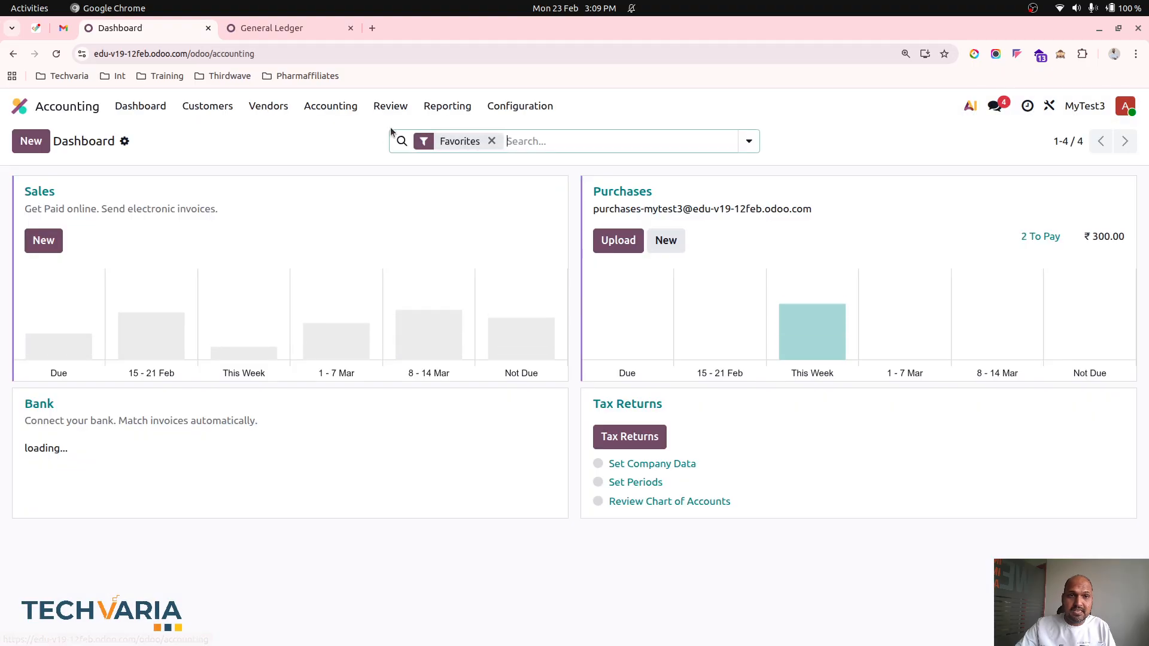
left_click(88, 108)
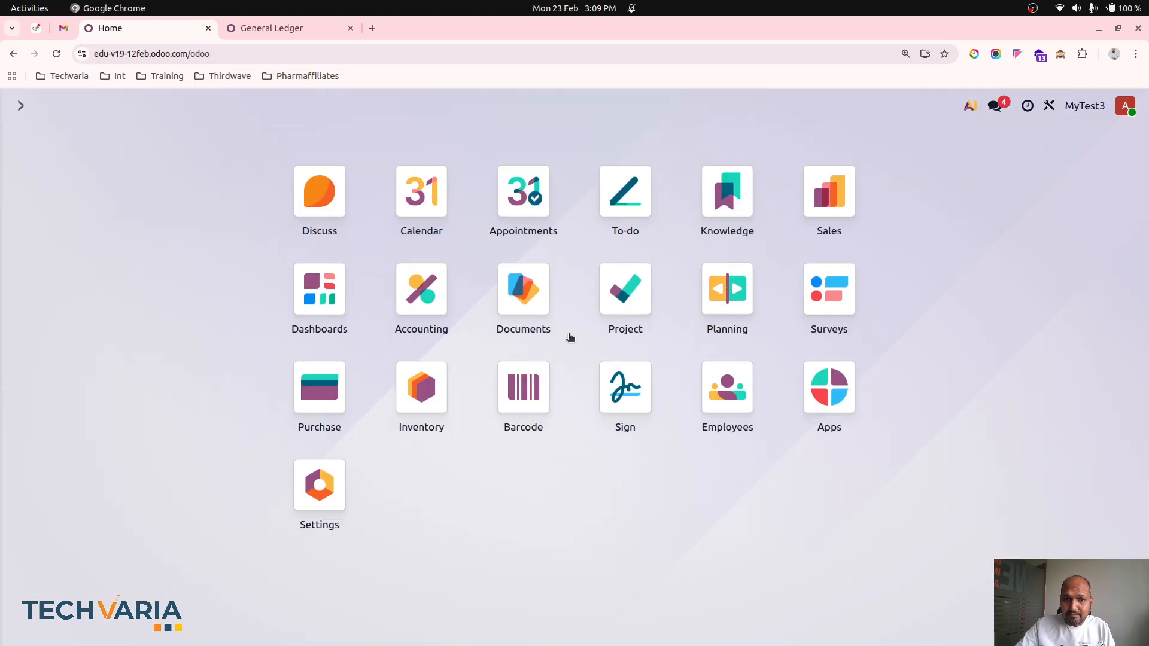
left_click(399, 410)
left_click(317, 108)
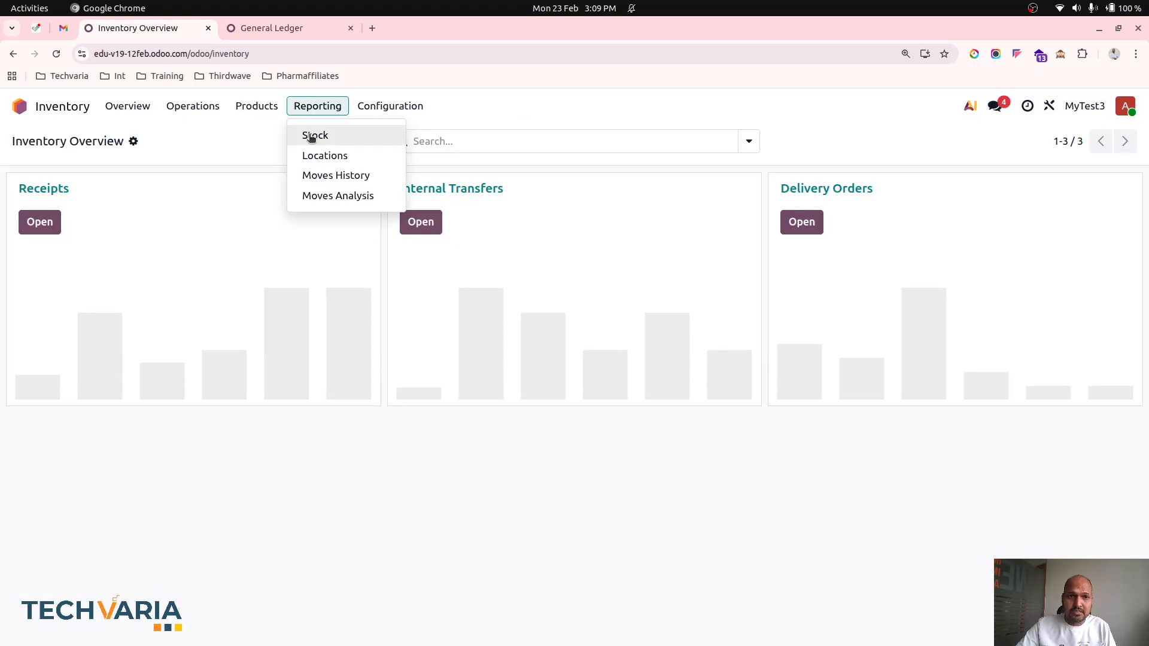
left_click(312, 133)
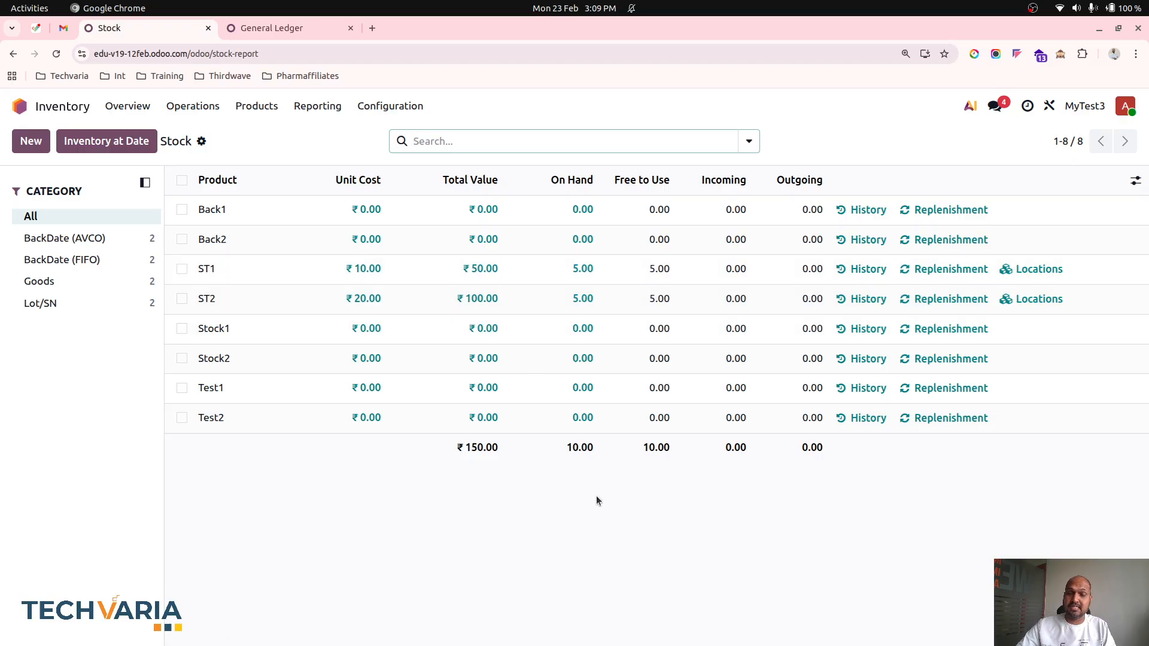
left_click(483, 268)
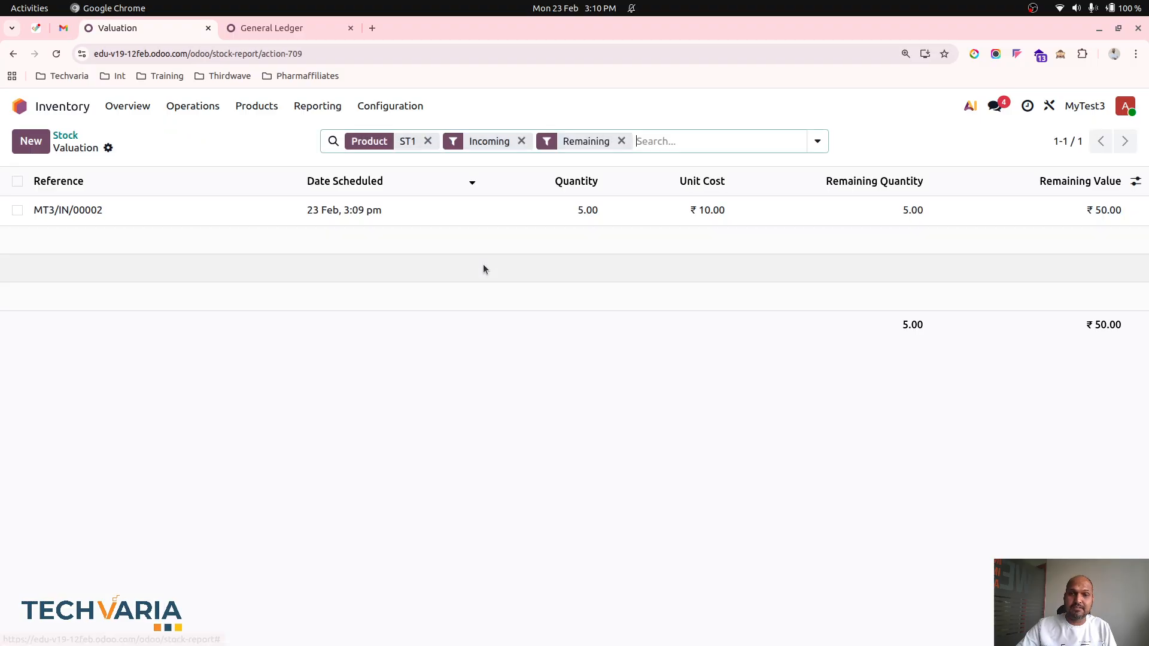
left_click_drag(483, 265, 173, 157)
left_click(67, 141)
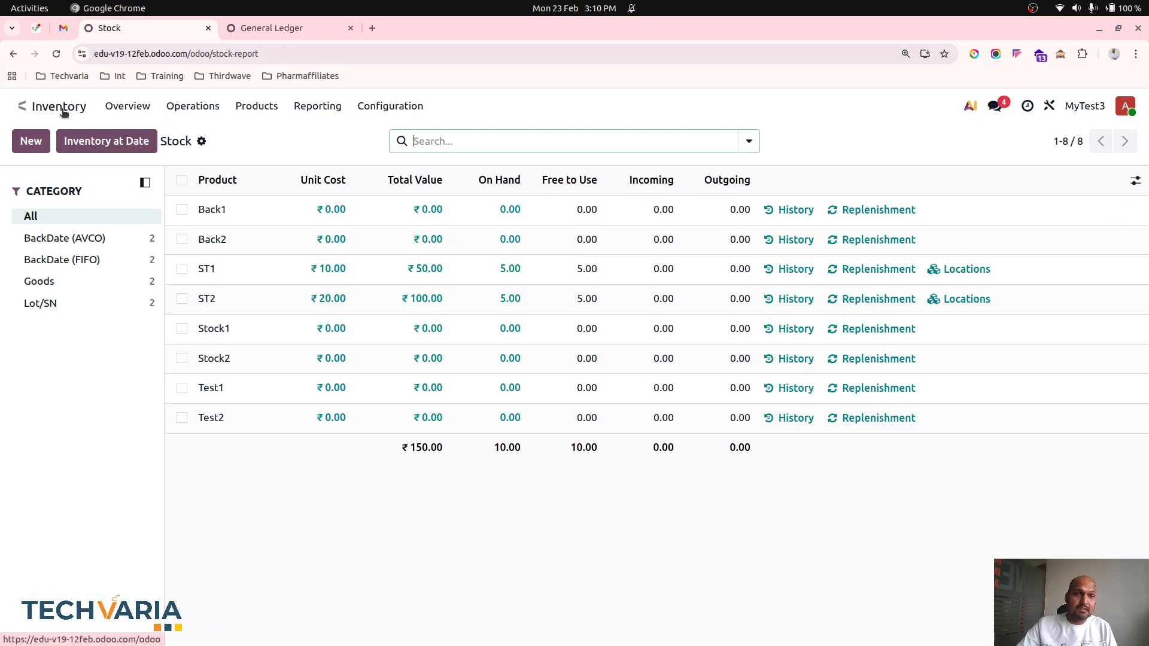
Duplicate the Vendor1 purchase order containing ST1 and ST2.
left_click(21, 105)
left_click(324, 400)
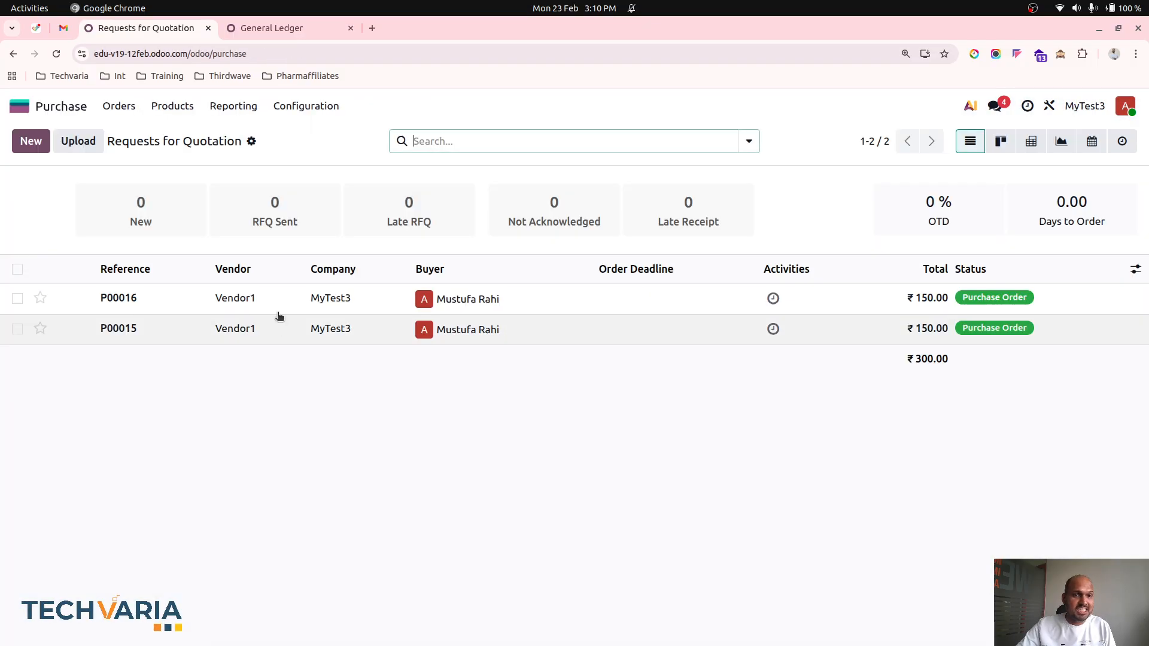
left_click(235, 328)
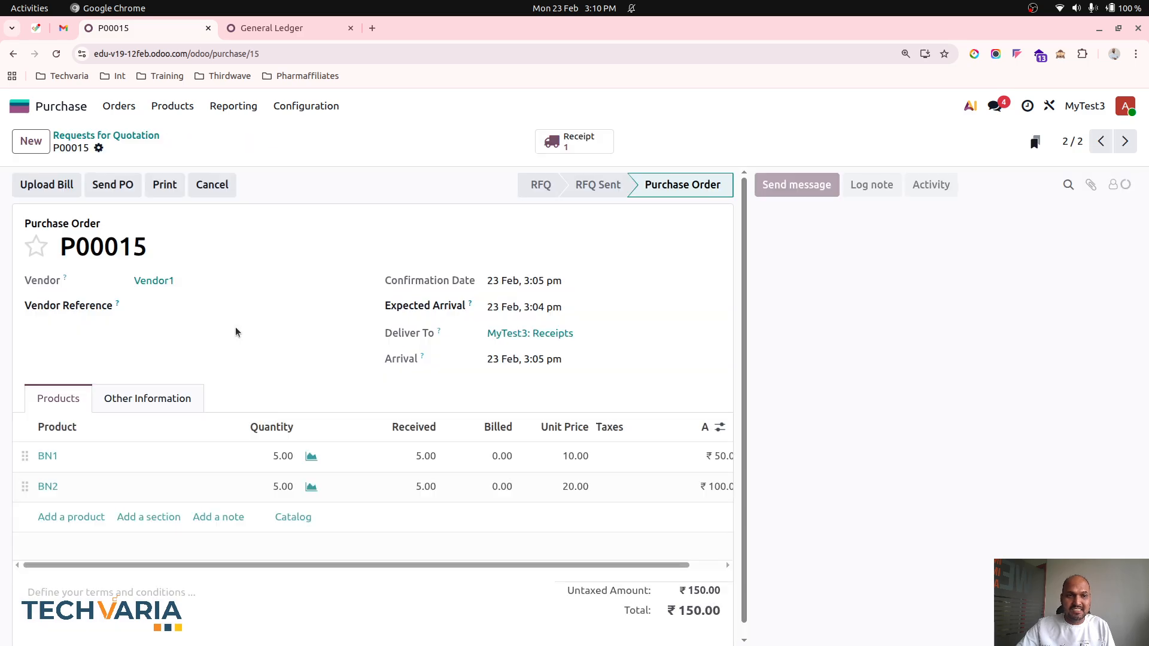
left_click_drag(114, 218, 1075, 151)
left_click(1100, 141)
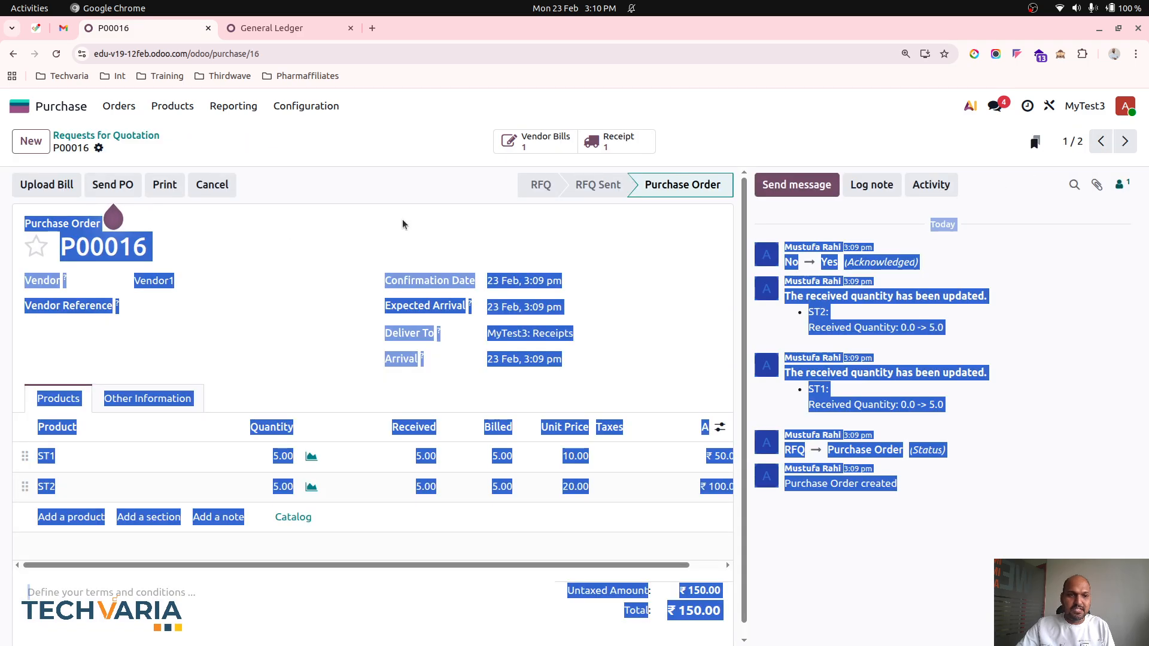
left_click(365, 191)
left_click(99, 148)
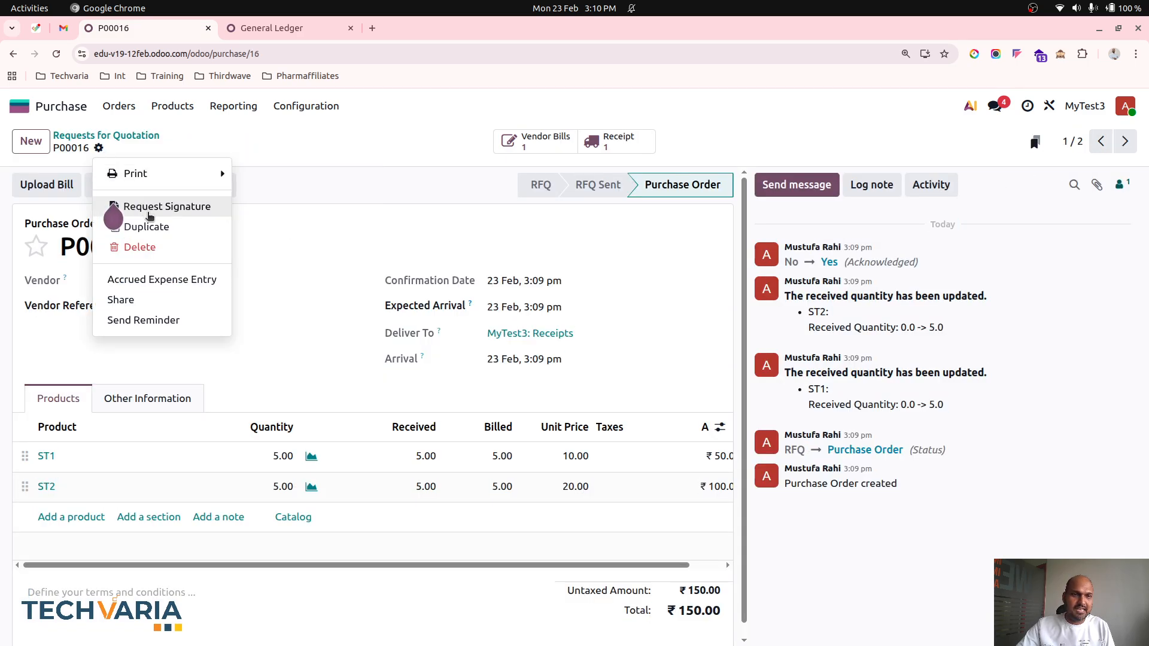
left_click(155, 227)
Set the duplicated request's vendor to Vendor2 and its expected arrival and order deadline to 10 Feb.
left_click(190, 287)
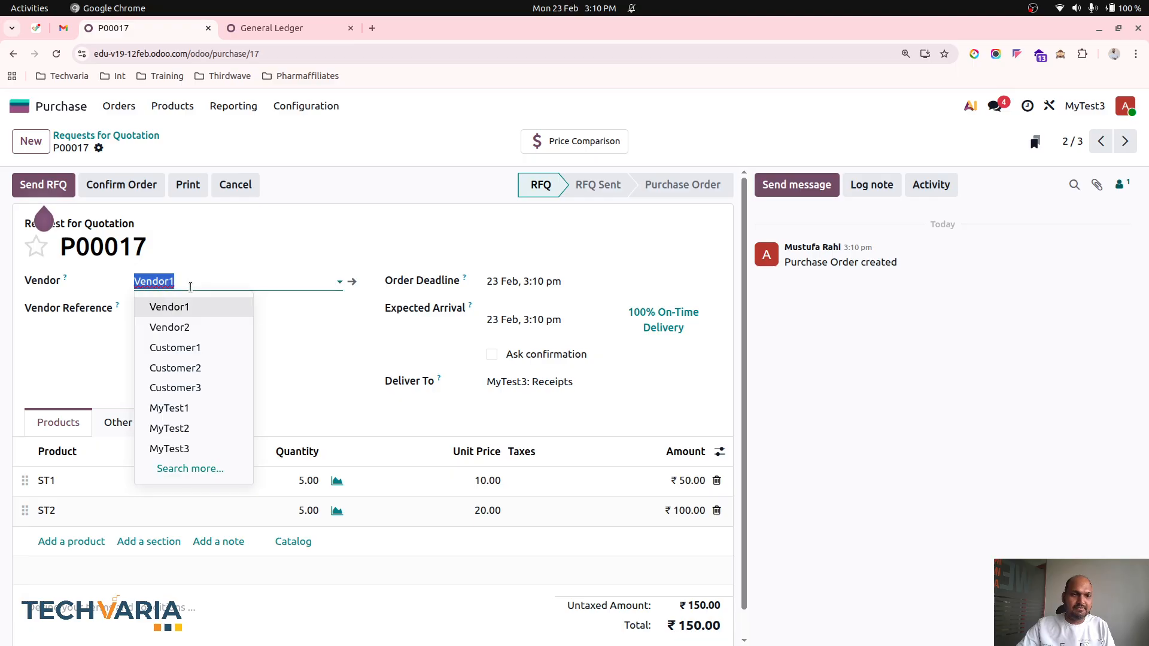
left_click(187, 331)
left_click(543, 311)
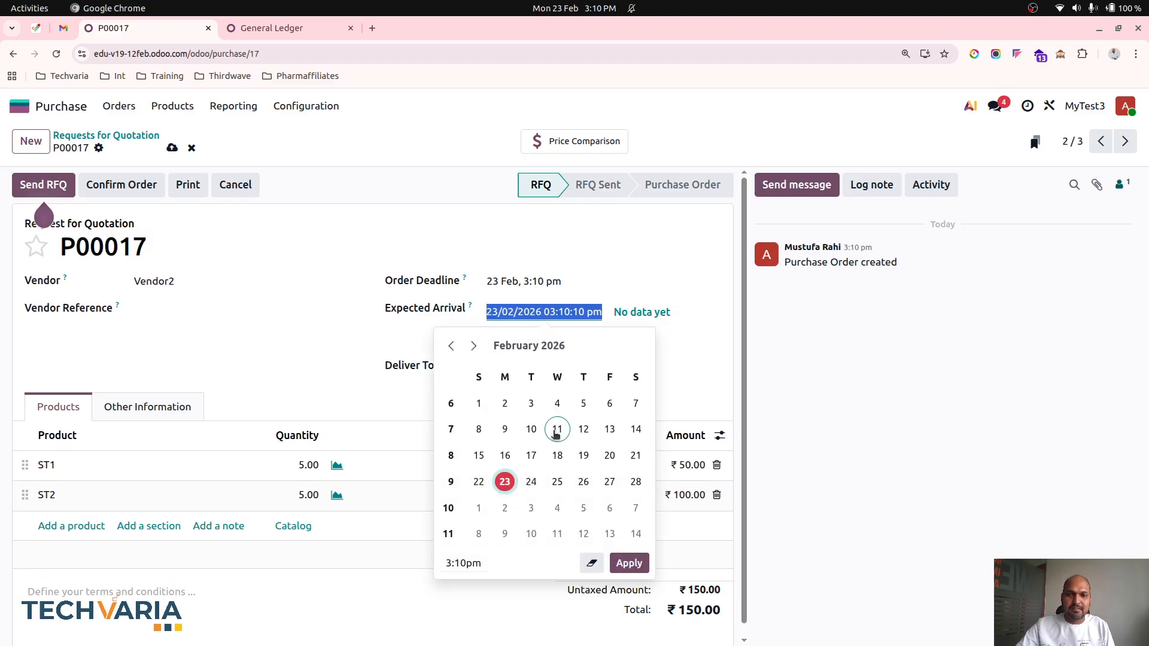
left_click(524, 285)
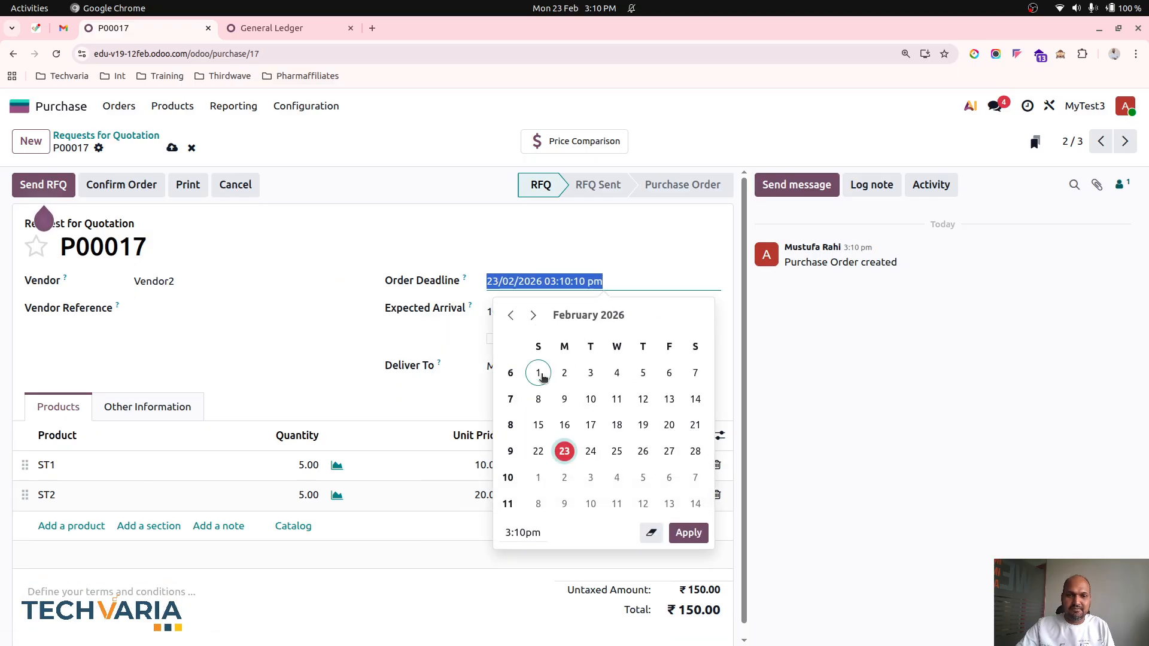
left_click(590, 399)
left_click(366, 259)
Set the unit prices to 15 for ST1 and 30 for ST2, and save the request.
left_click(475, 466)
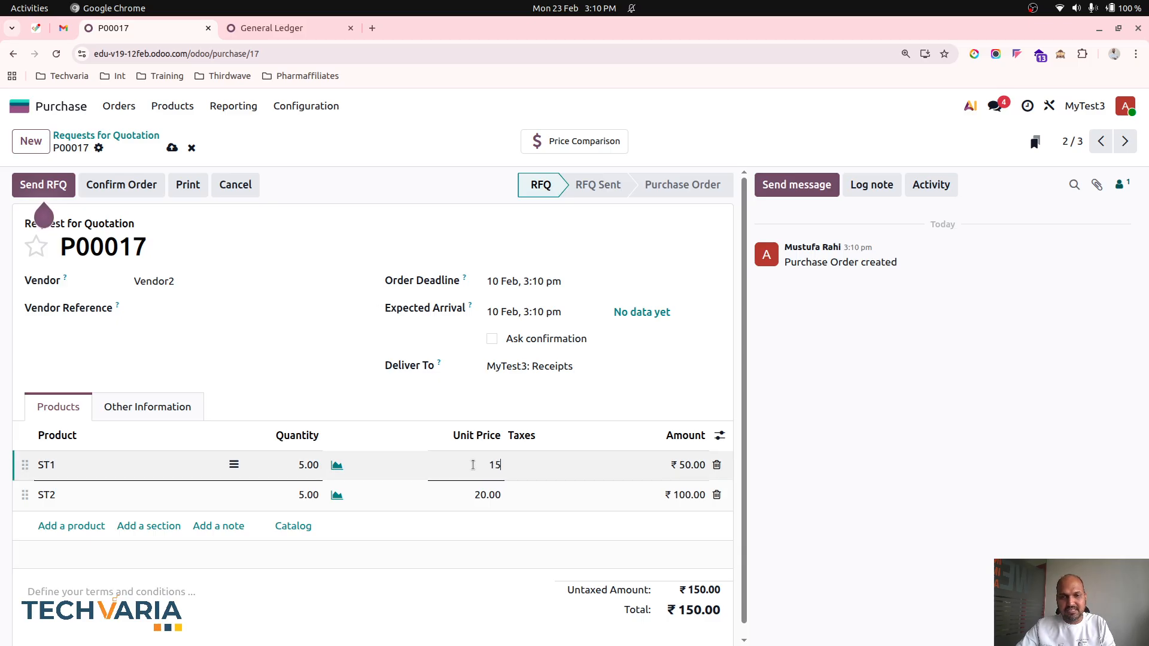
left_click(494, 495)
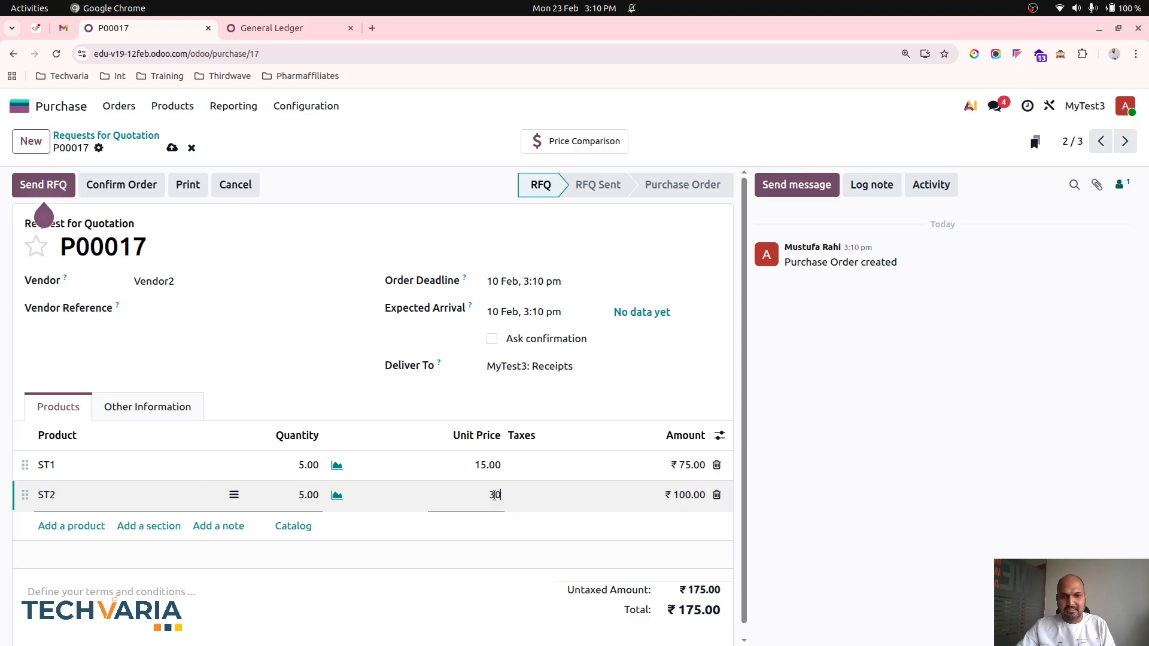
type("30")
left_click(431, 403)
left_click(172, 148)
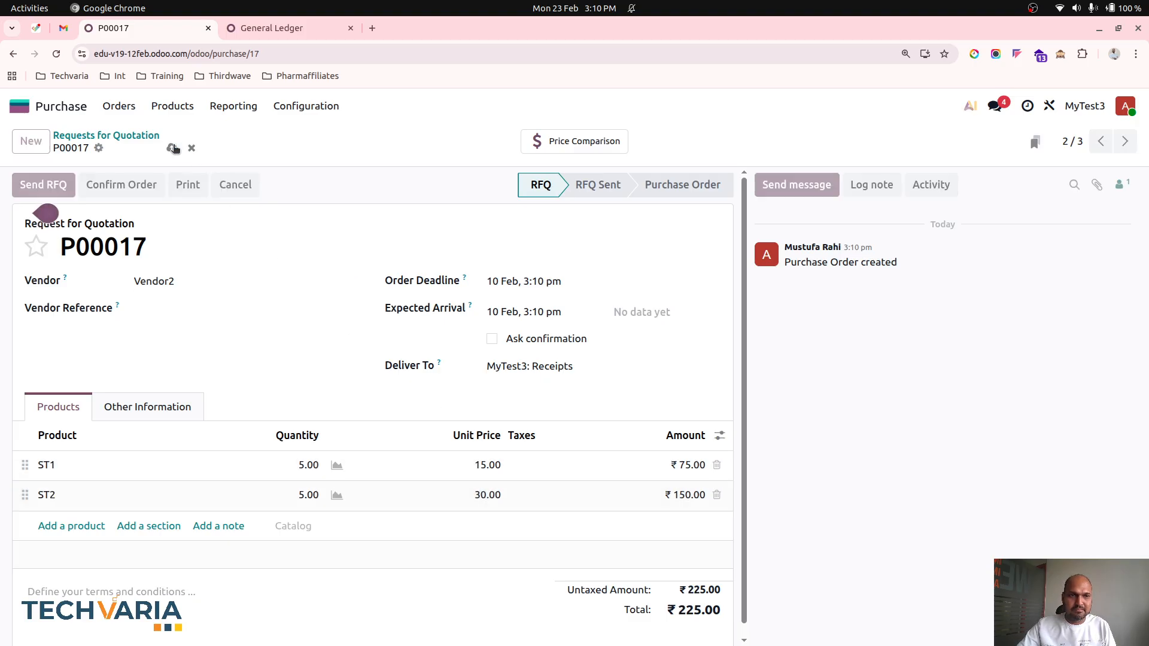
Confirm the Vendor2 purchase order and validate its receipt for both products.
left_click(128, 186)
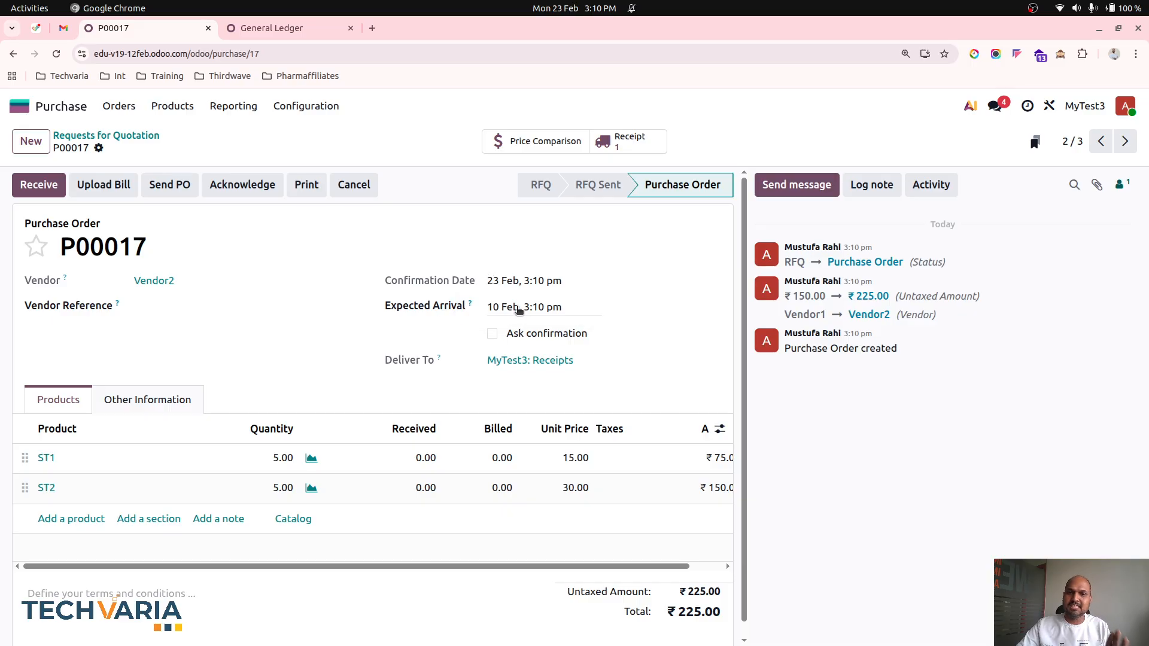
left_click(611, 148)
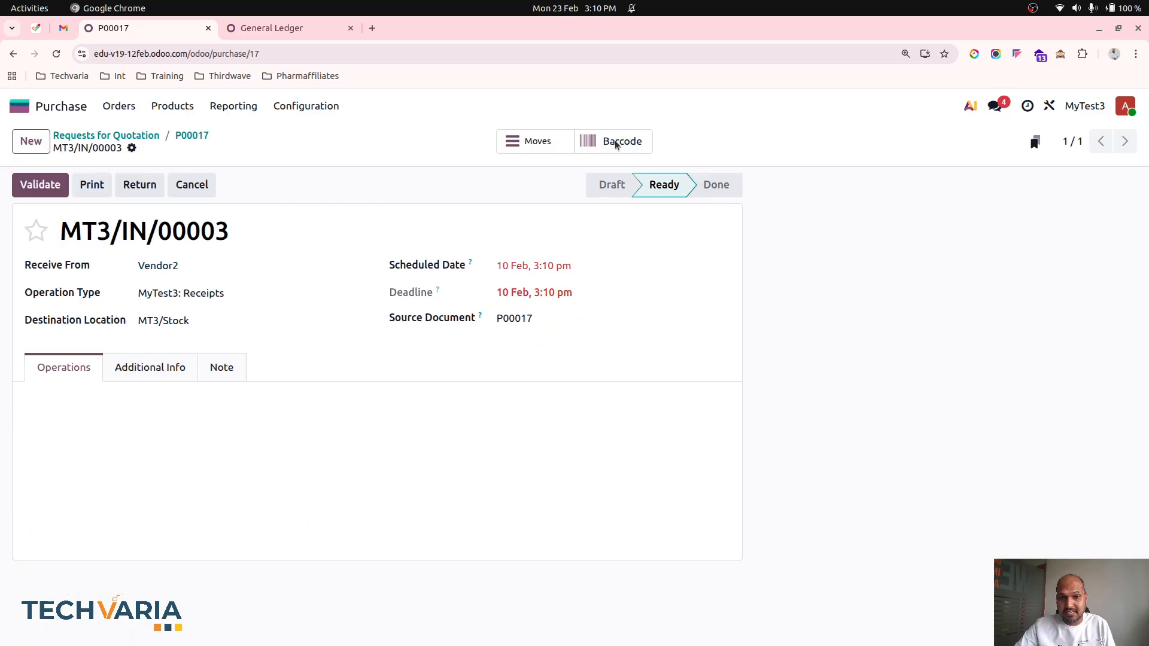
left_click(37, 185)
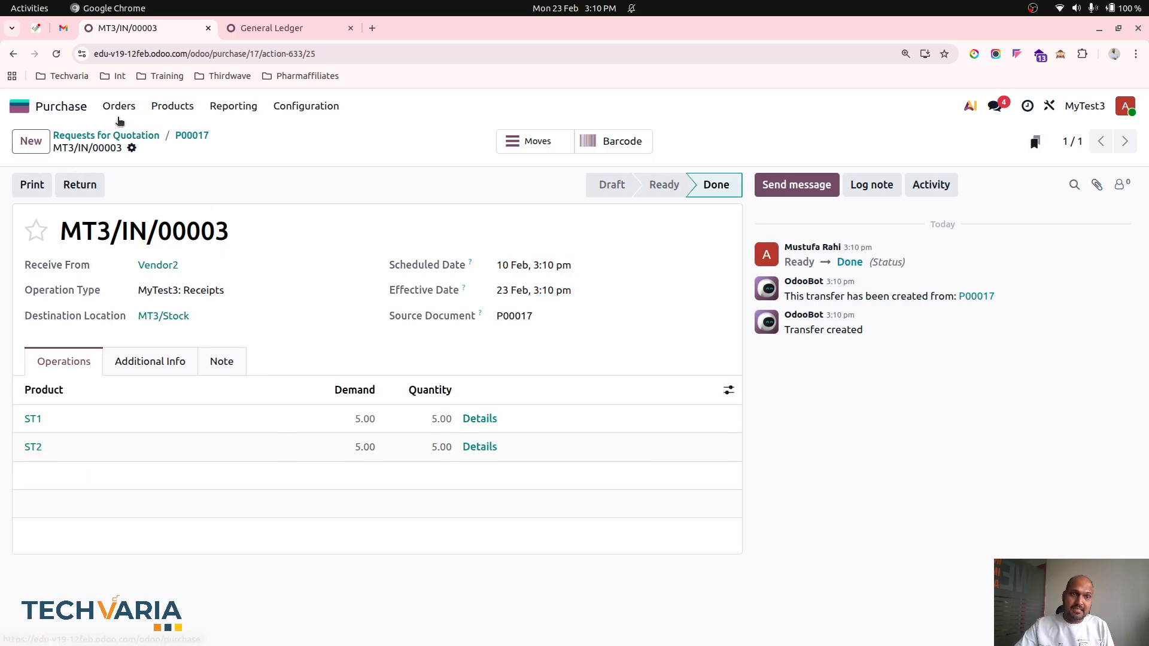
Unlock the Vendor2 order's validated receipt, save its effective date as 10 Feb, and return to the order.
left_click(59, 107)
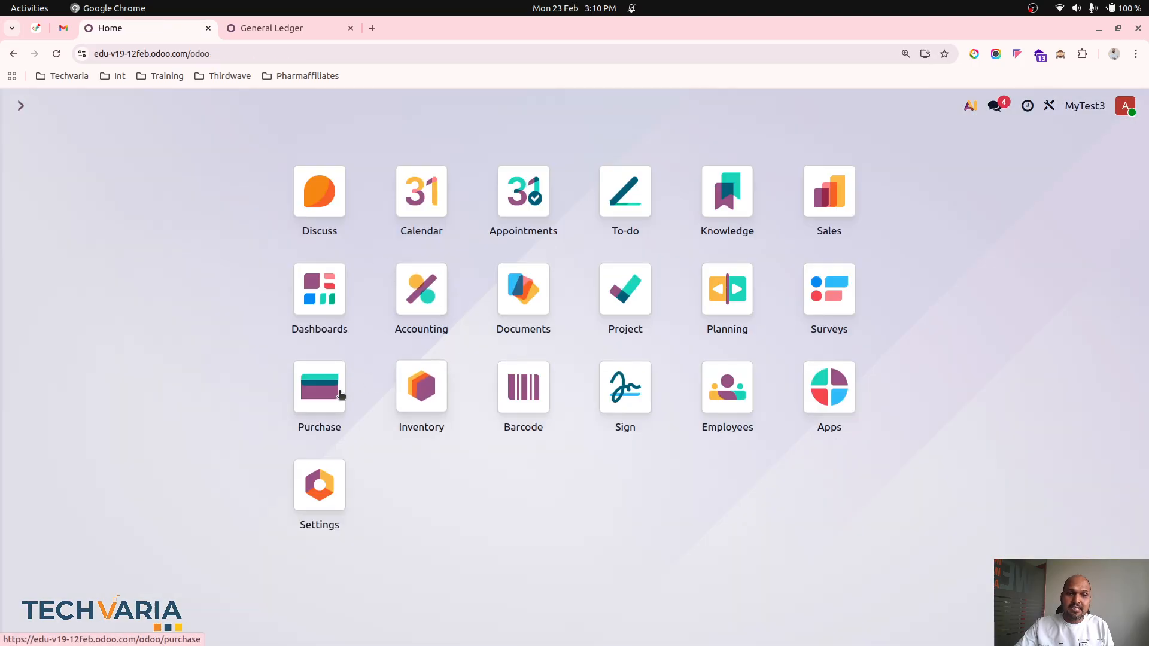
left_click(318, 392)
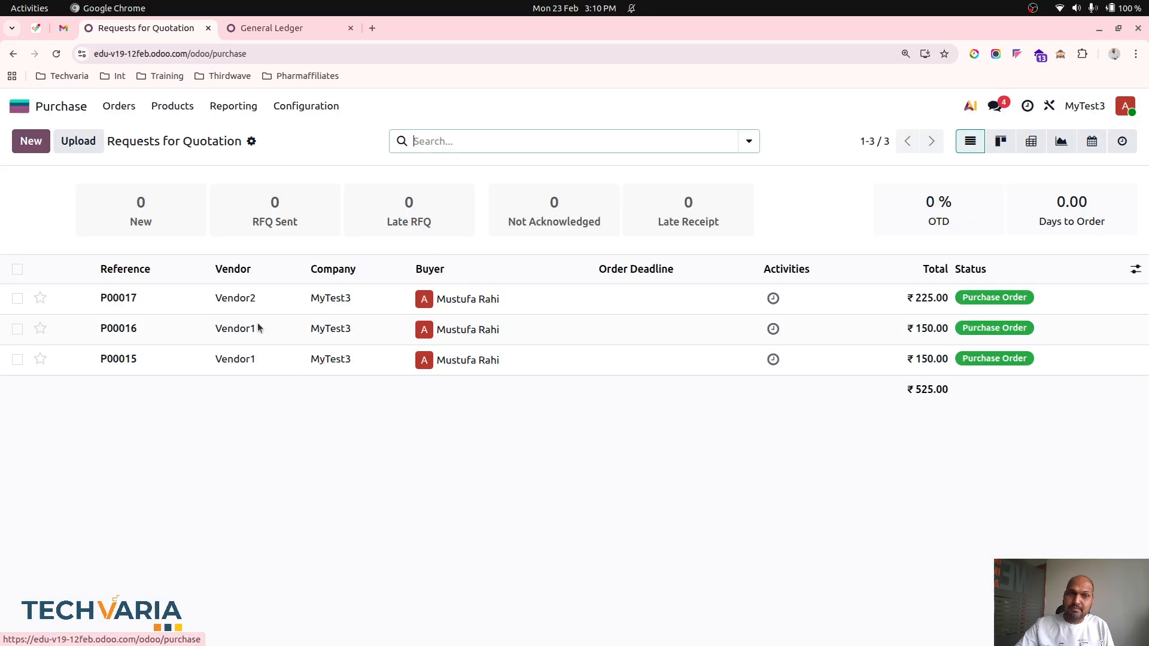
left_click(147, 300)
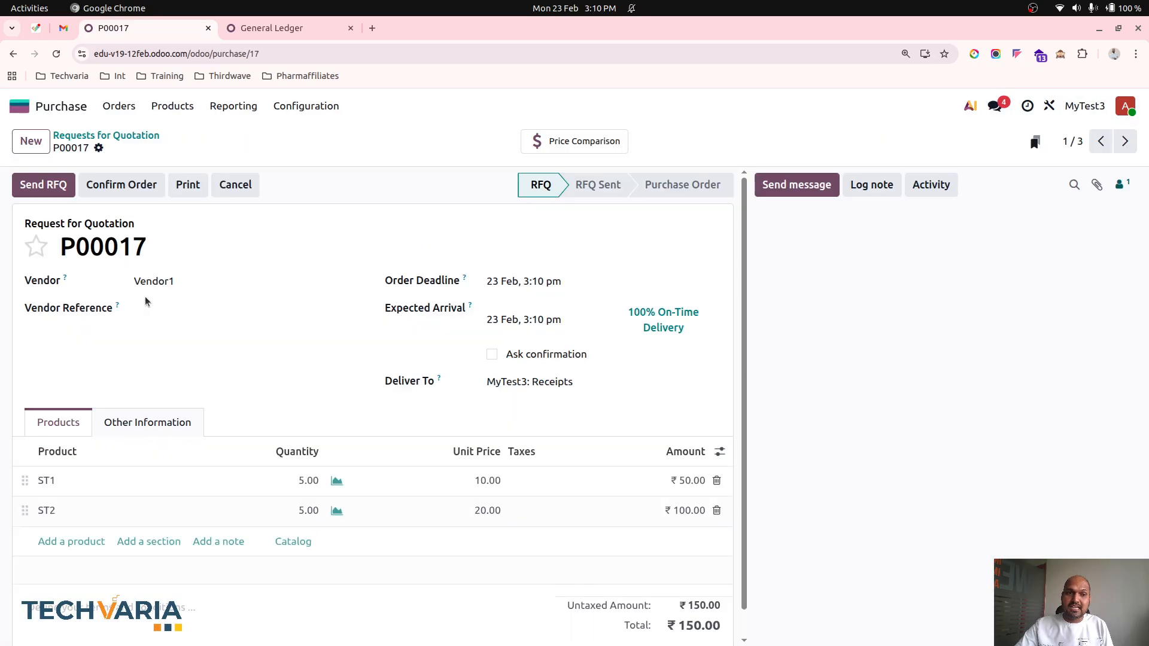
left_click(637, 137)
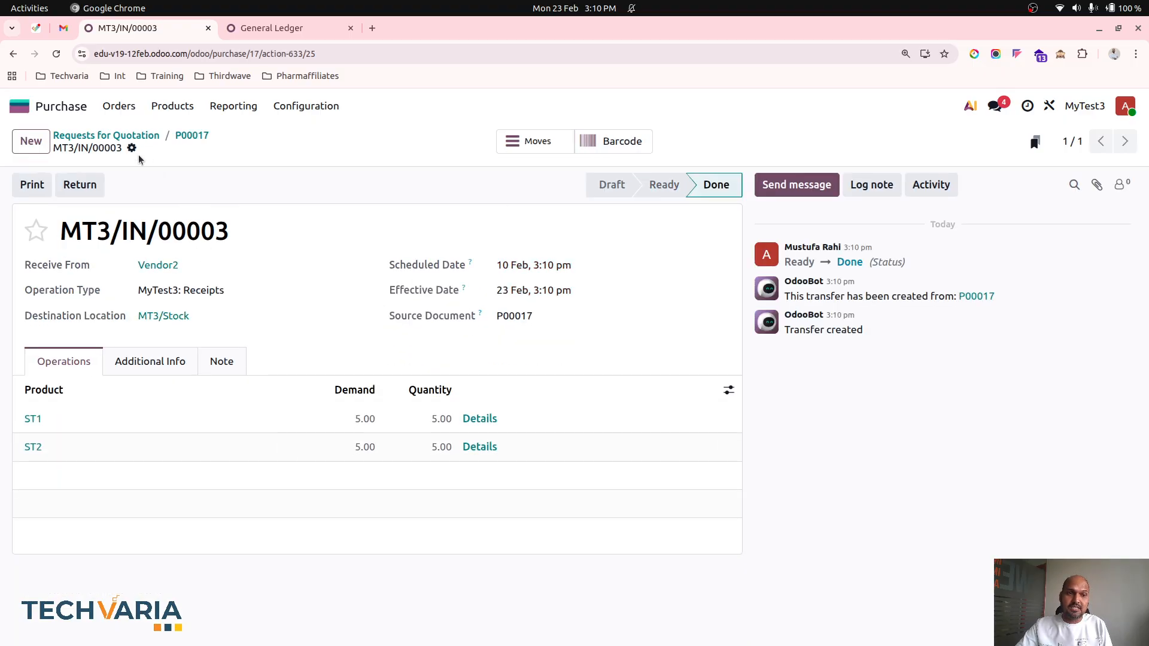
left_click(132, 149)
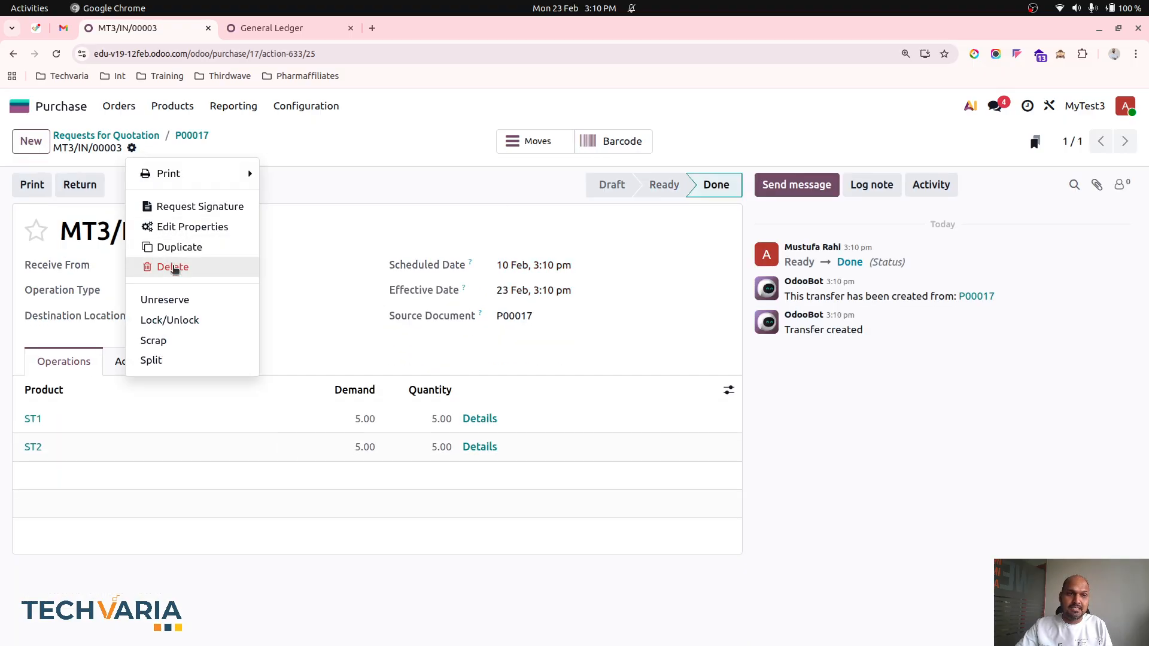
left_click(169, 320)
left_click(531, 293)
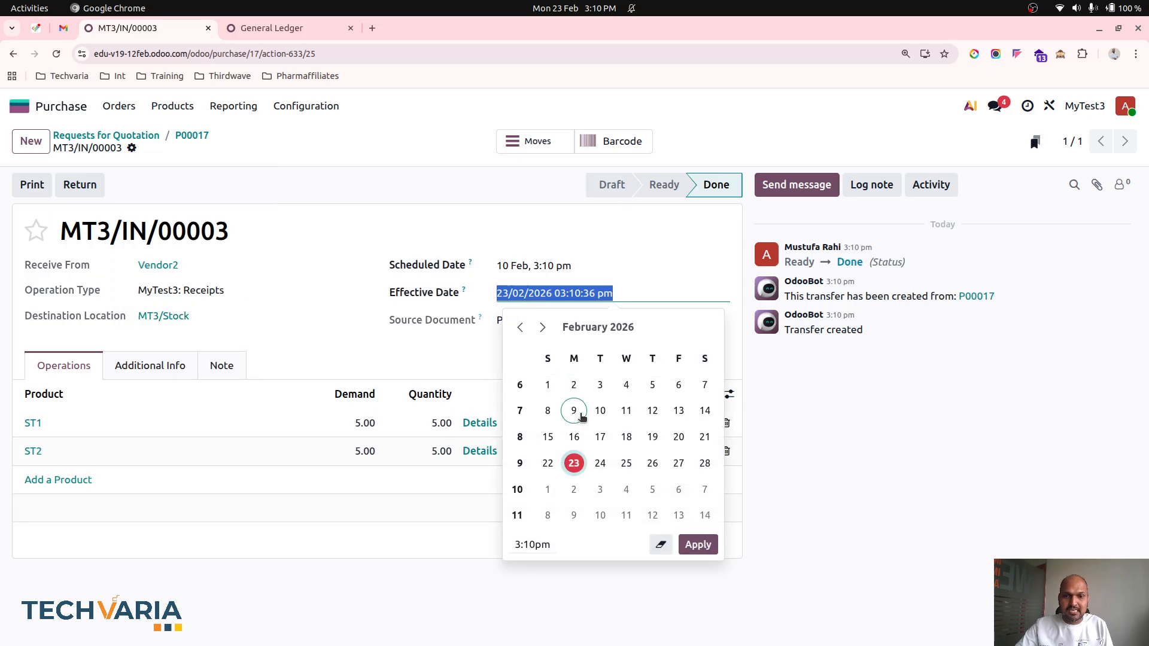
left_click(600, 410)
left_click(465, 223)
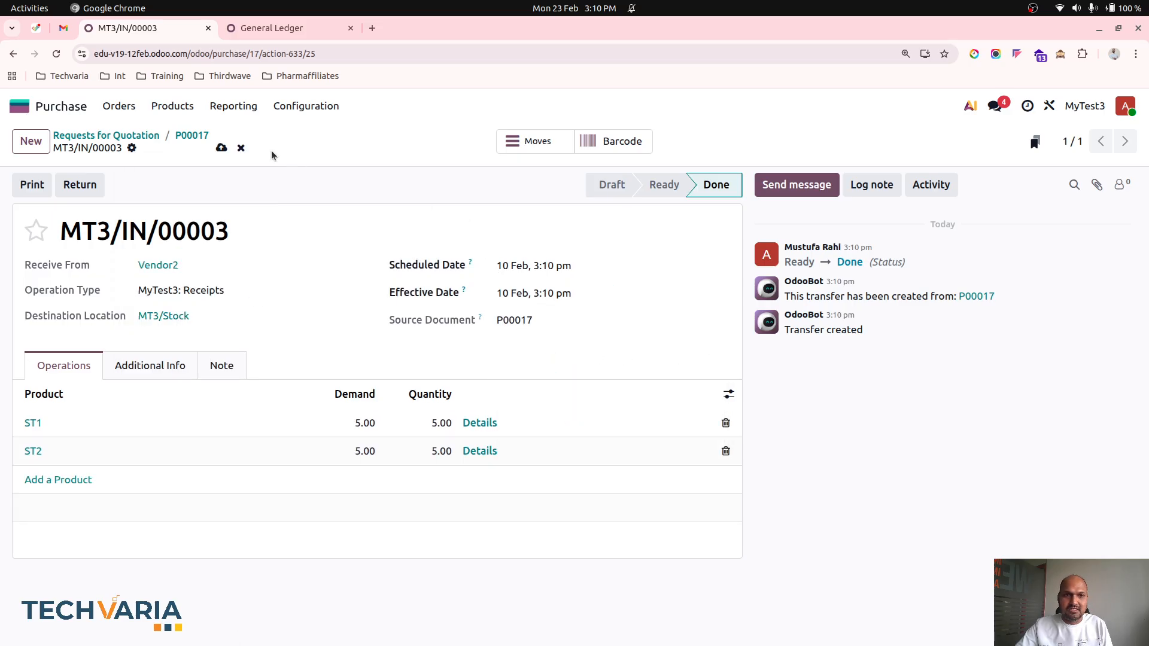
left_click(221, 147)
left_click(183, 135)
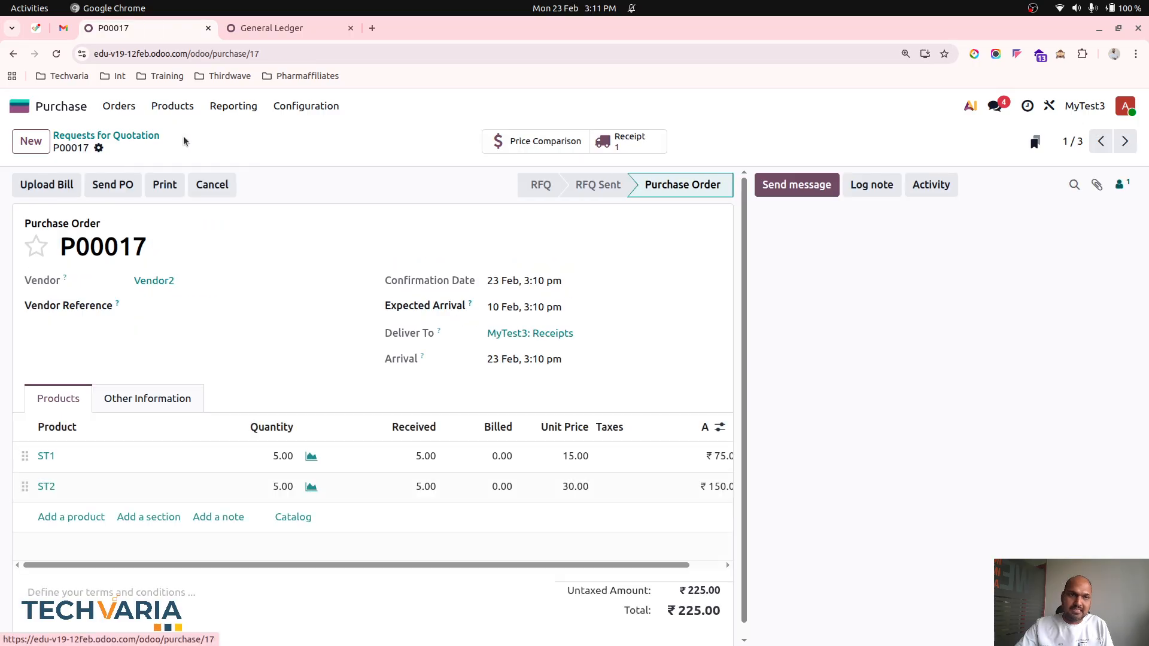
Create a vendor bill from the Vendor2 purchase order in the Purchase Orders list.
left_click(20, 106)
left_click(318, 385)
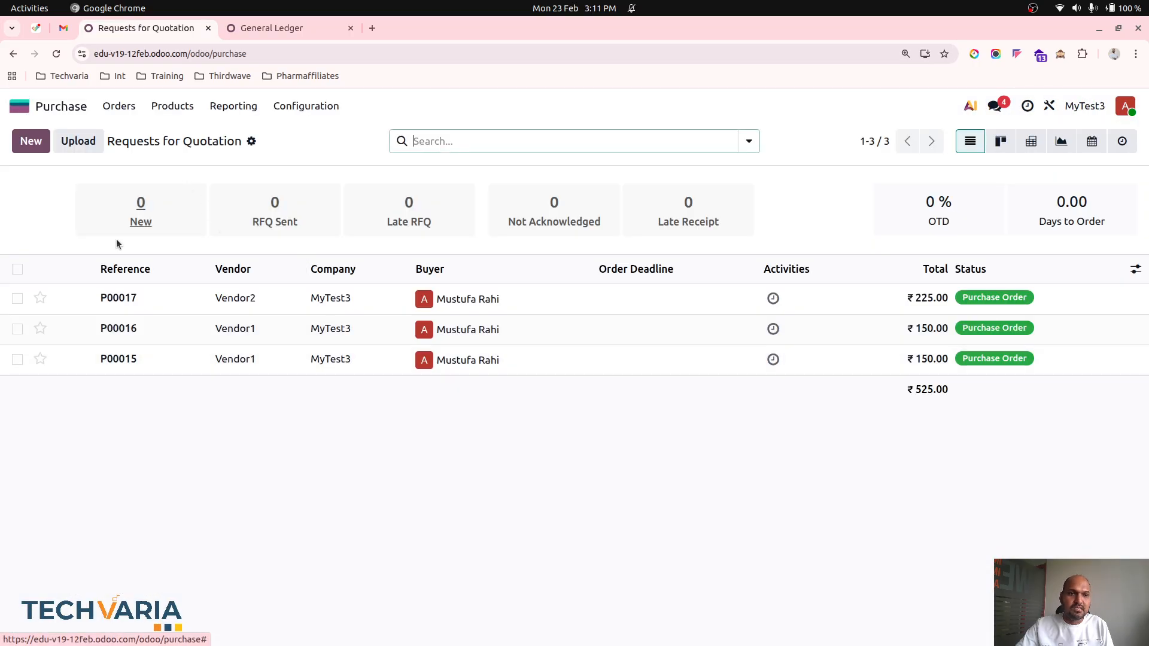
left_click(119, 106)
left_click(133, 154)
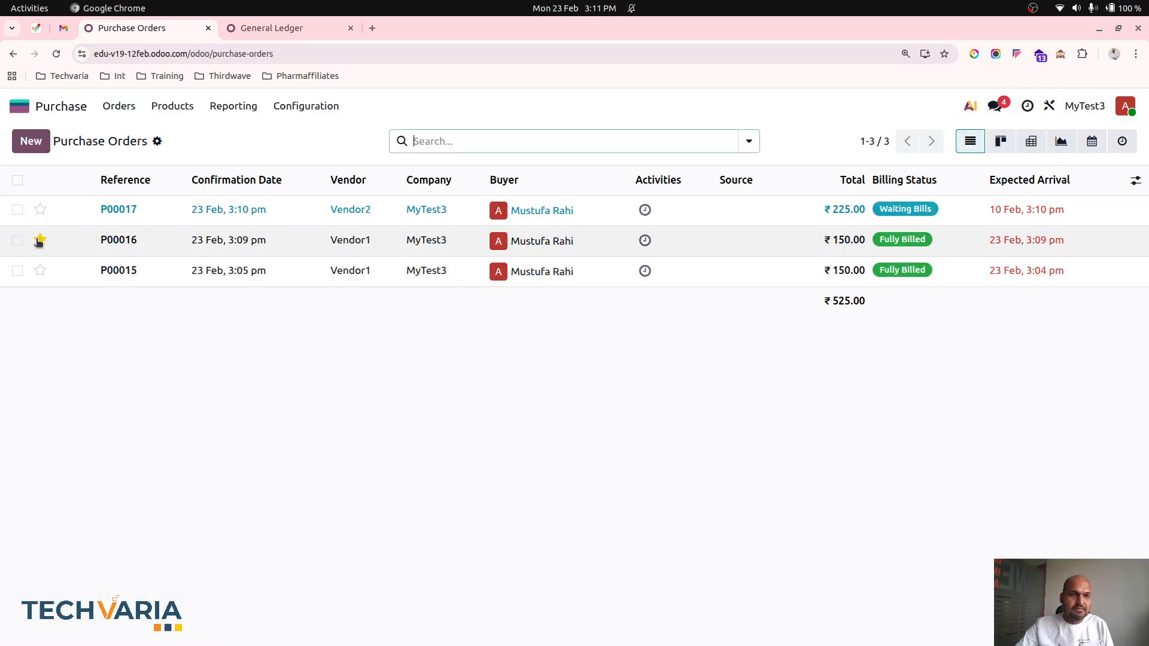
left_click(17, 209)
left_click(522, 144)
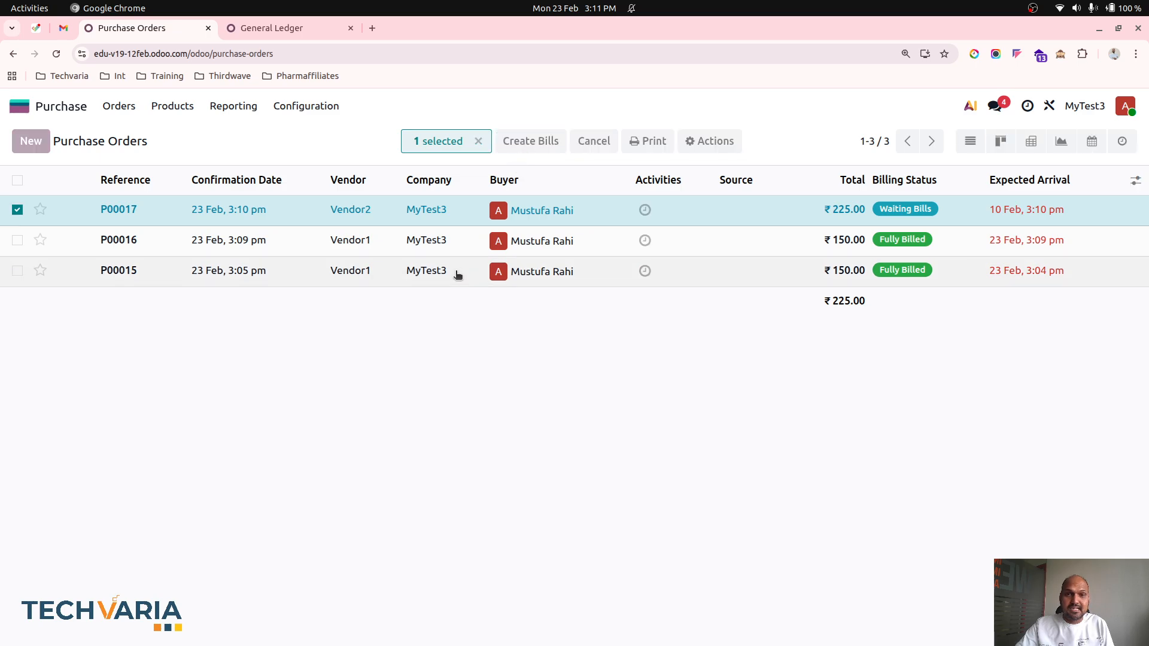
Set the draft bill's bill date and accounting date to 10 Feb, save the bill, and confirm it.
left_click(504, 285)
left_click(597, 403)
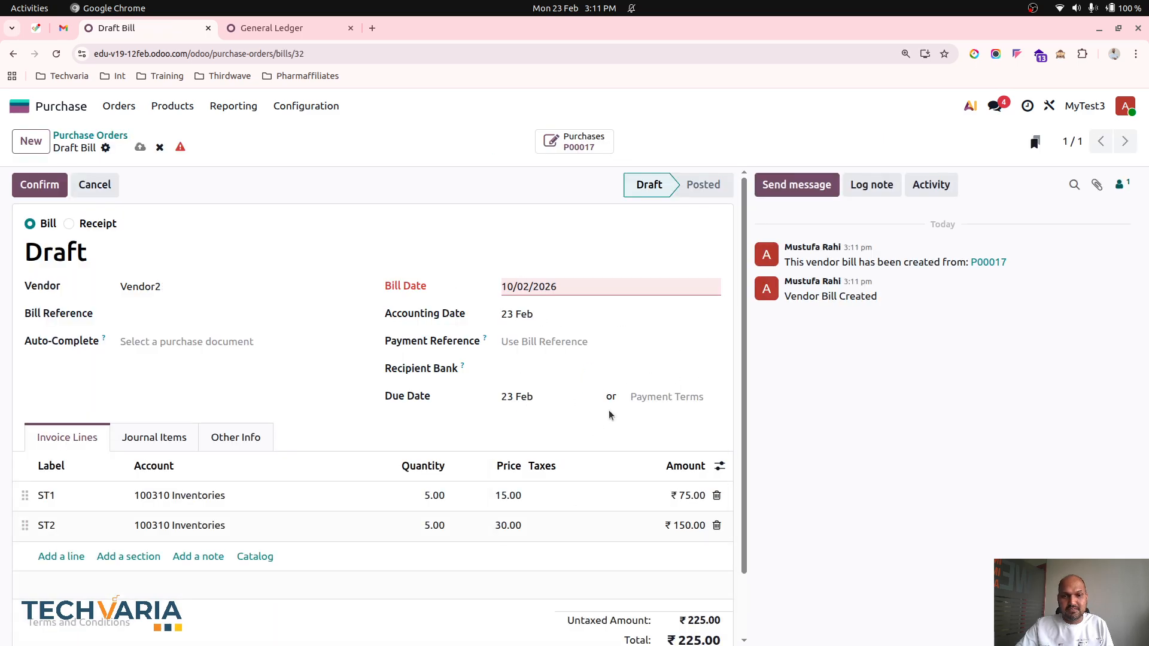
left_click(539, 314)
left_click(598, 430)
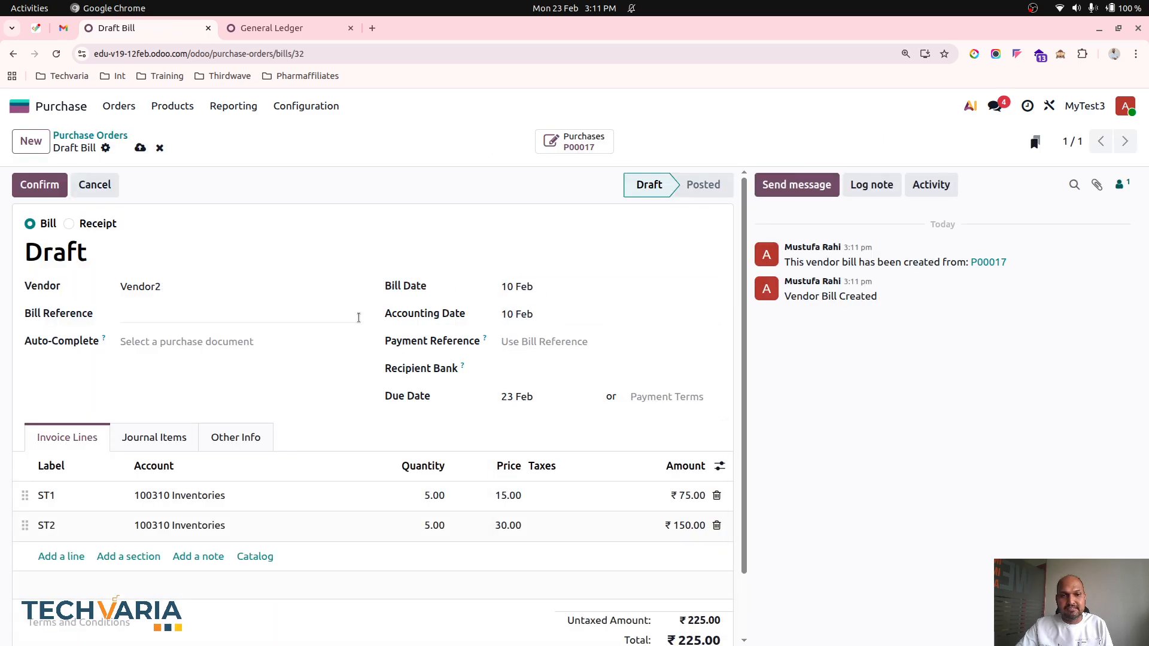
left_click(141, 146)
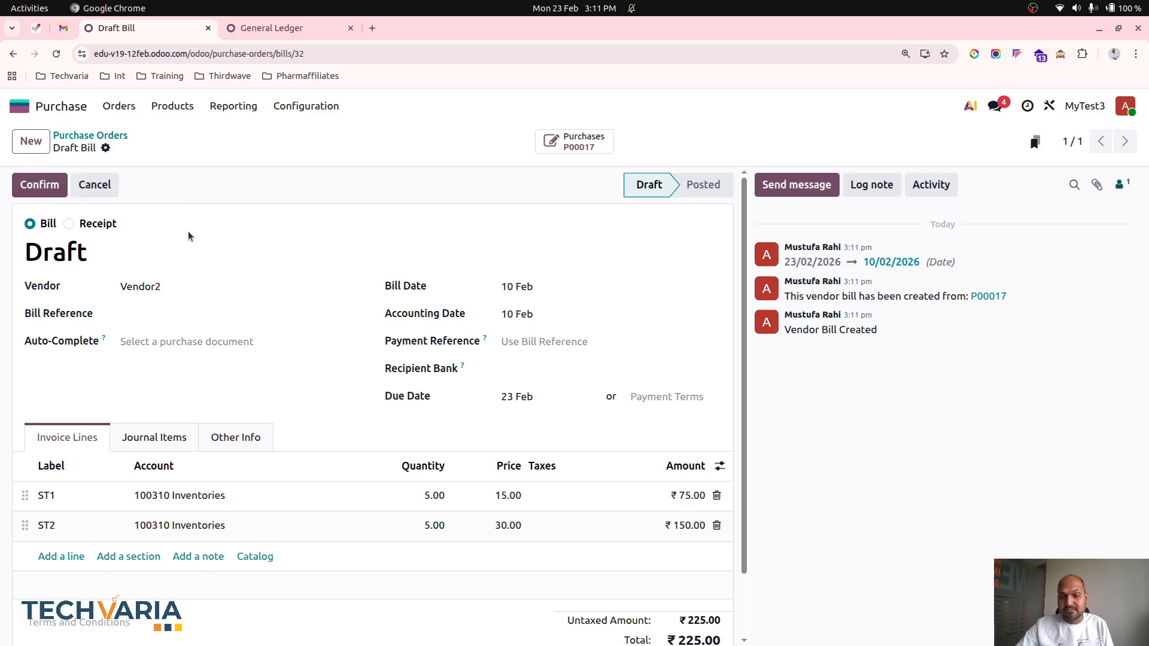
left_click(40, 185)
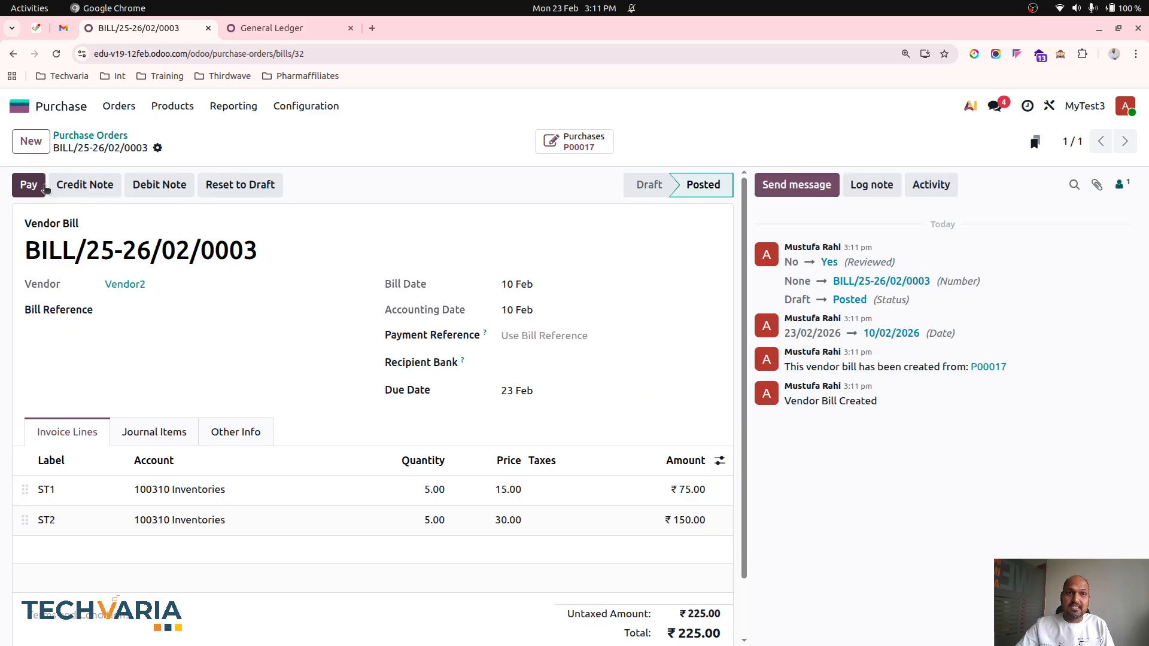
Refresh the General Ledger for account 100310 to check the Vendor2 bill's entries, and return to the bill.
left_click(271, 28)
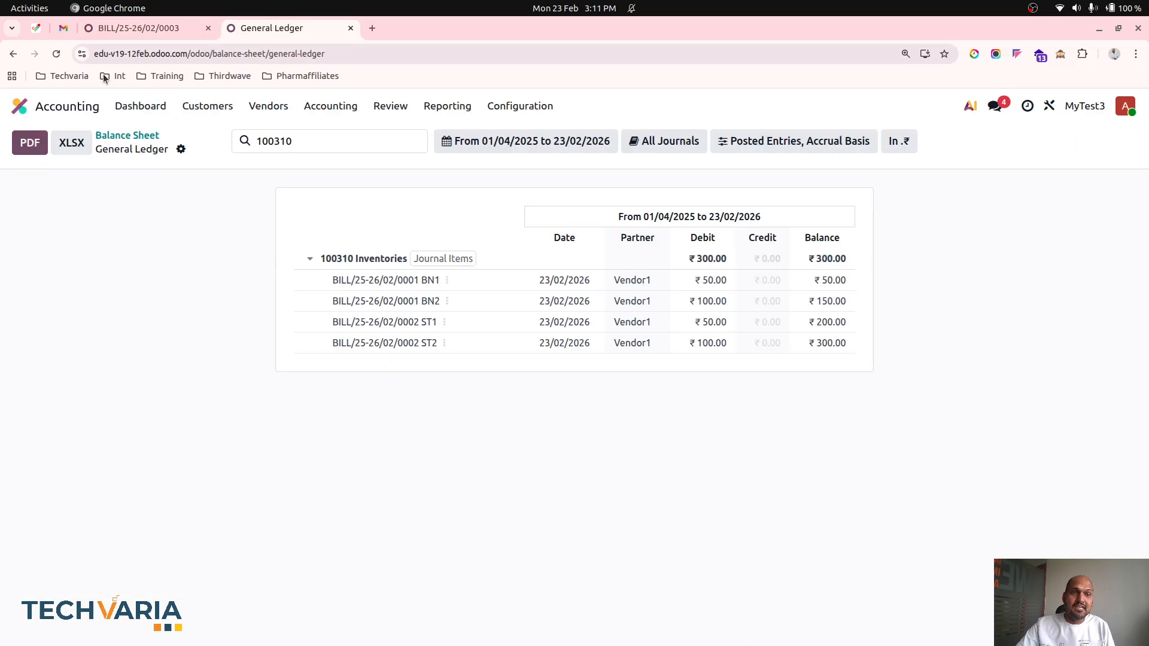
left_click(56, 55)
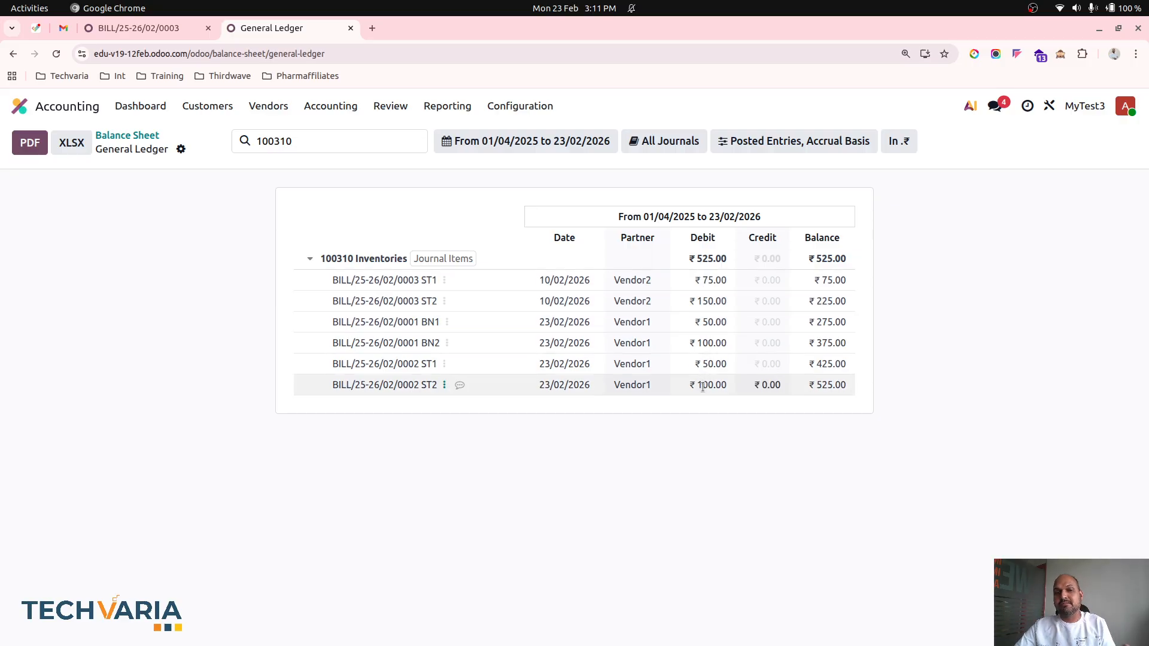
left_click(162, 31)
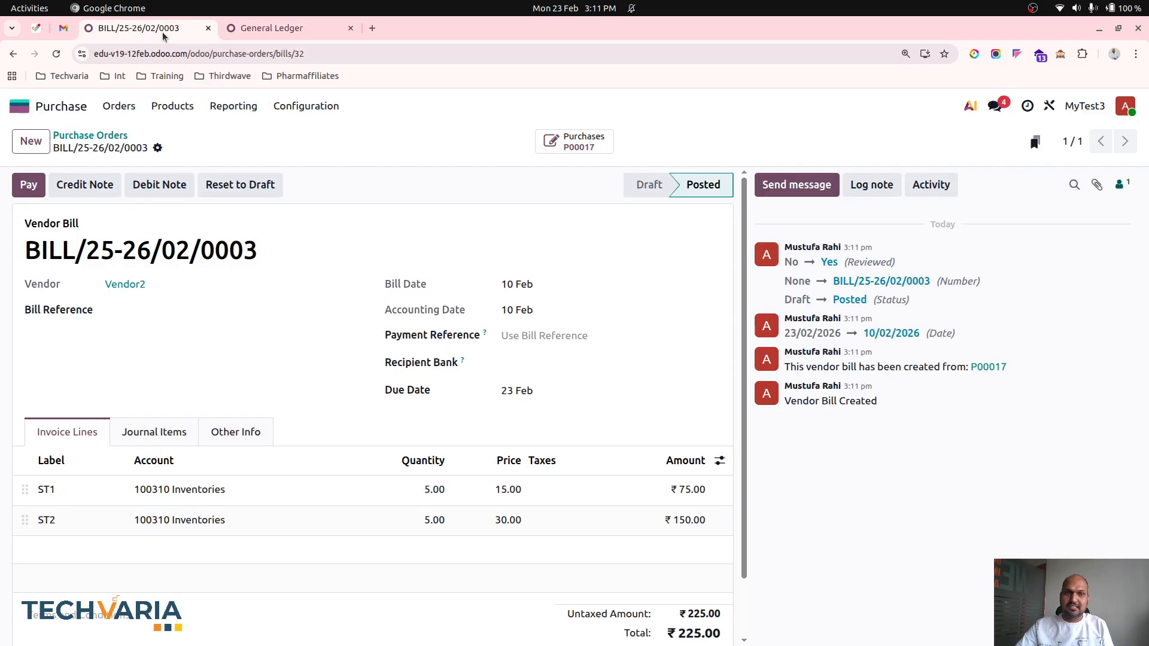
Open the Inventory stock report and examine ST1's valuation by receipt, returning to the stock list.
left_click(19, 106)
left_click(406, 389)
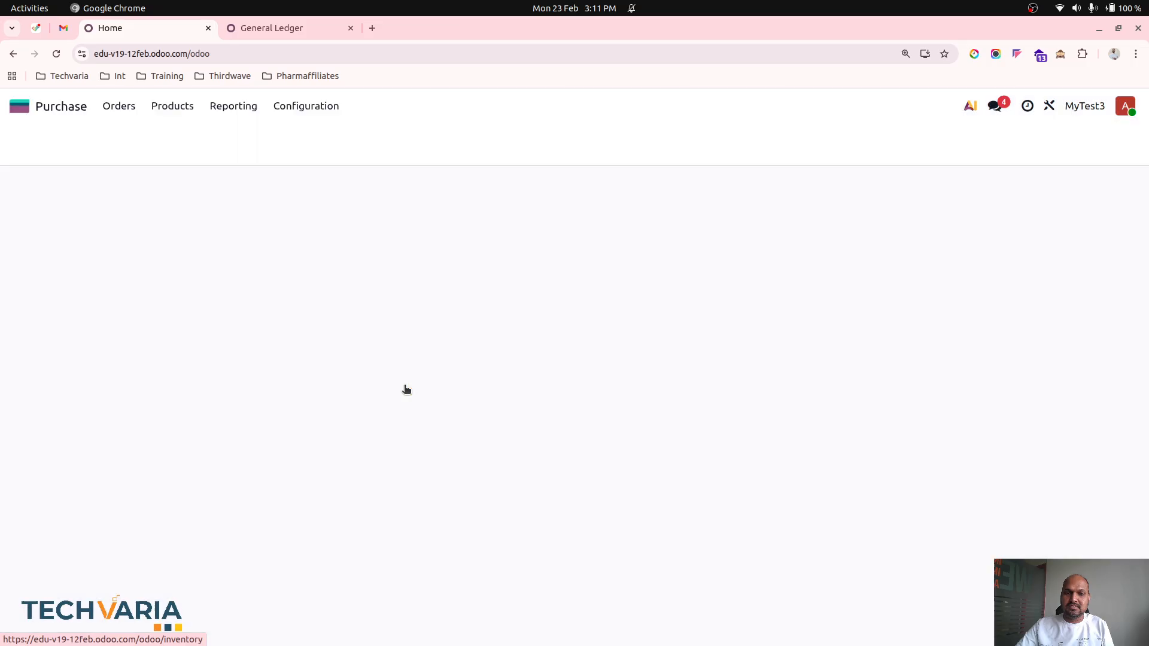
left_click(335, 106)
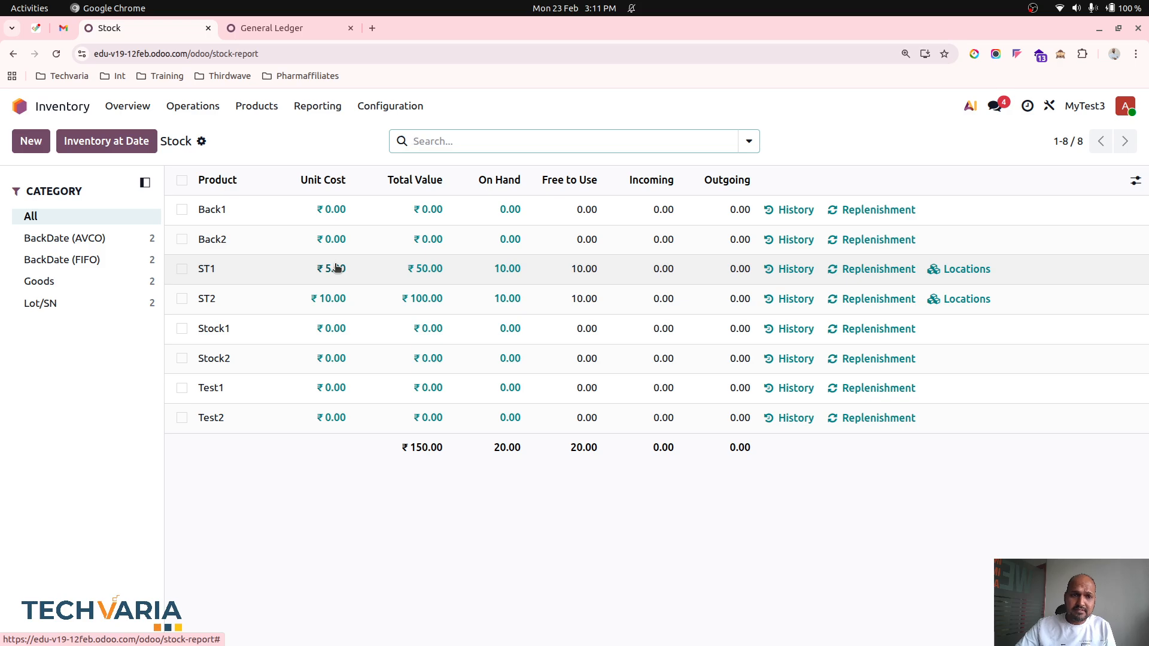
left_click(423, 269)
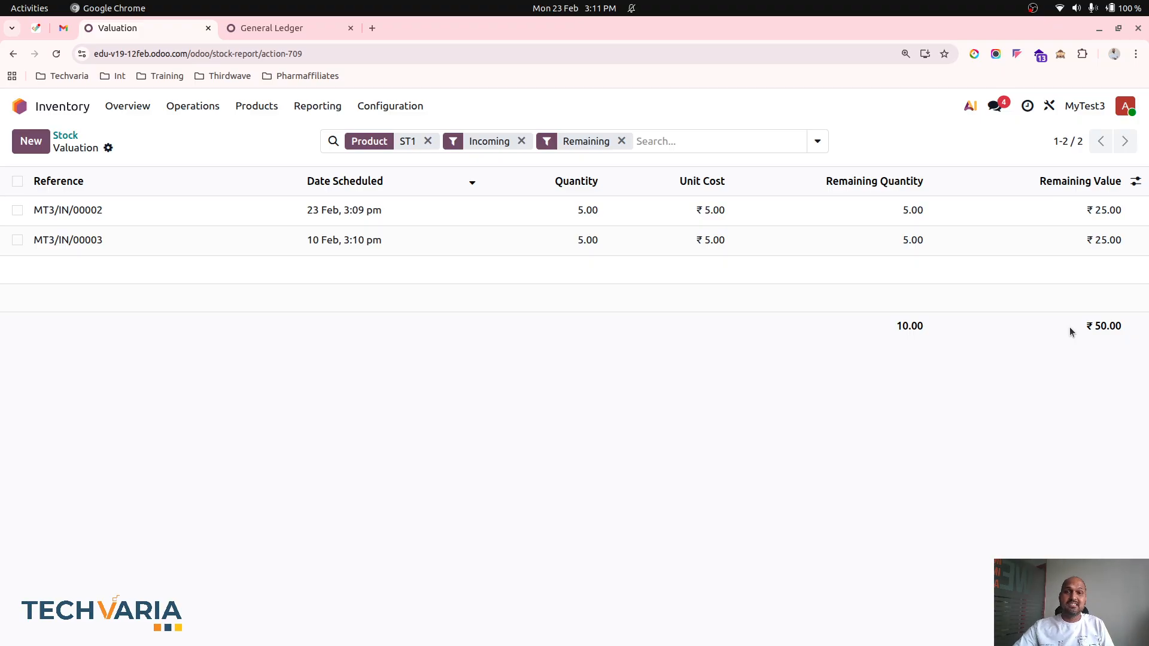
left_click(65, 135)
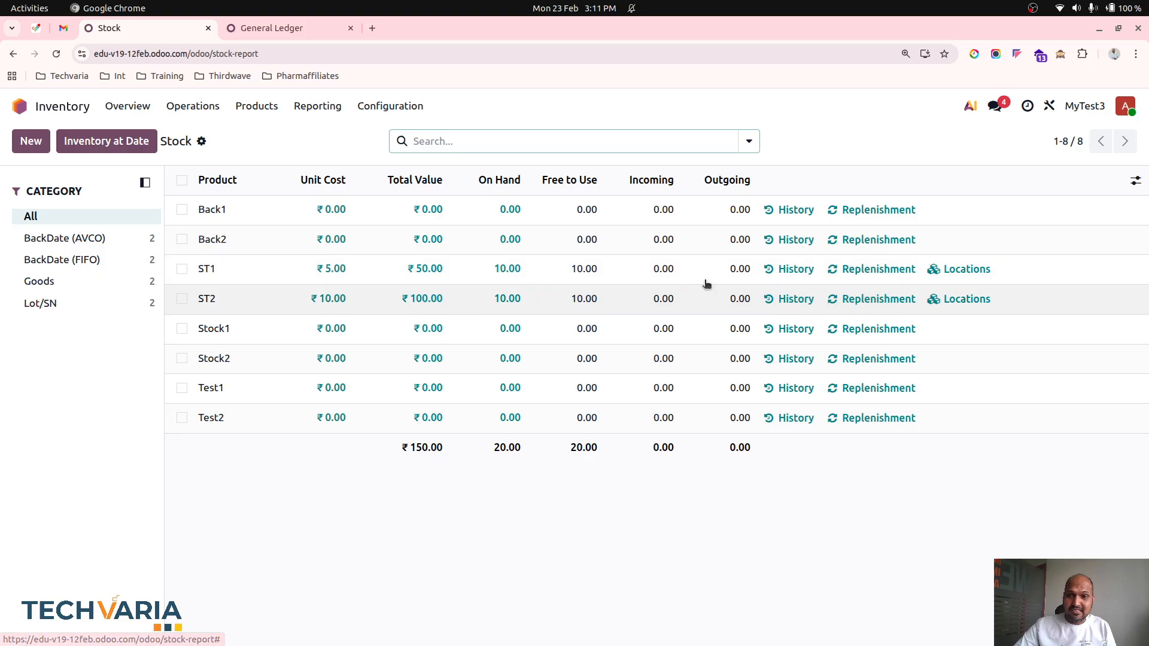
Review the stock moves history of ST1 and return to the stock report.
left_click(795, 275)
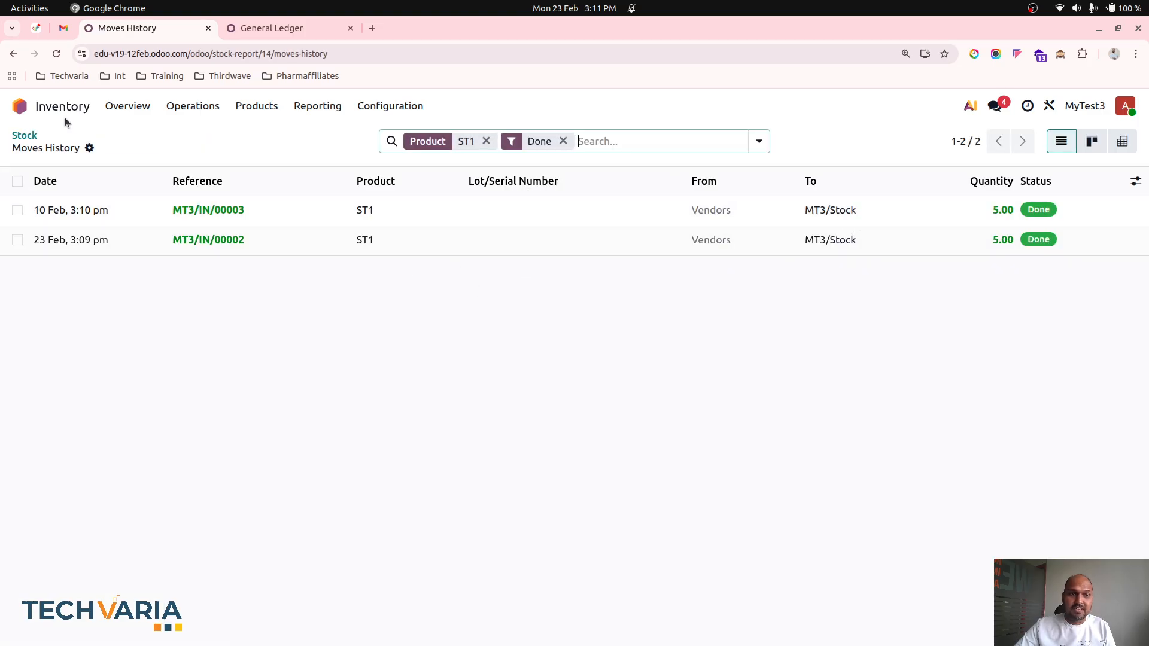
left_click(28, 137)
left_click(474, 320)
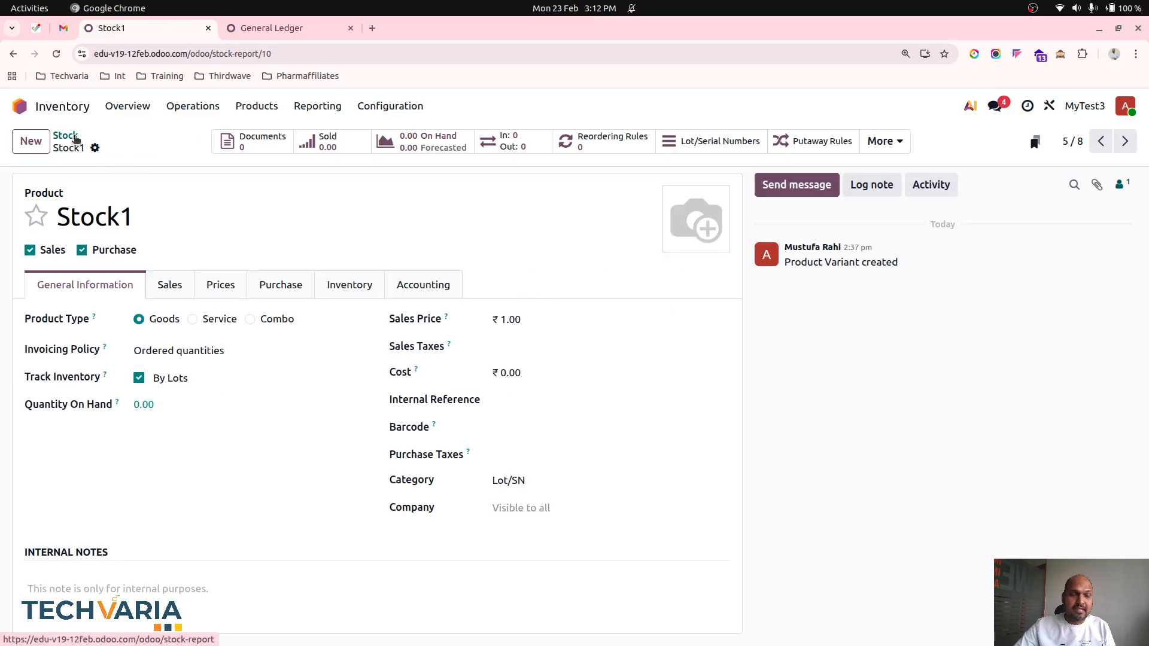
left_click(67, 137)
Examine the cost and quantity on hand on the ST1 and ST2 product records.
left_click(256, 105)
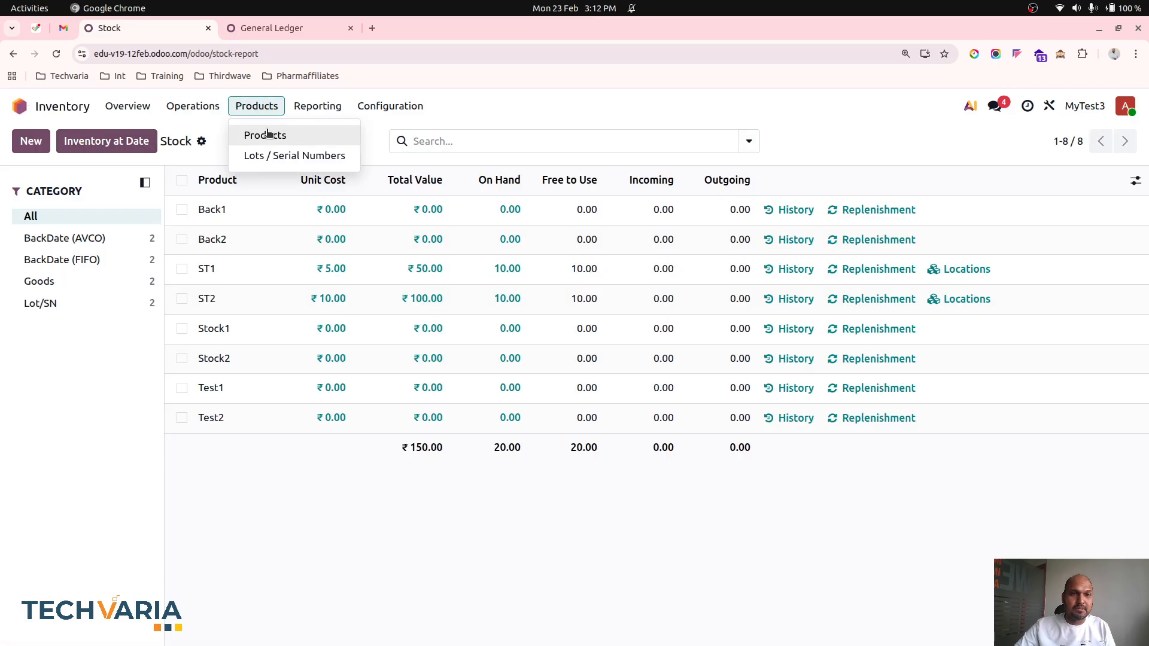
left_click(267, 131)
left_click(646, 211)
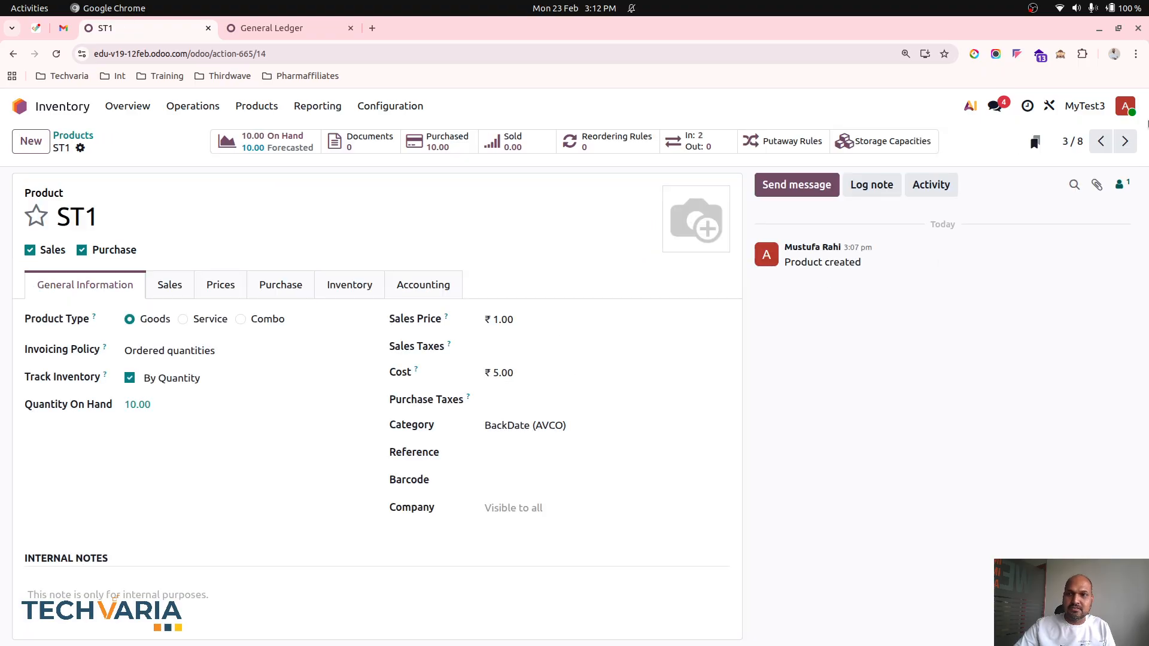
left_click(1124, 141)
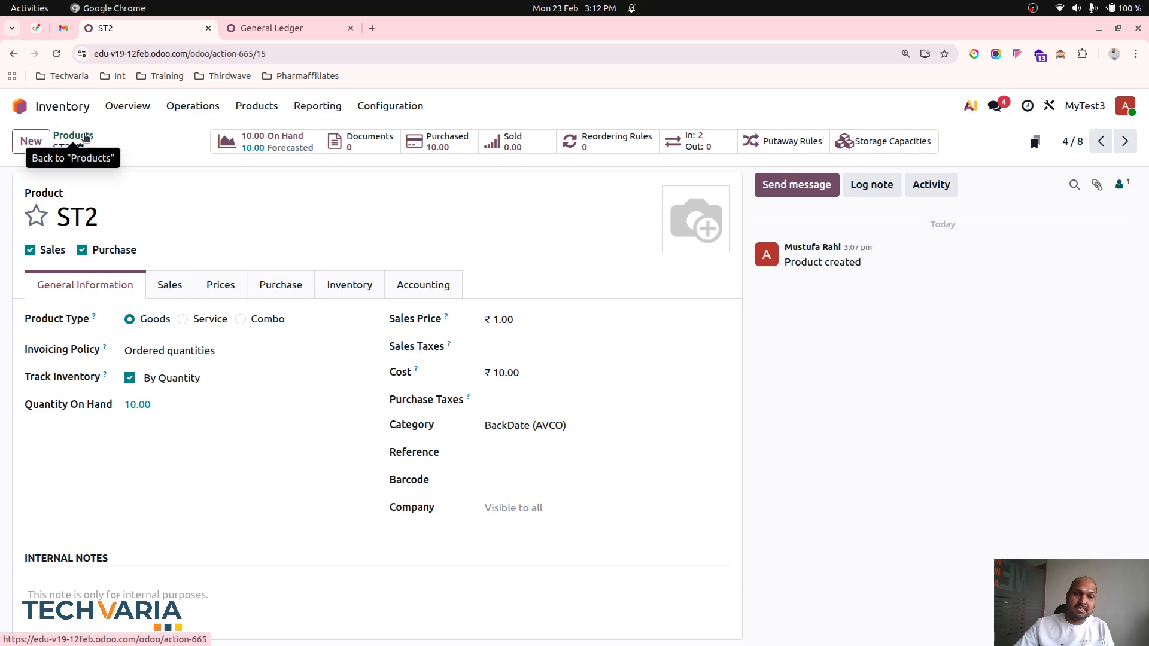
left_click(86, 138)
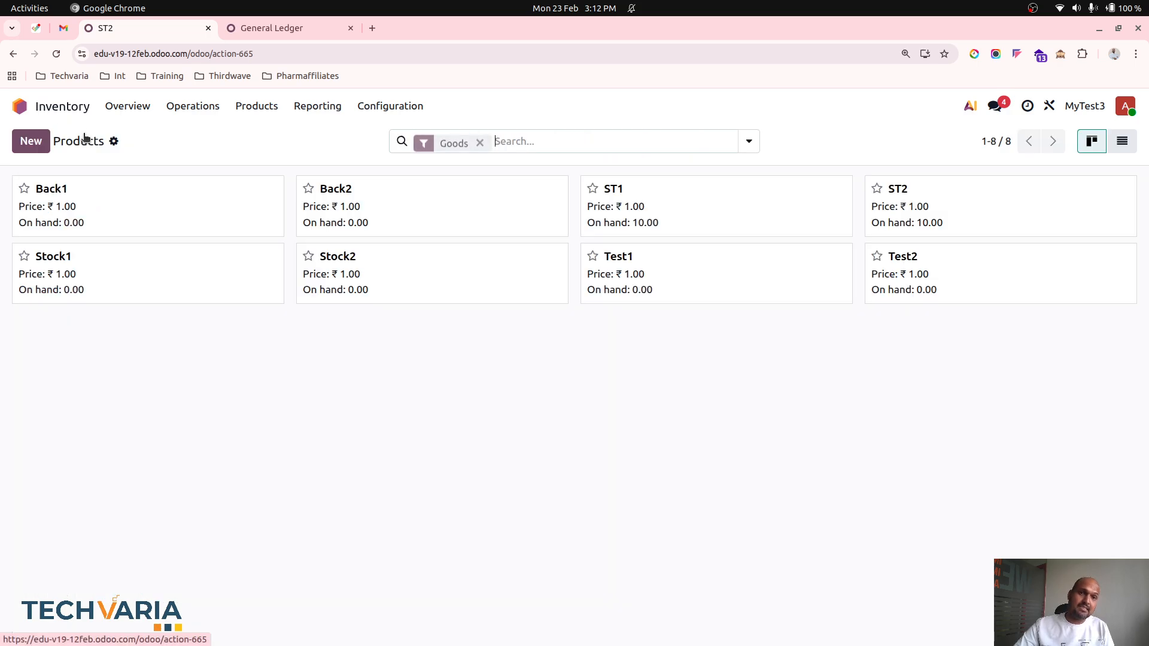
left_click(564, 264)
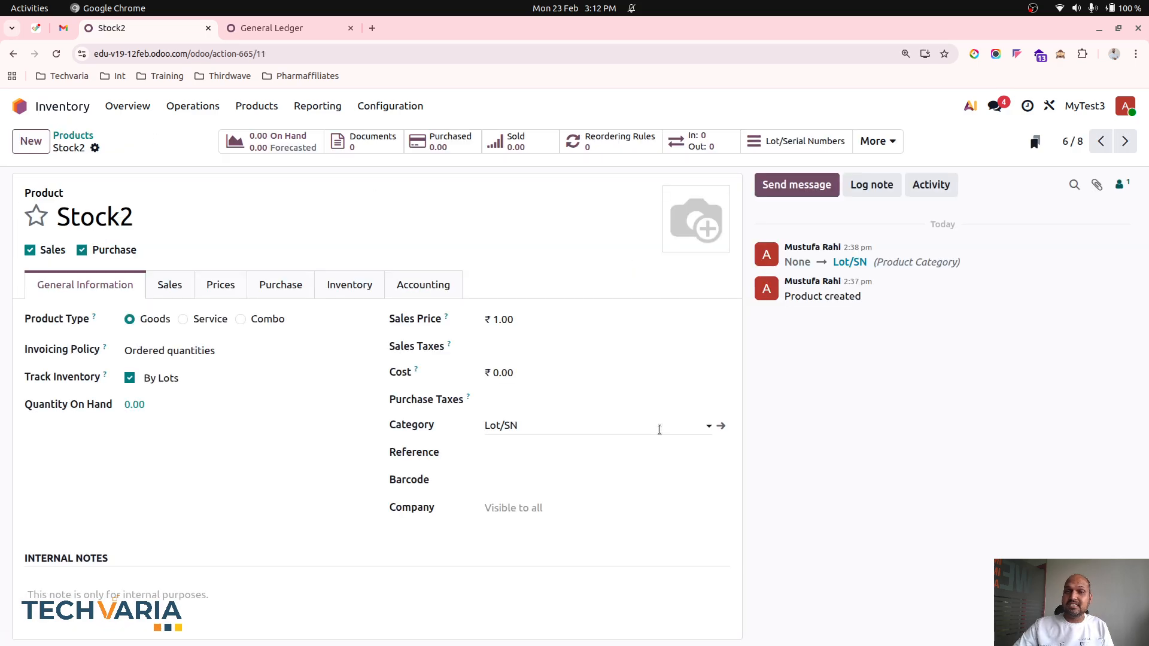
Reopen the stock report, inspect ST1's physical inventory line and its adjustment history, and return to the stock list.
left_click(260, 108)
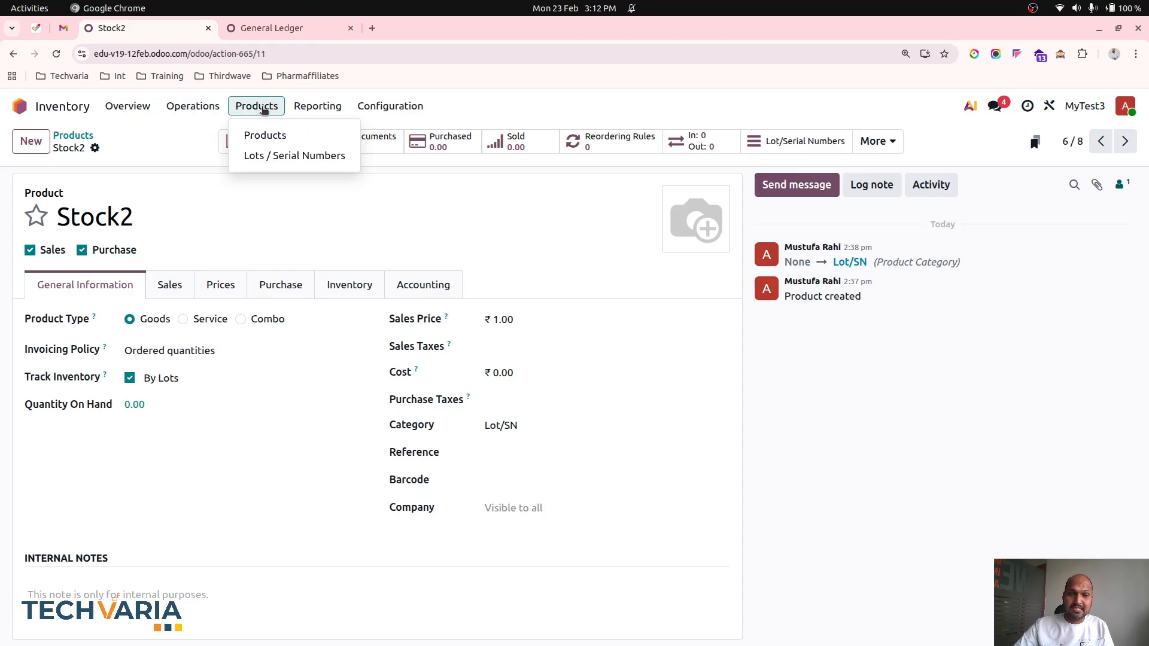
mouse_move(317, 106)
left_click(335, 133)
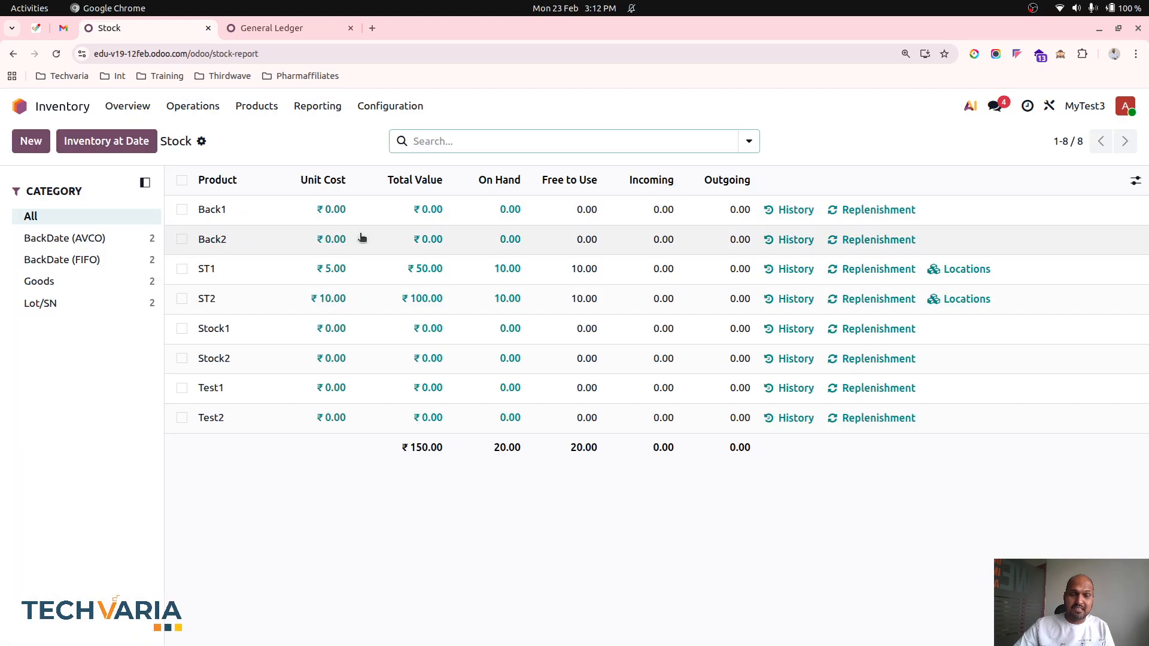
left_click(512, 268)
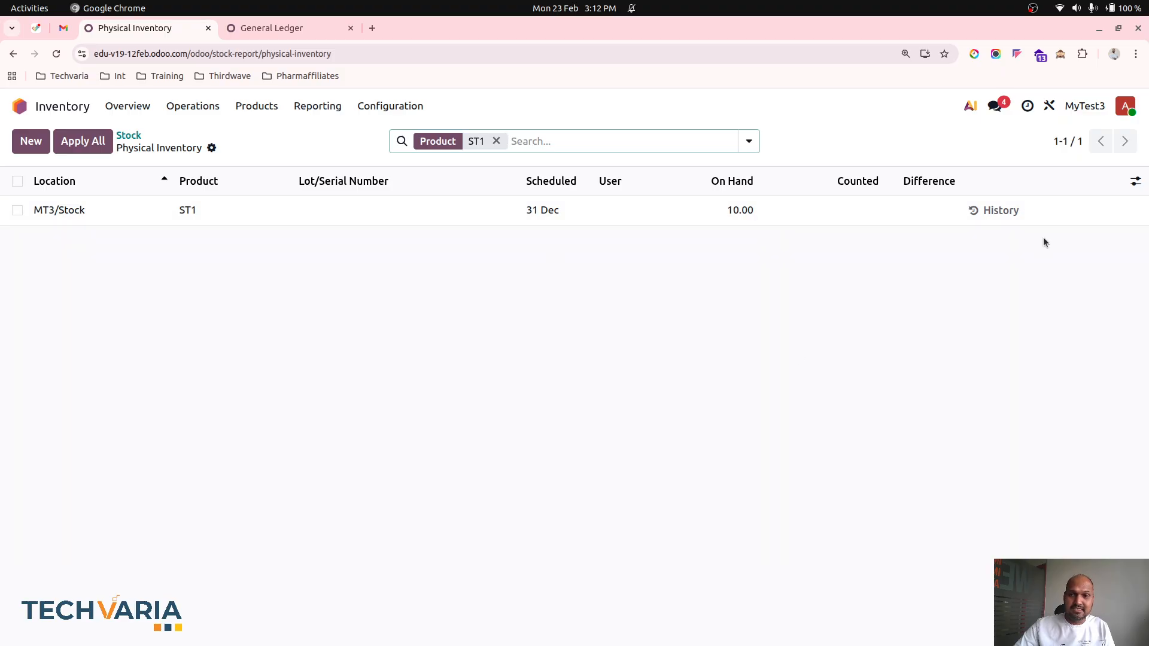
left_click(1005, 212)
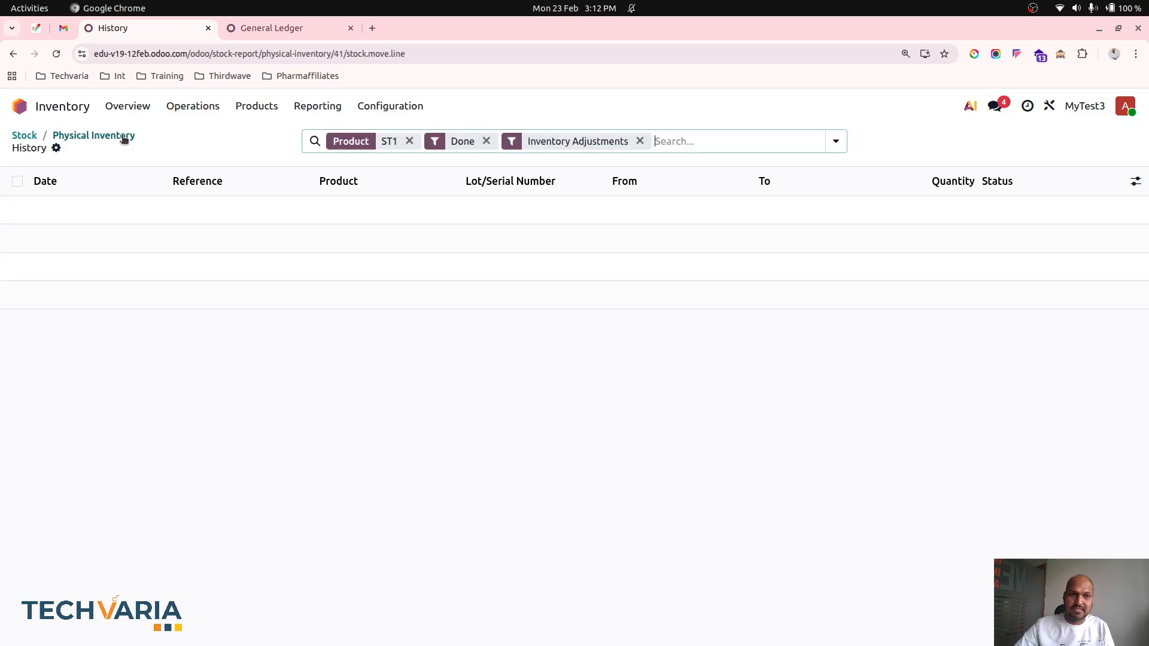
left_click(124, 138)
left_click(124, 138)
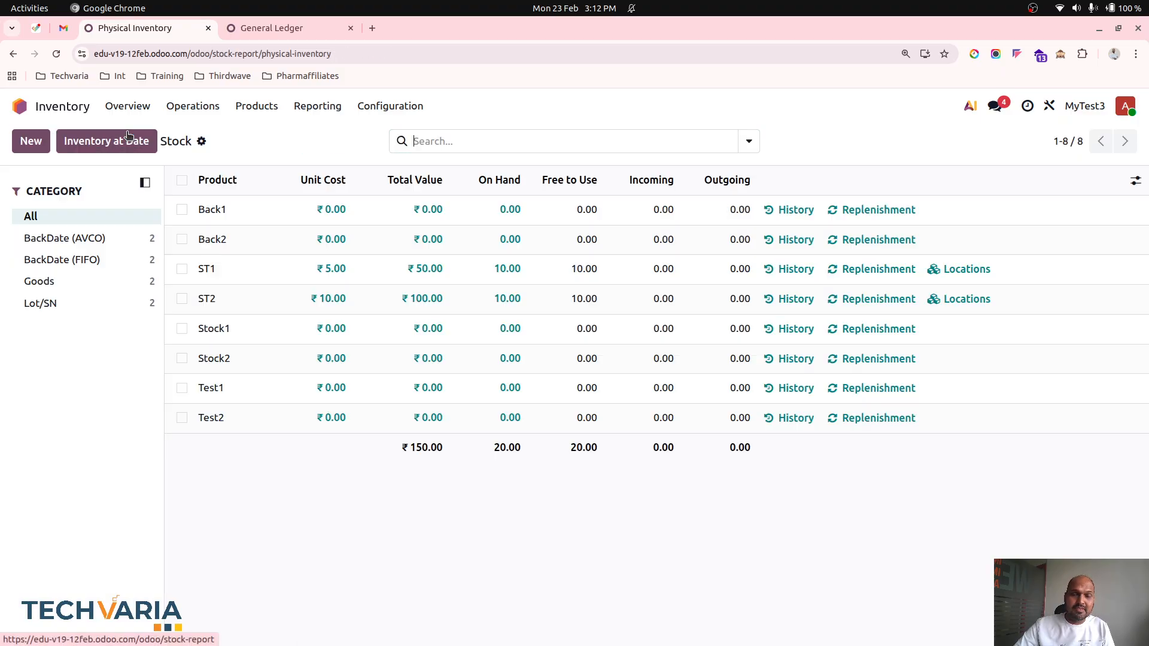
left_click(659, 256)
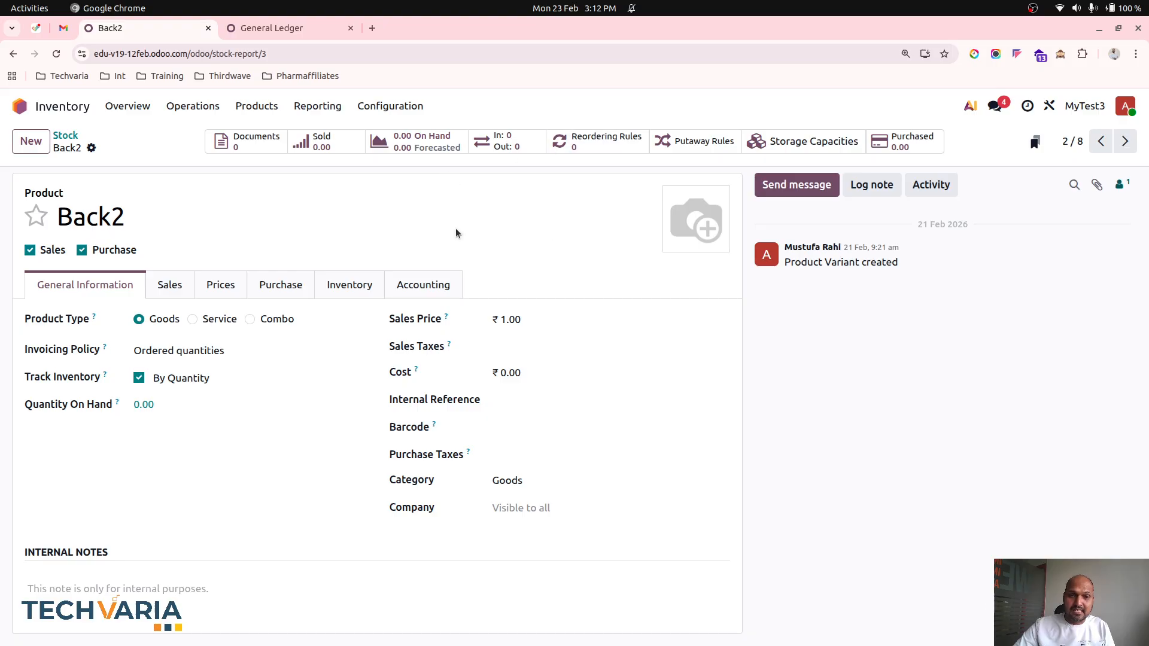
left_click(67, 135)
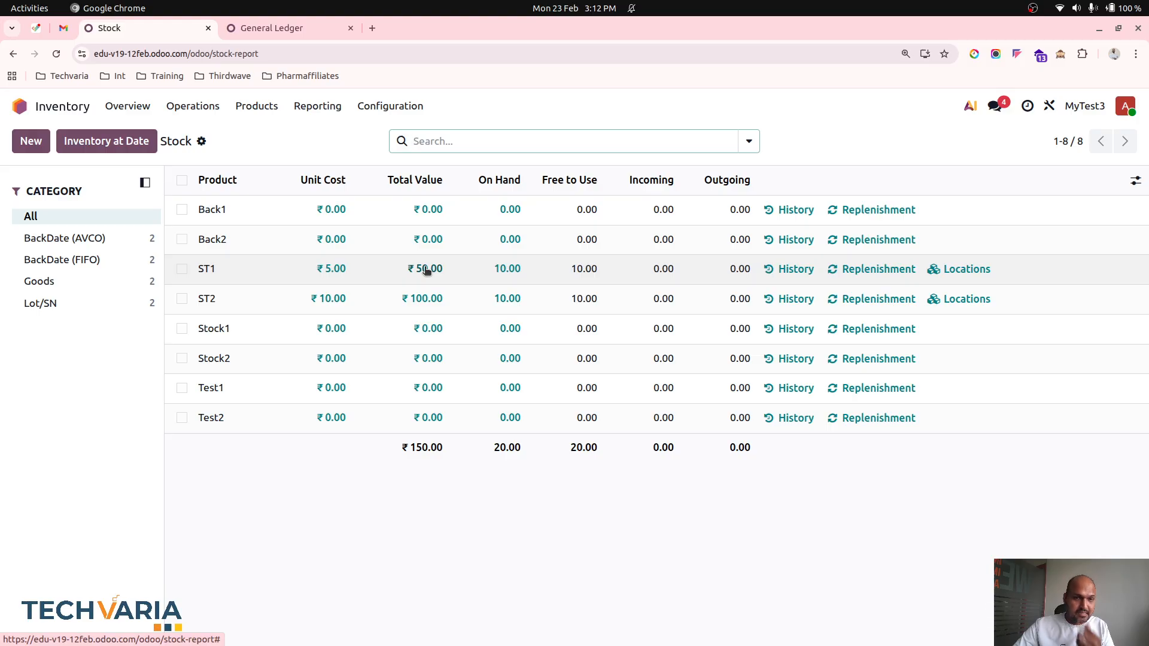
View the inventory as of 1 Feb 2026 and return to the stock report.
left_click(140, 144)
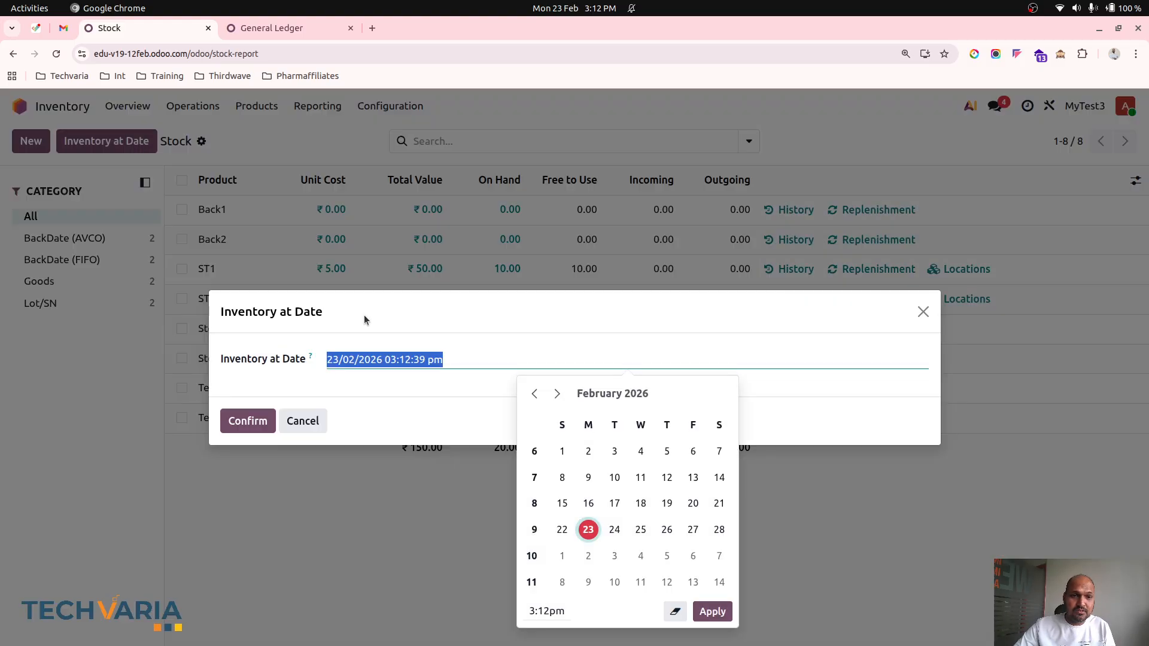
left_click(562, 451)
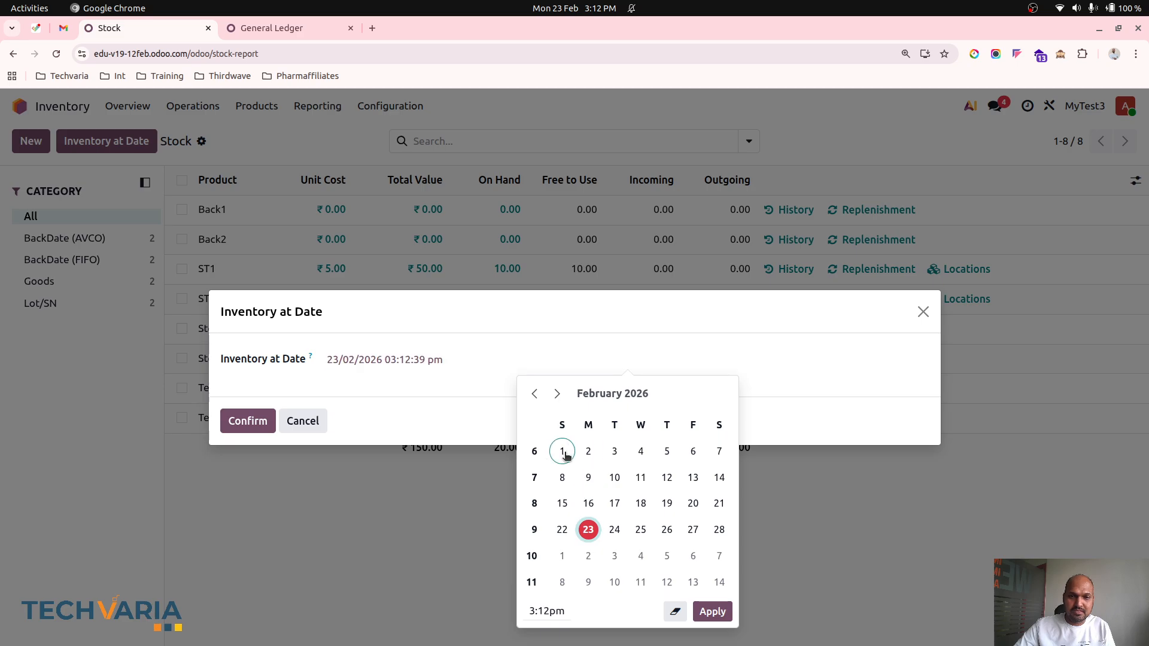
left_click(247, 424)
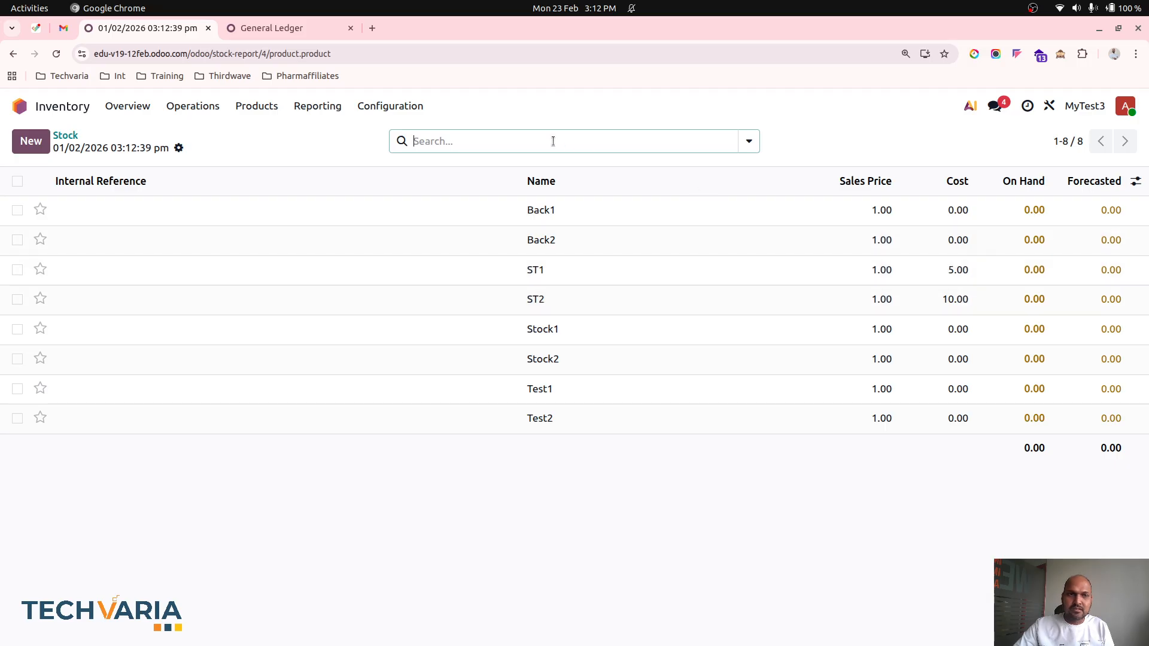
left_click(63, 136)
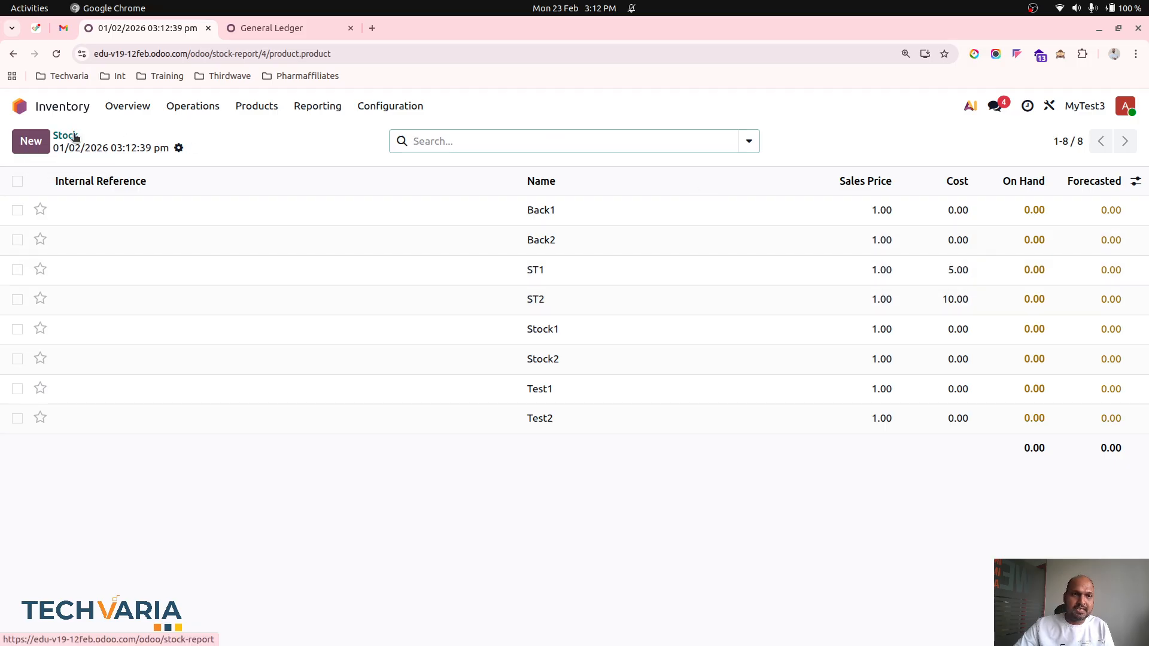
View the inventory as of 11 Feb 2026.
left_click(106, 148)
left_click(377, 357)
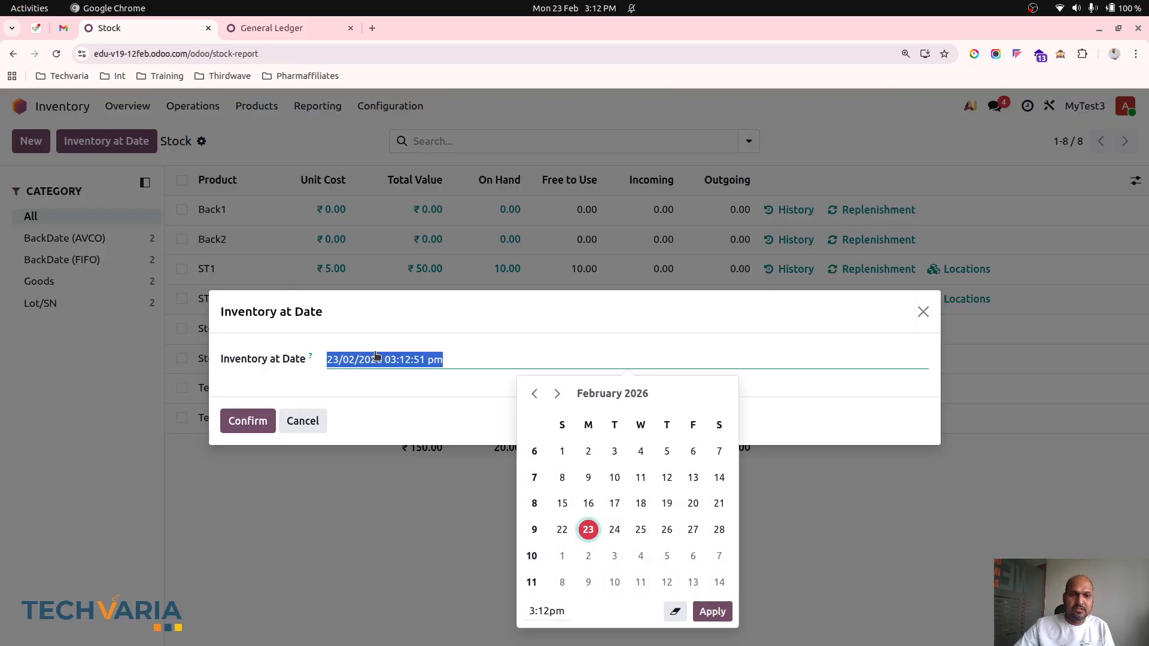
left_click(640, 477)
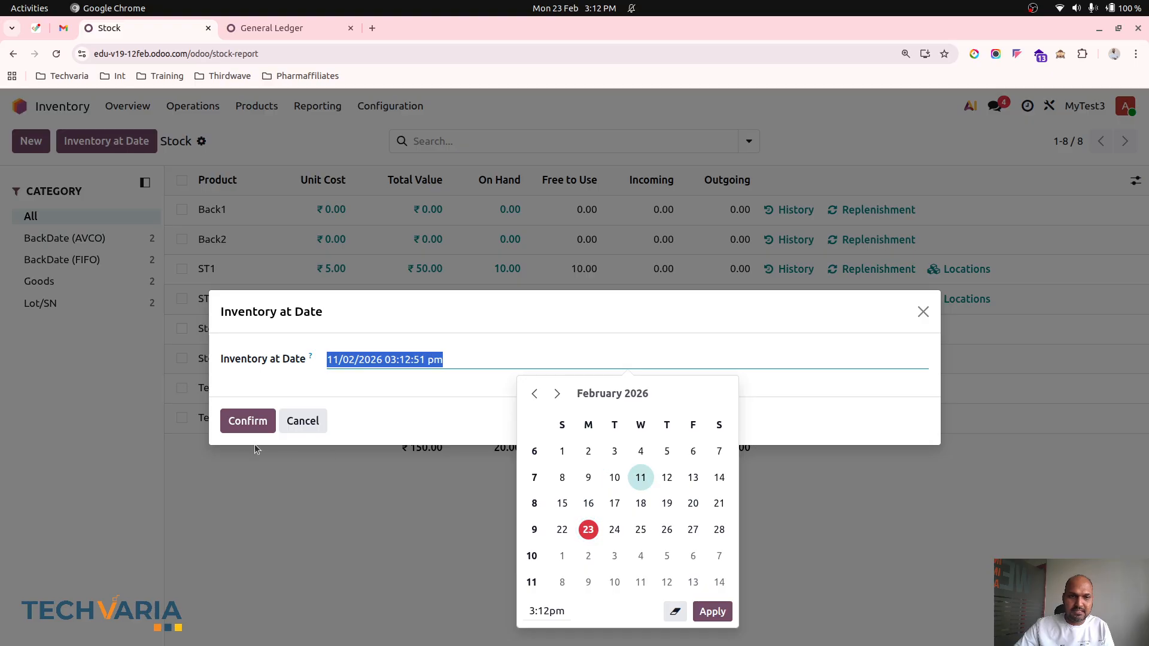
left_click(245, 421)
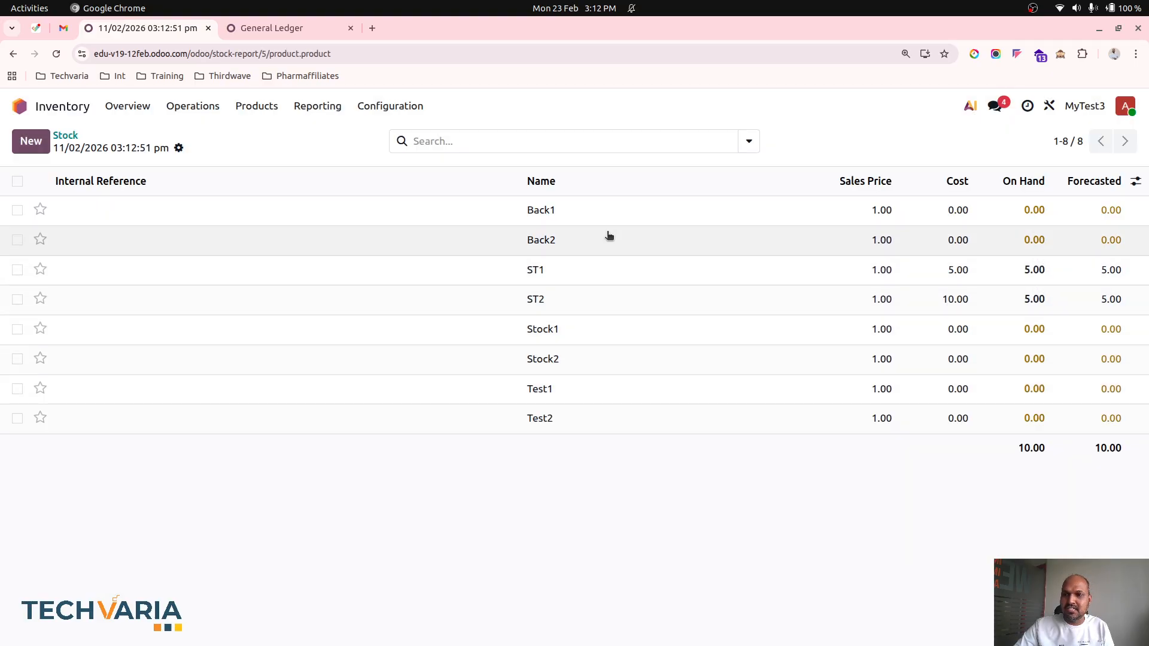
Return to the stock report, inspect ST1's unit cost history, and compare the stock value with the 100310 Inventories ledger.
left_click(65, 135)
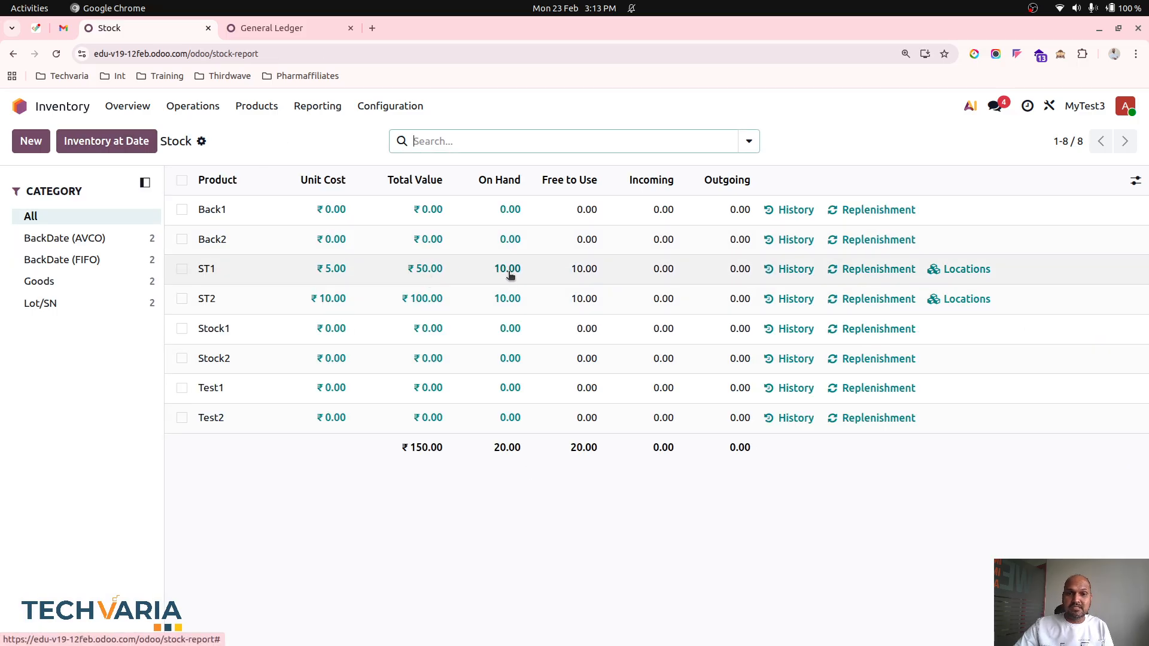
left_click(337, 270)
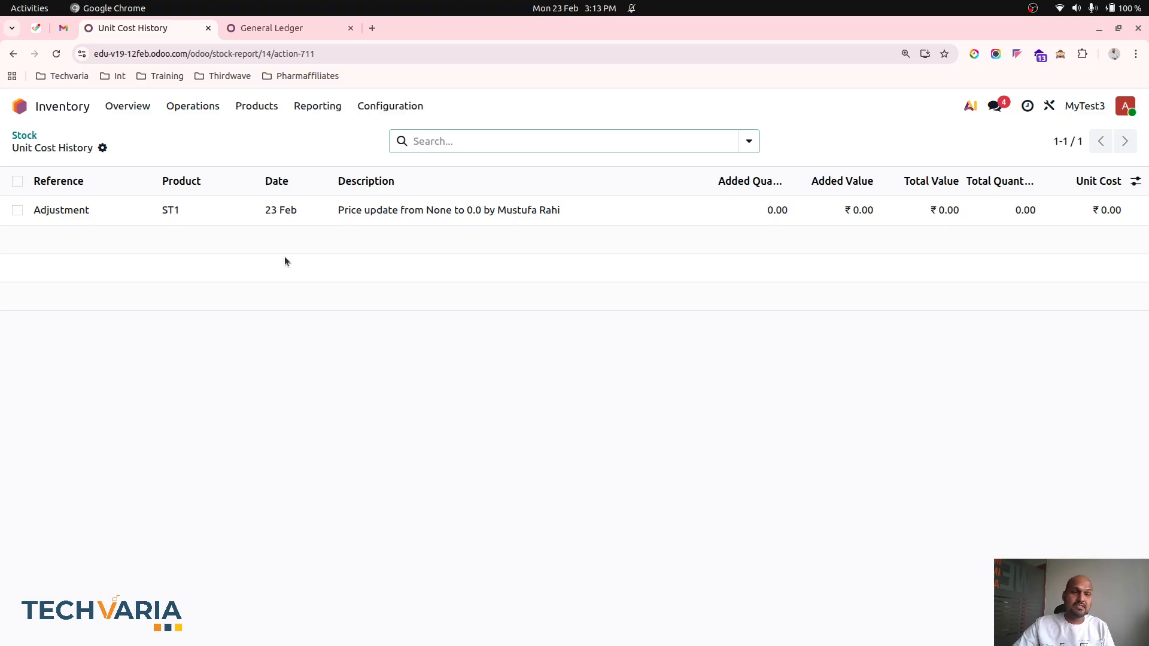
left_click(21, 137)
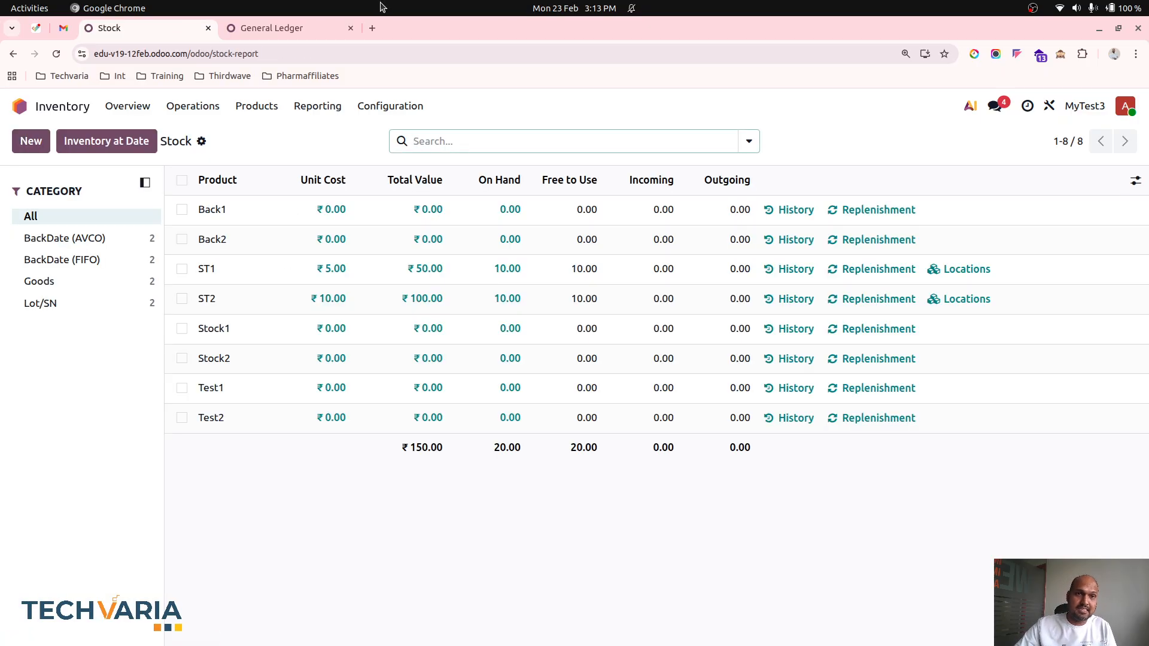
left_click(303, 27)
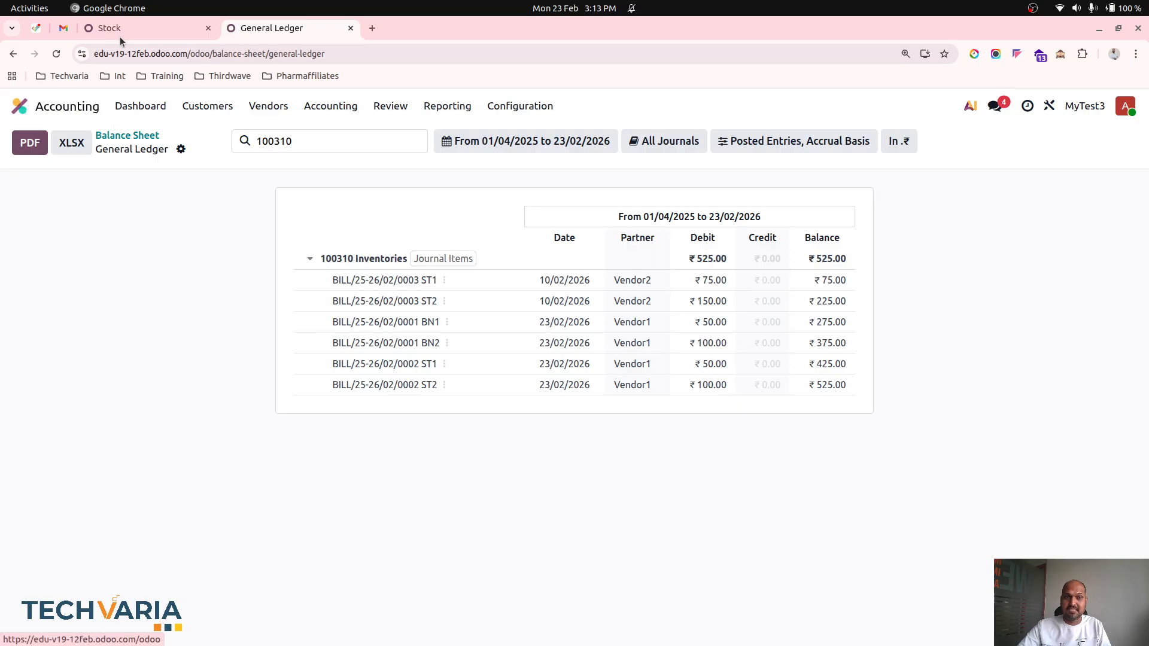
left_click(132, 26)
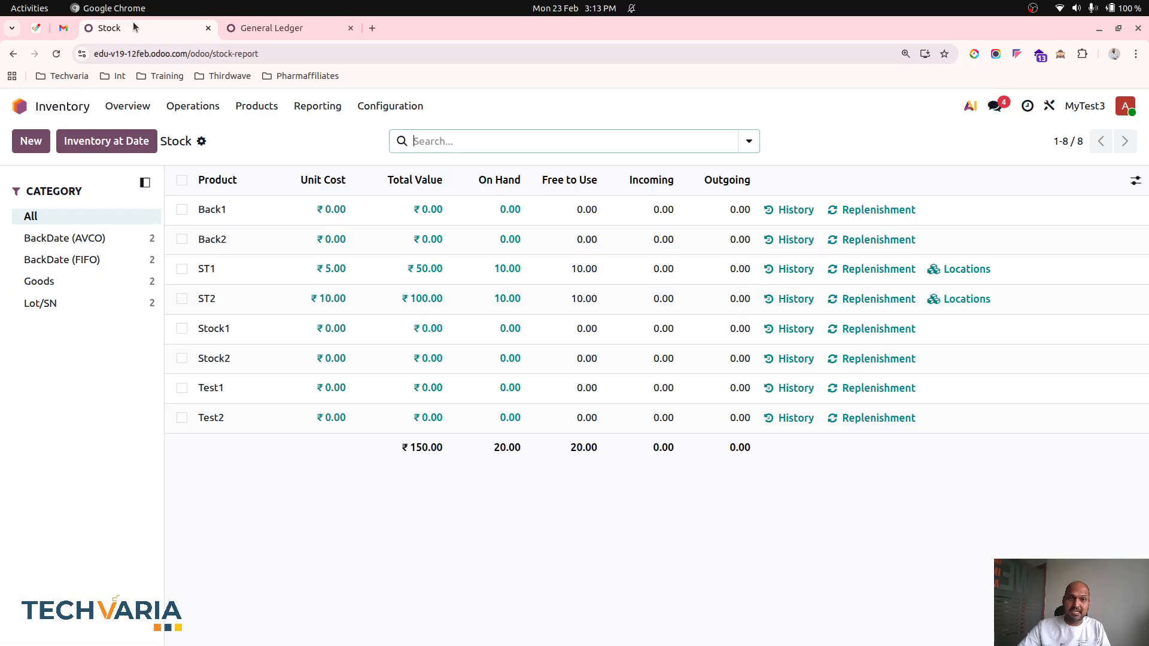
Open the list of products that belong to the BackDate (AVCO) category.
left_click(388, 107)
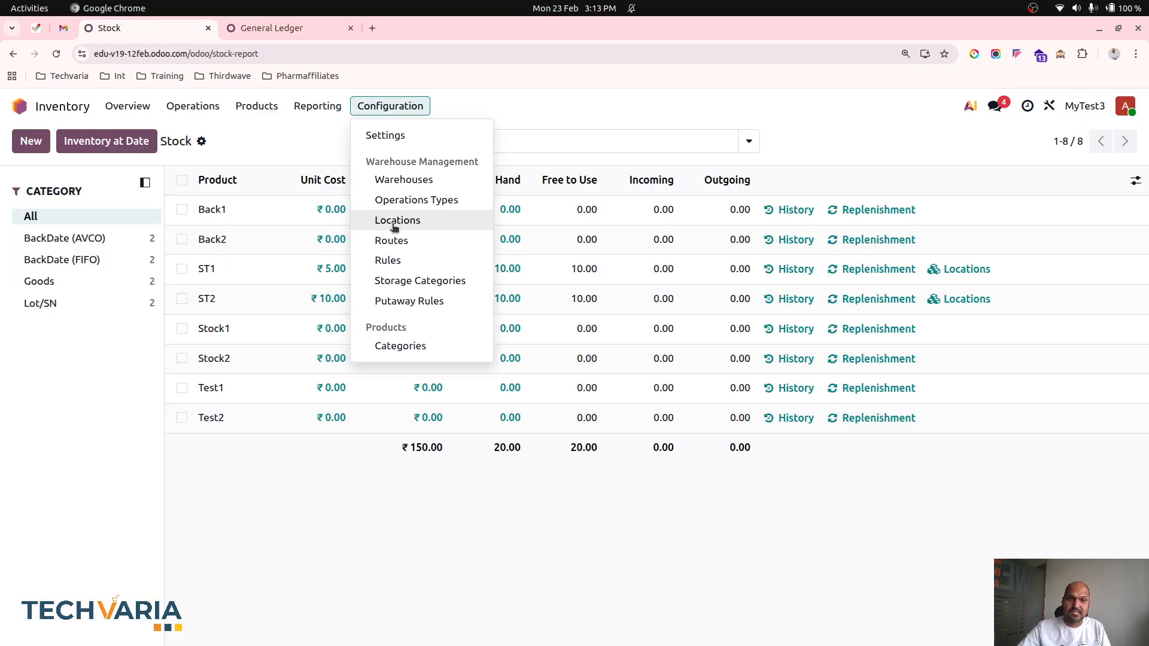
left_click(258, 133)
left_click(385, 106)
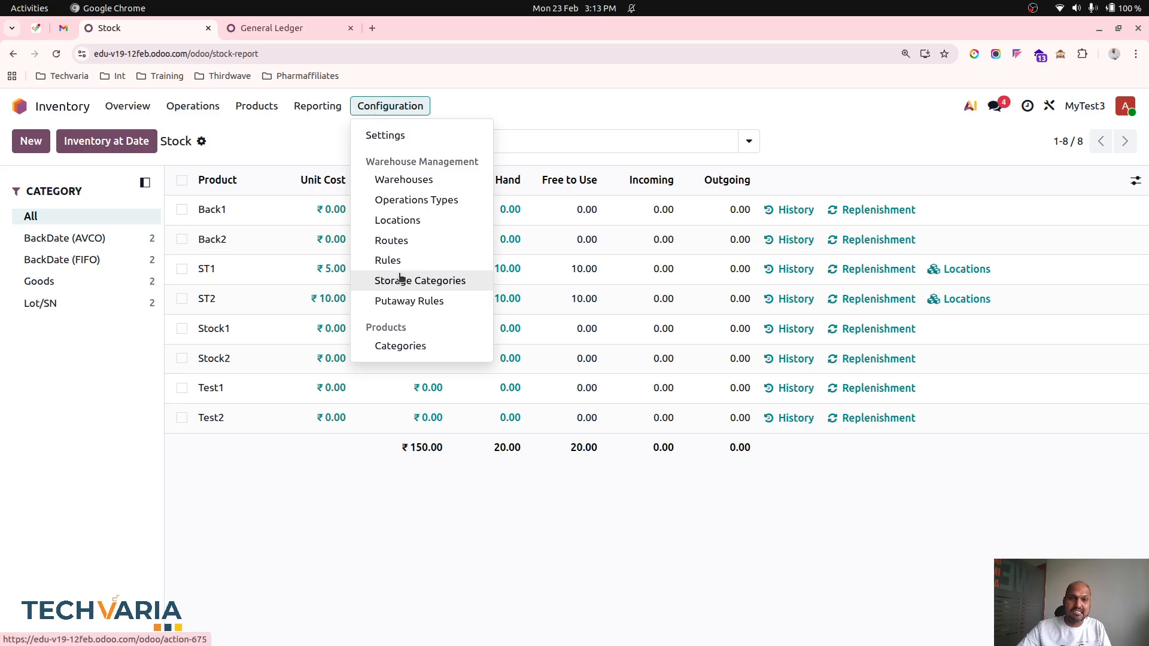
left_click(424, 349)
left_click(275, 212)
left_click(505, 142)
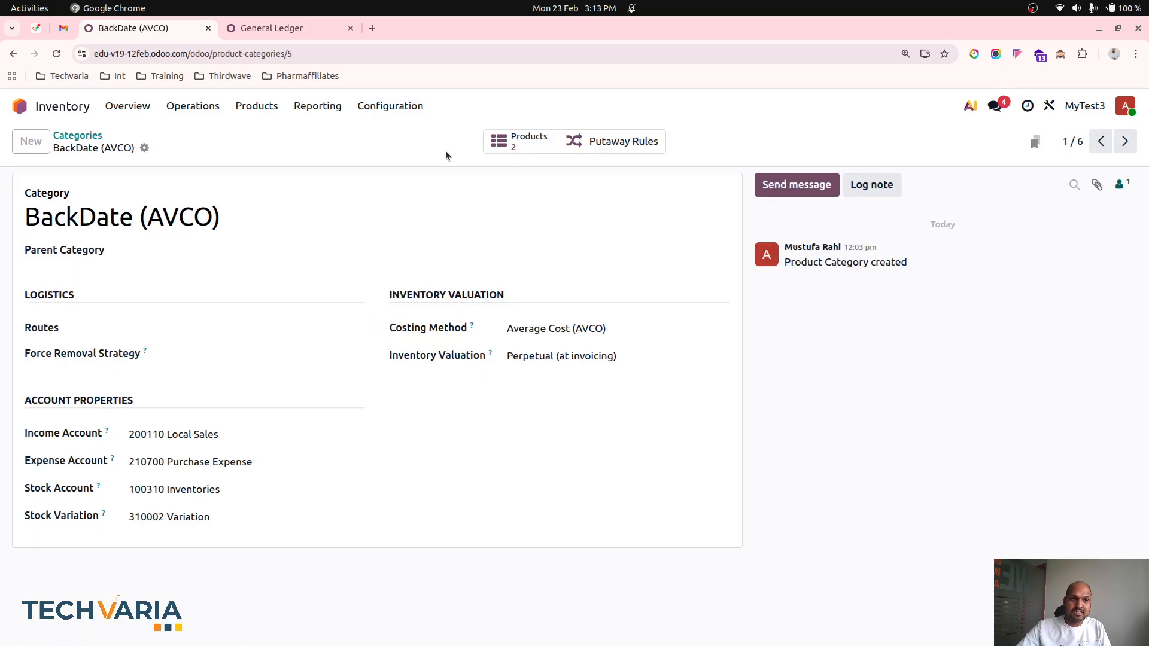
Create product ST3 in this category with inventory tracked by quantity and a cost of 10.00.
left_click(31, 141)
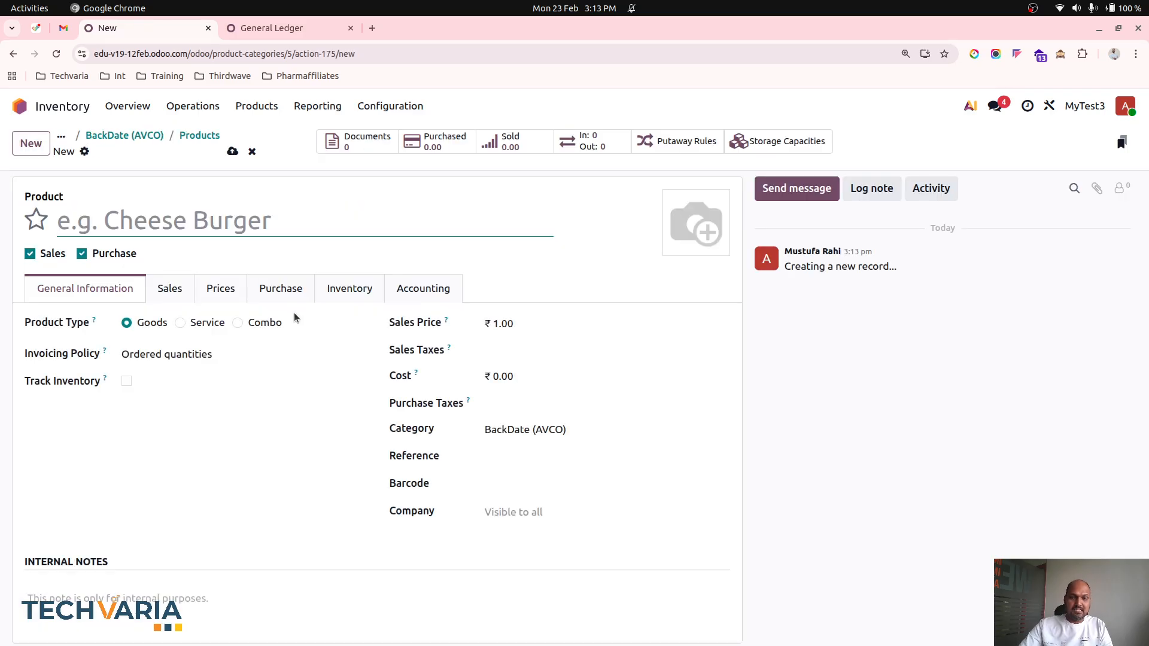
type("ST3")
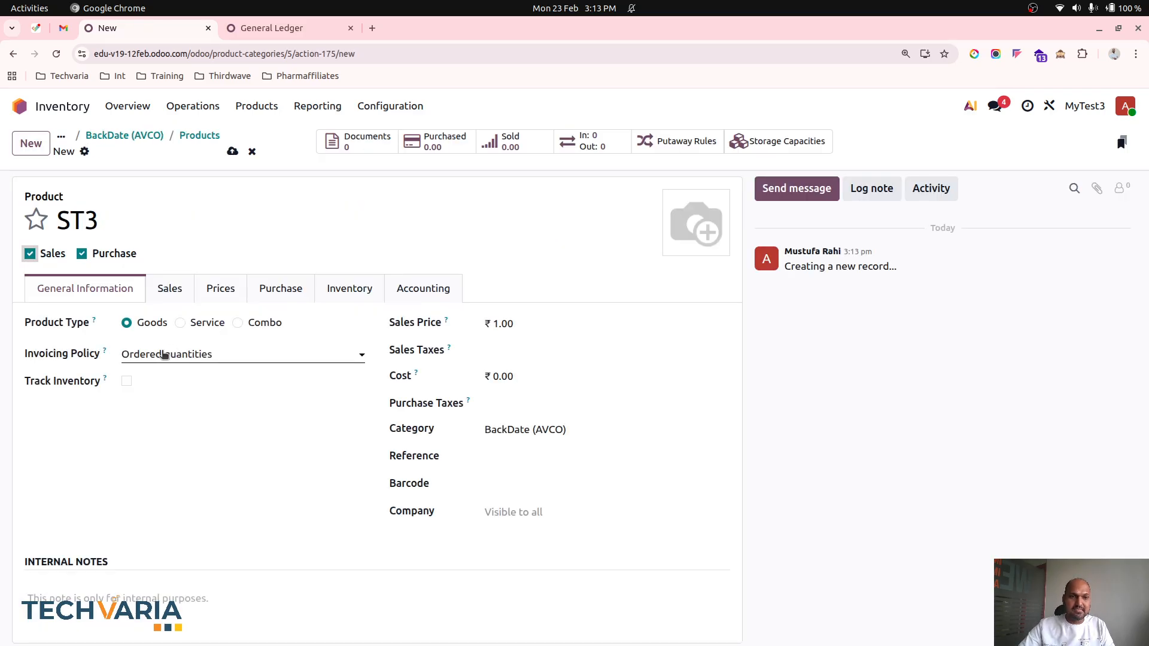
left_click(126, 381)
left_click(168, 152)
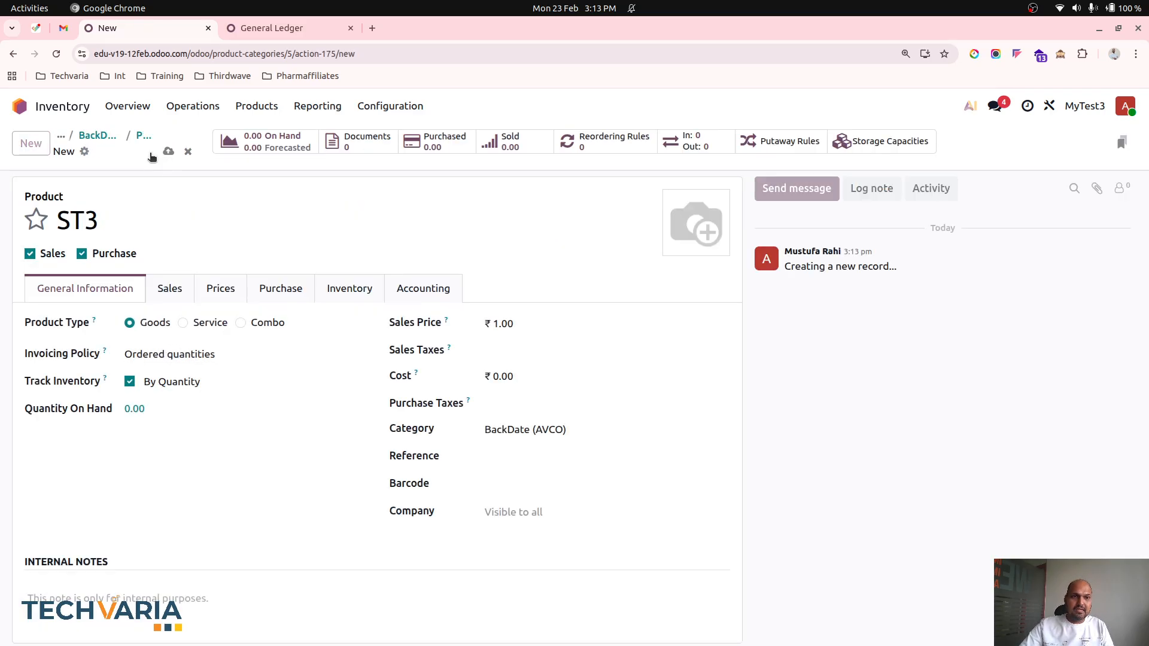
left_click(80, 152)
left_click(182, 152)
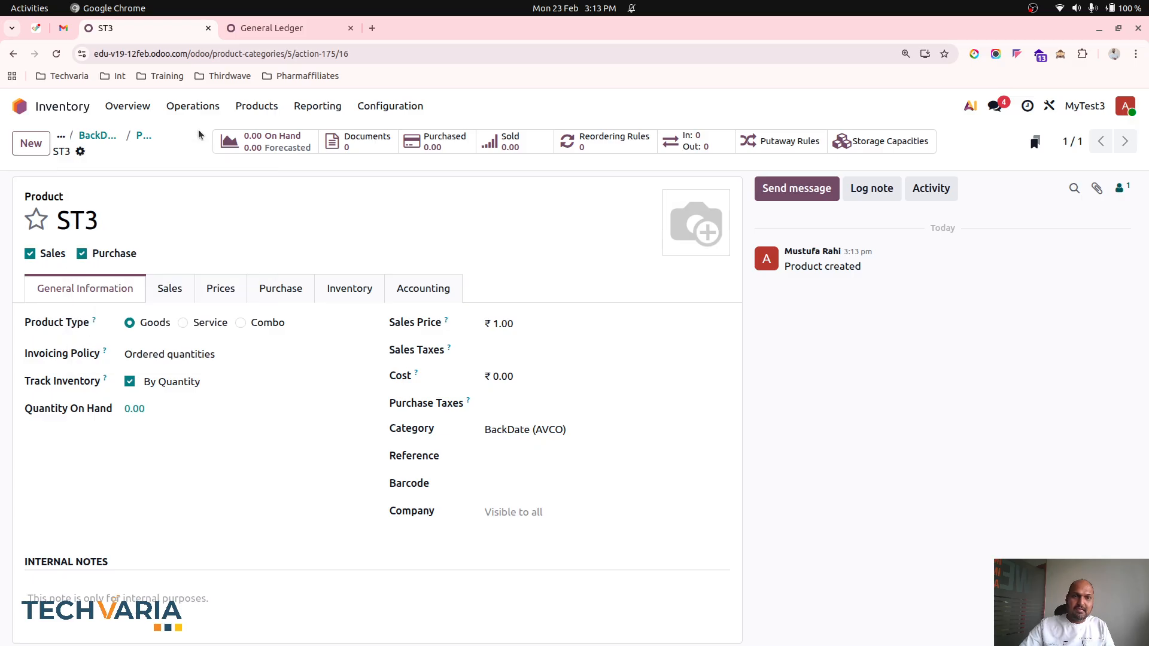
left_click(513, 375)
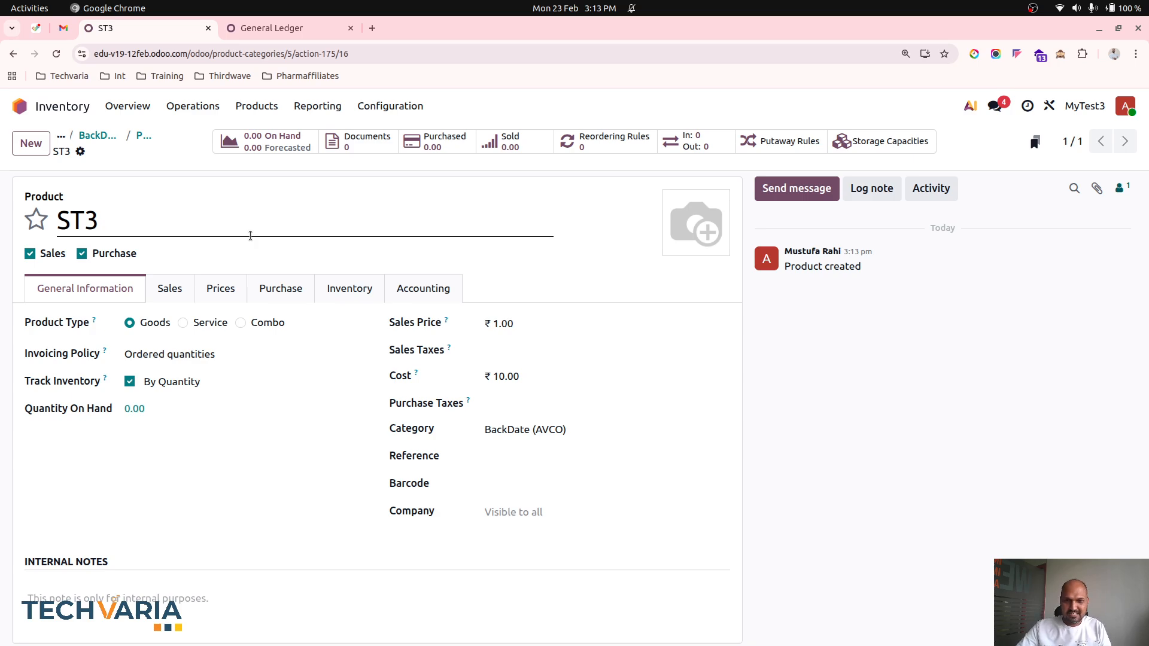
Switch to the Purchase app and start a new request for quotation for Vendor1.
left_click(20, 106)
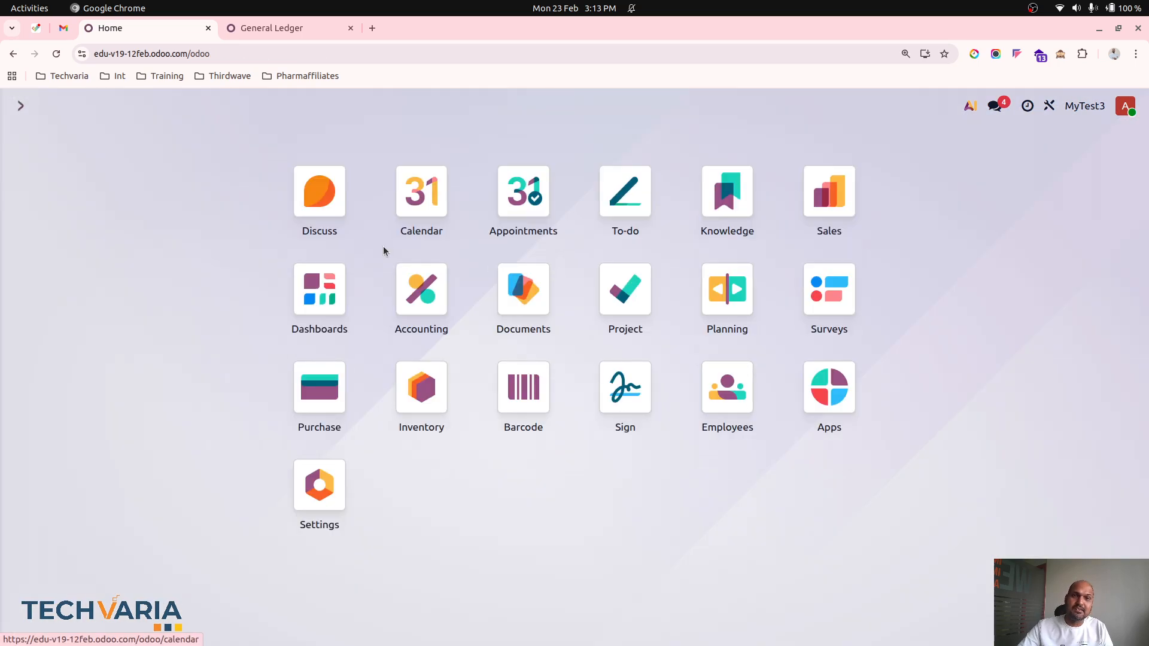
left_click(346, 397)
left_click(31, 141)
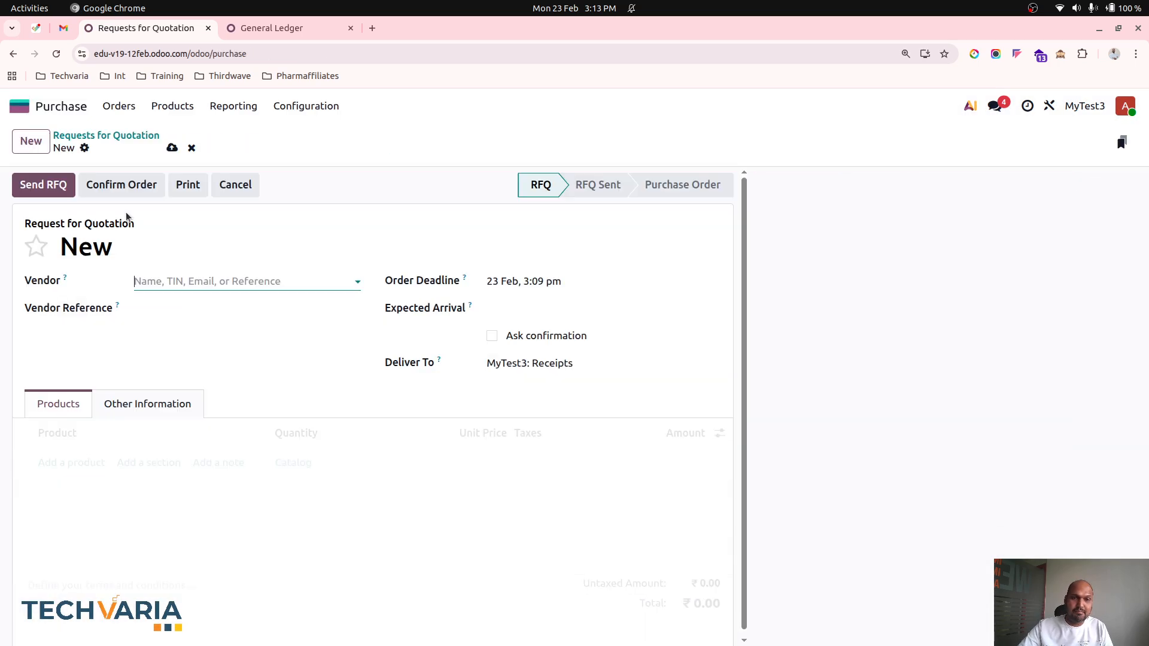
left_click(203, 283)
left_click(167, 305)
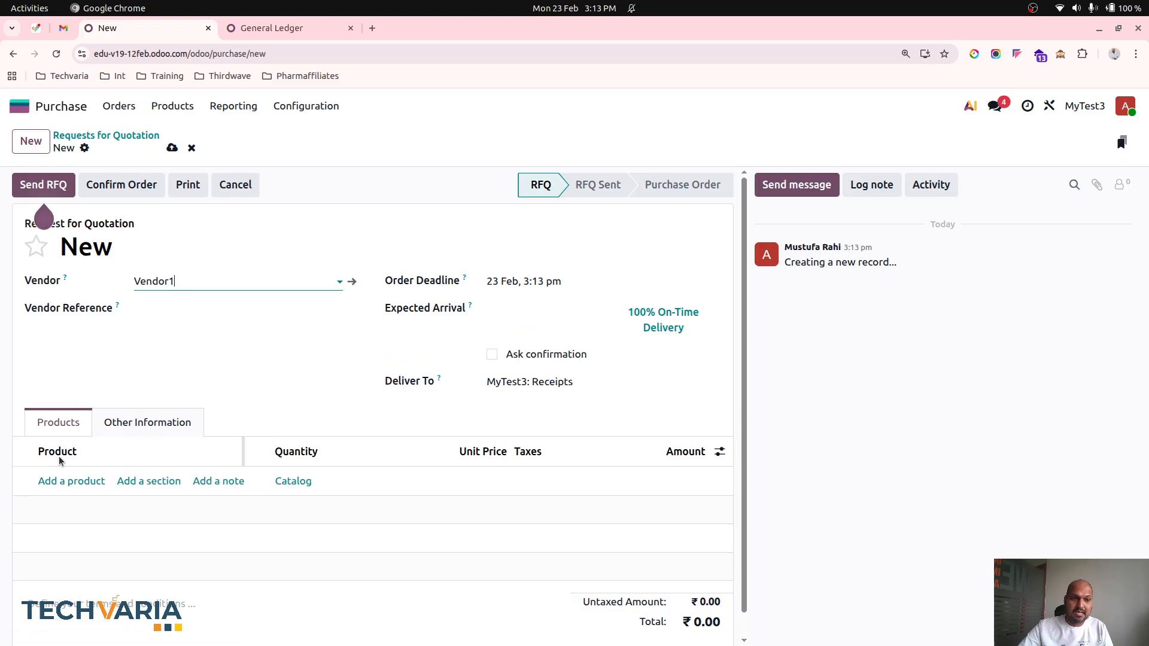
Add product ST3 with a quantity of 5 to the request for quotation and save it.
left_click(75, 483)
type("st")
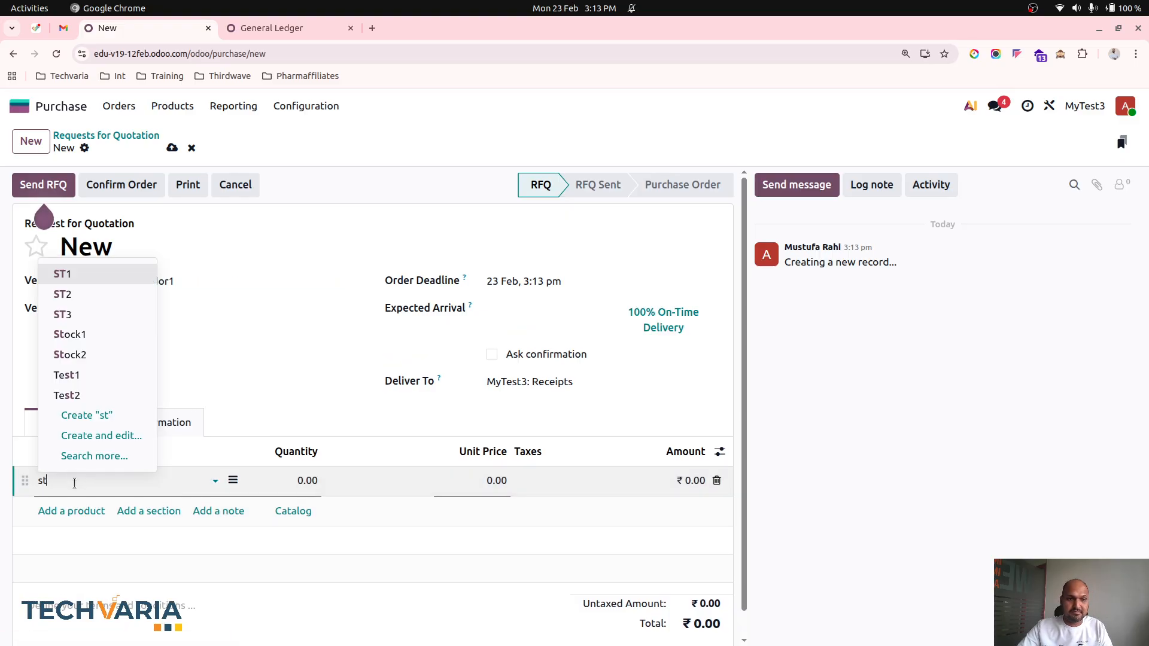
left_click(92, 314)
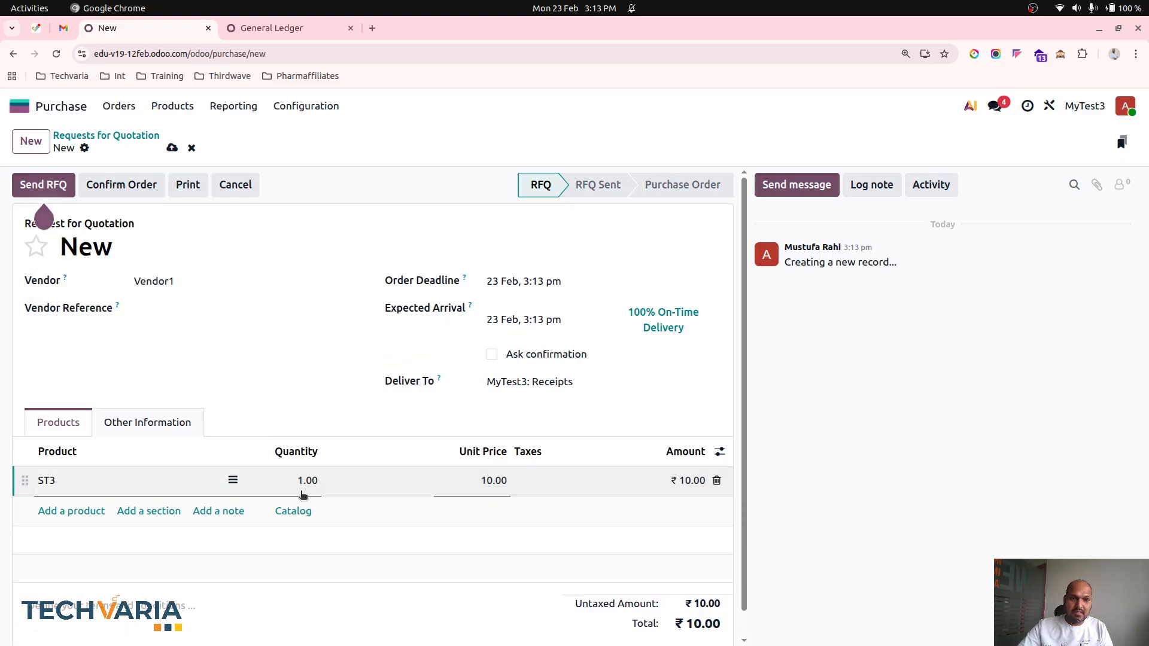
left_click(300, 482)
type("5")
key("Tab")
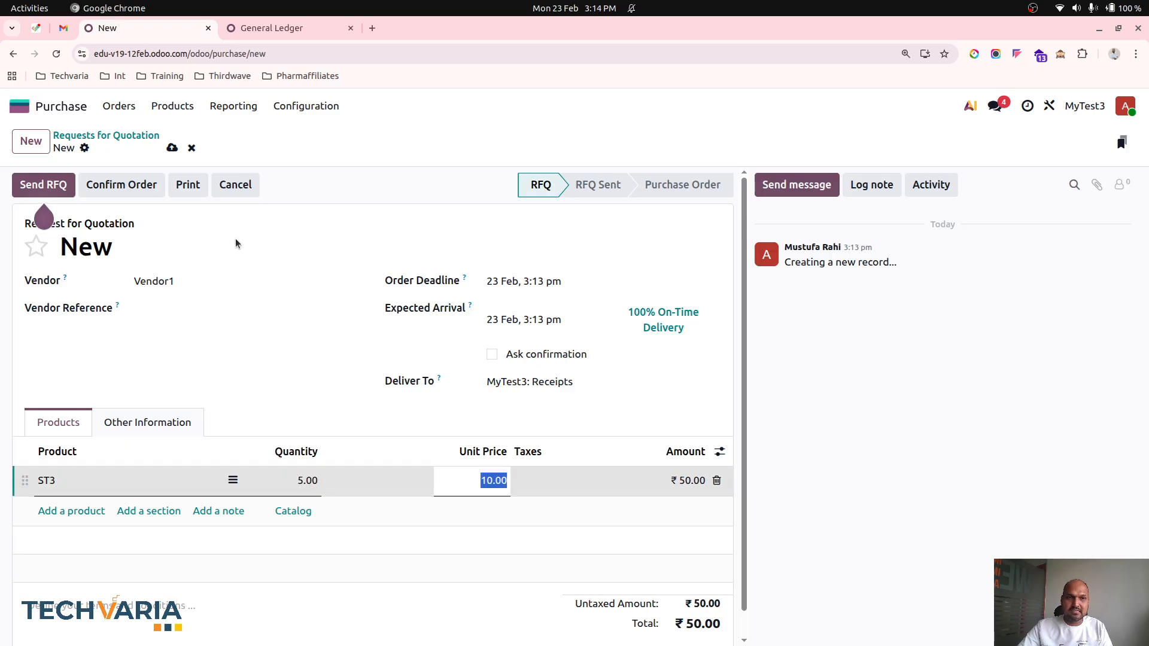
left_click(172, 146)
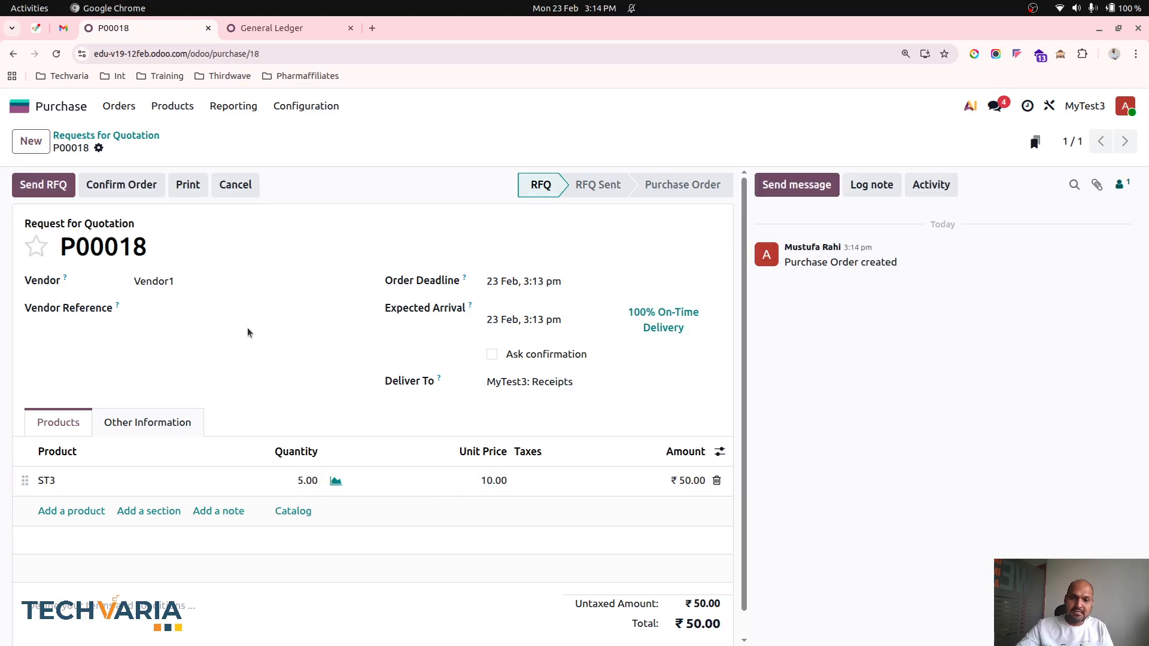
Confirm the ST3 purchase order and validate its receipt.
left_click(90, 186)
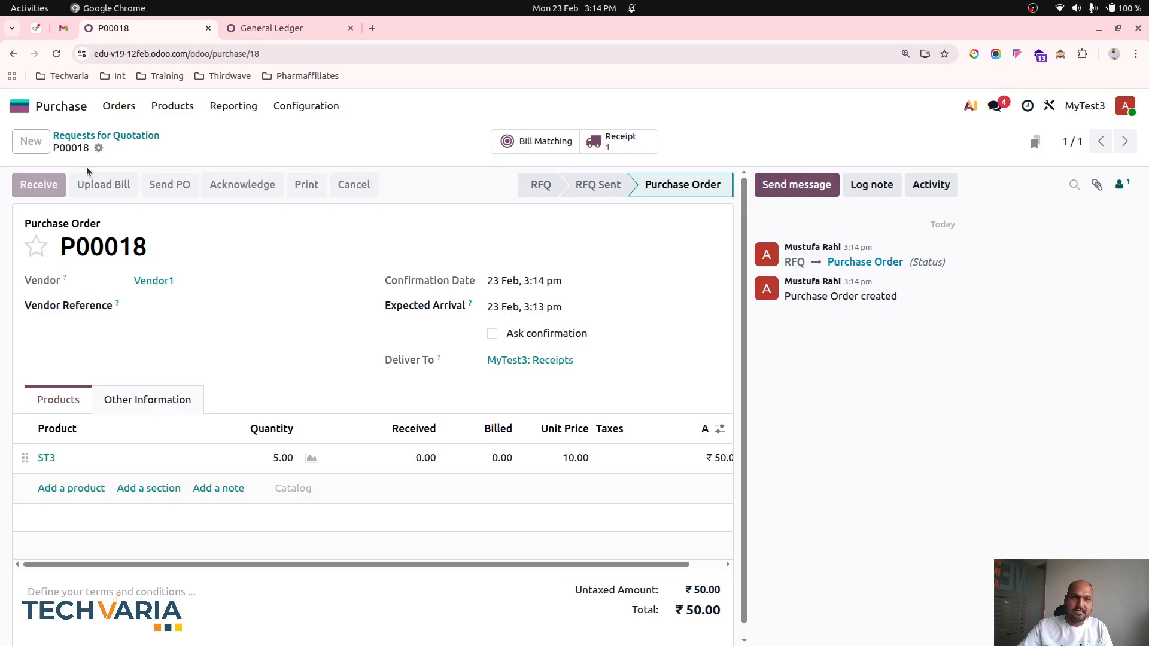
left_click(39, 184)
left_click(51, 185)
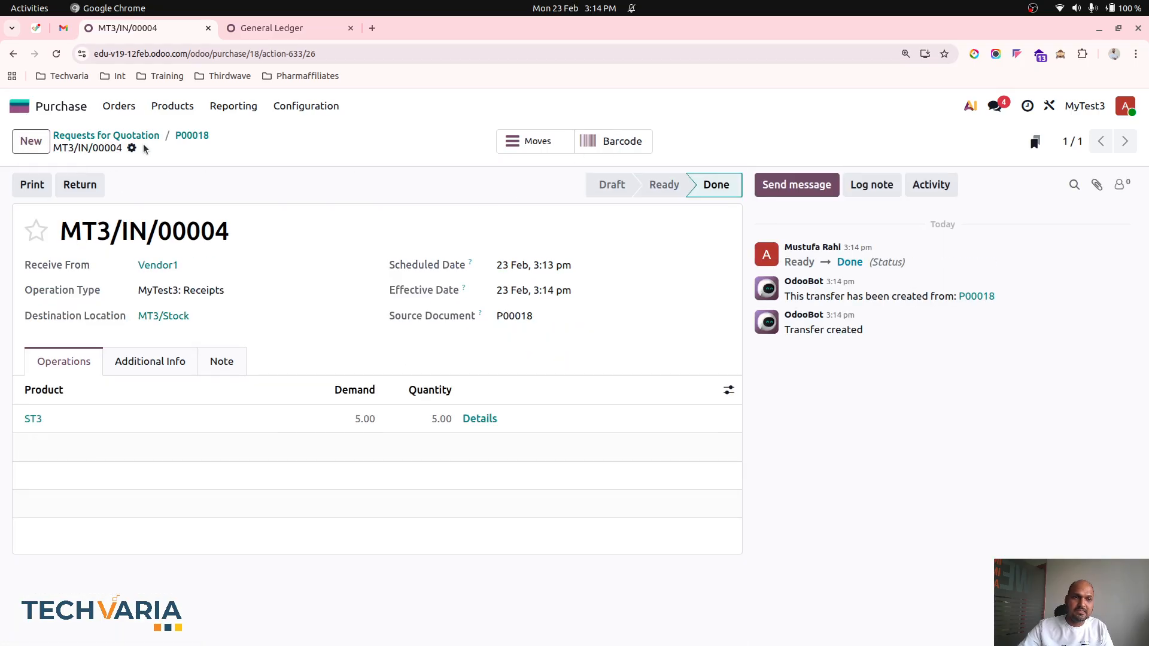
Examine the receipt linked to purchase order P00017.
left_click(191, 135)
left_click(102, 126)
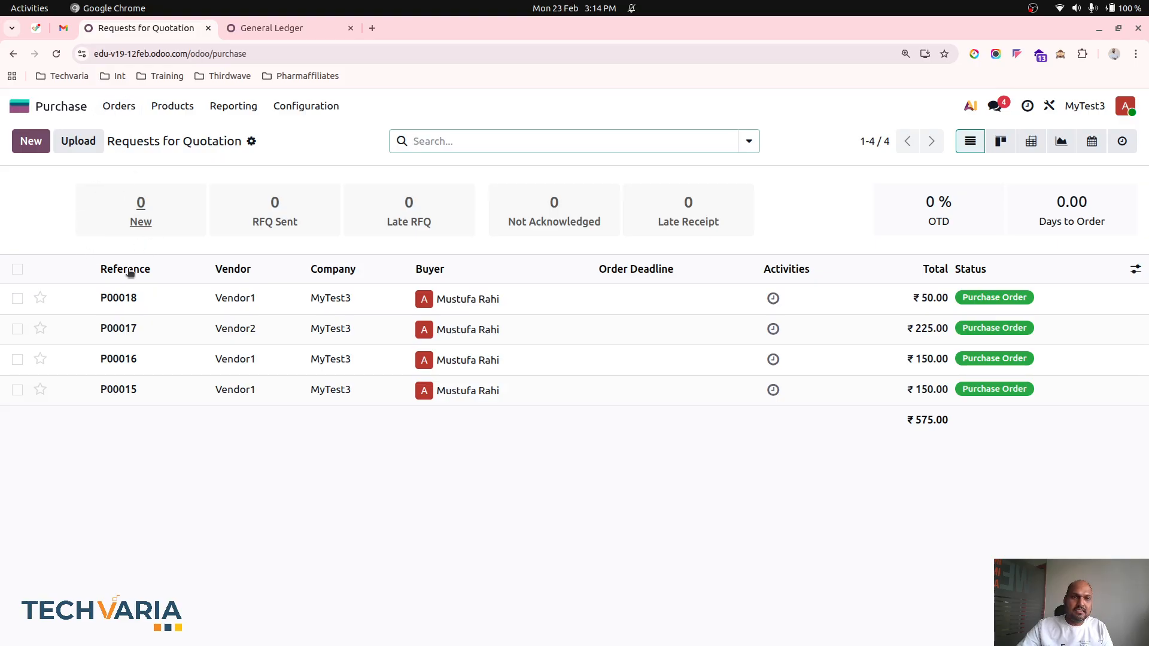
left_click(139, 330)
left_click(669, 141)
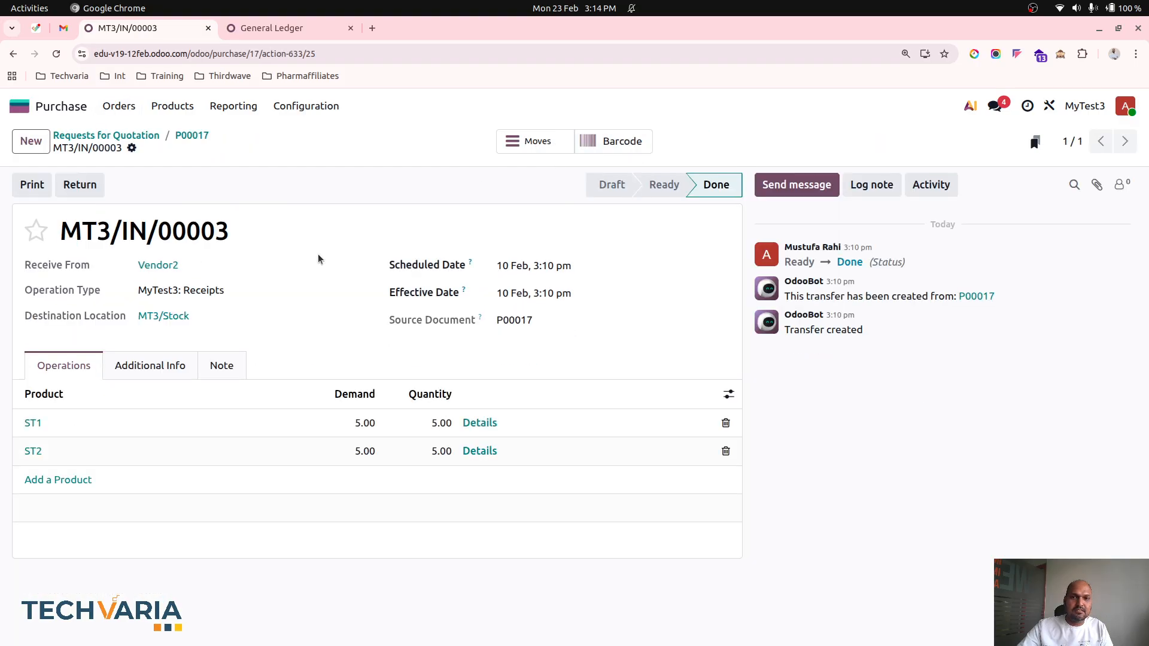
Create a vendor bill for P00018 from the purchase orders list.
left_click(19, 106)
left_click(323, 392)
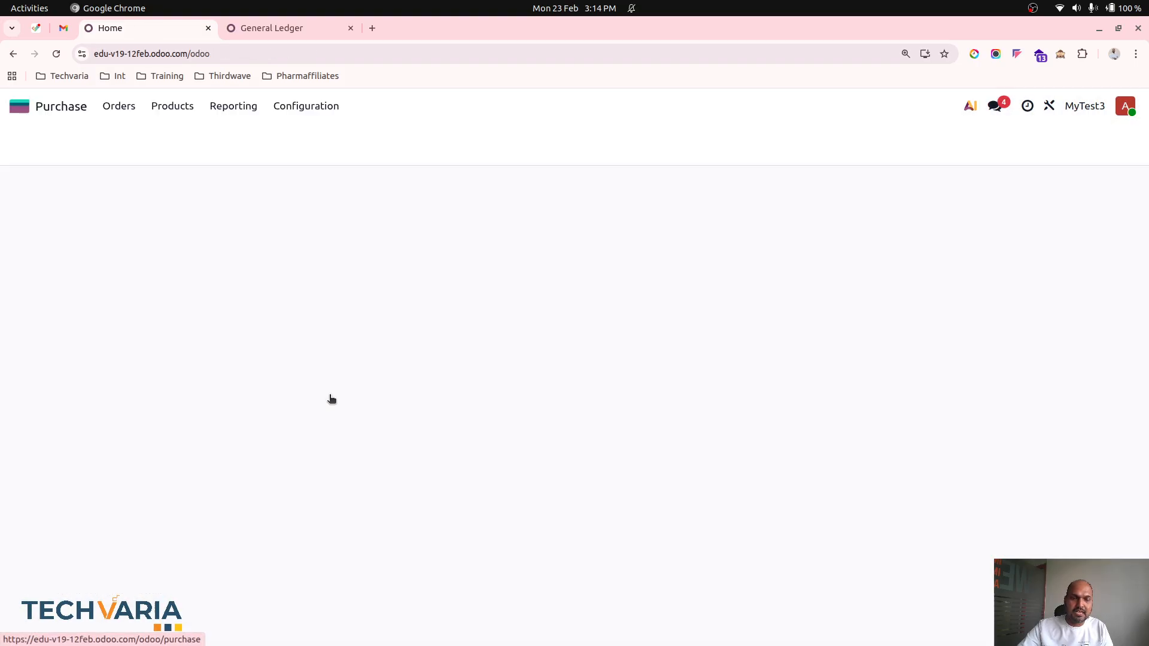
left_click(140, 106)
left_click(140, 151)
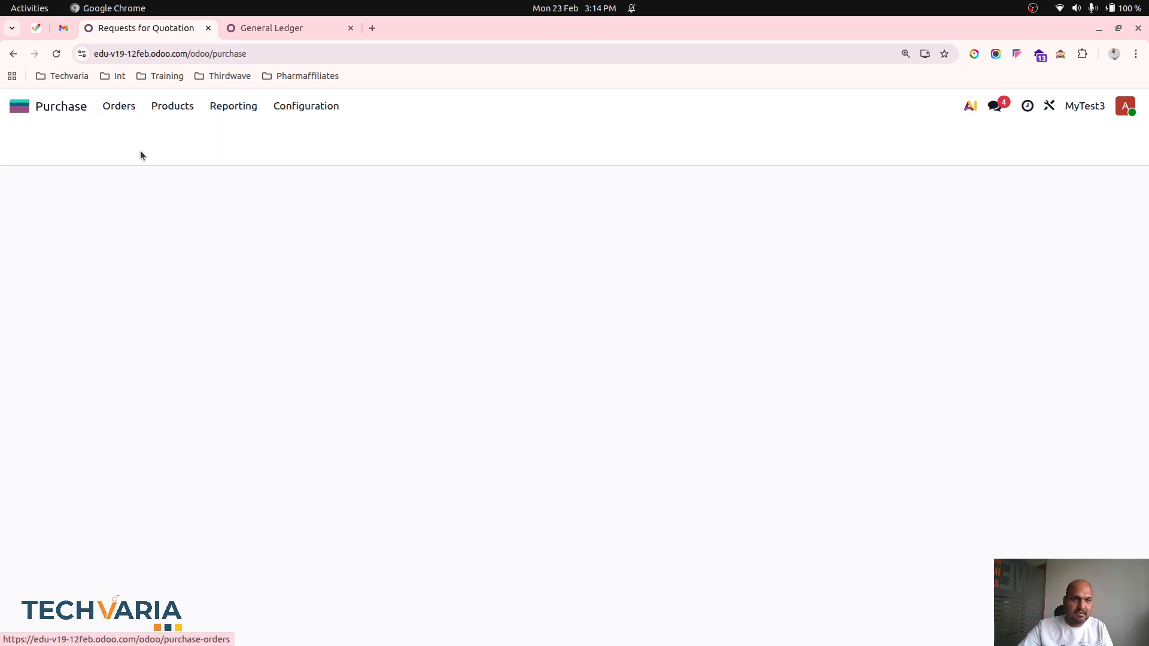
left_click(18, 209)
left_click(530, 141)
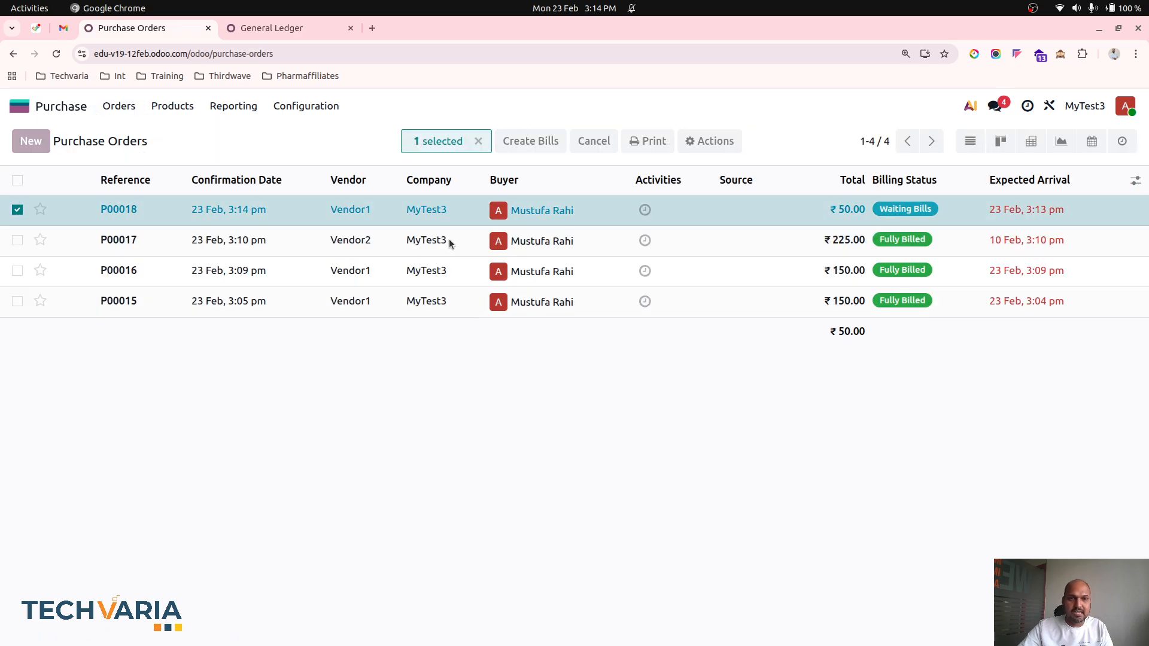
Set the bill date to 23 February 2026 and confirm the ST3 bill.
left_click(561, 285)
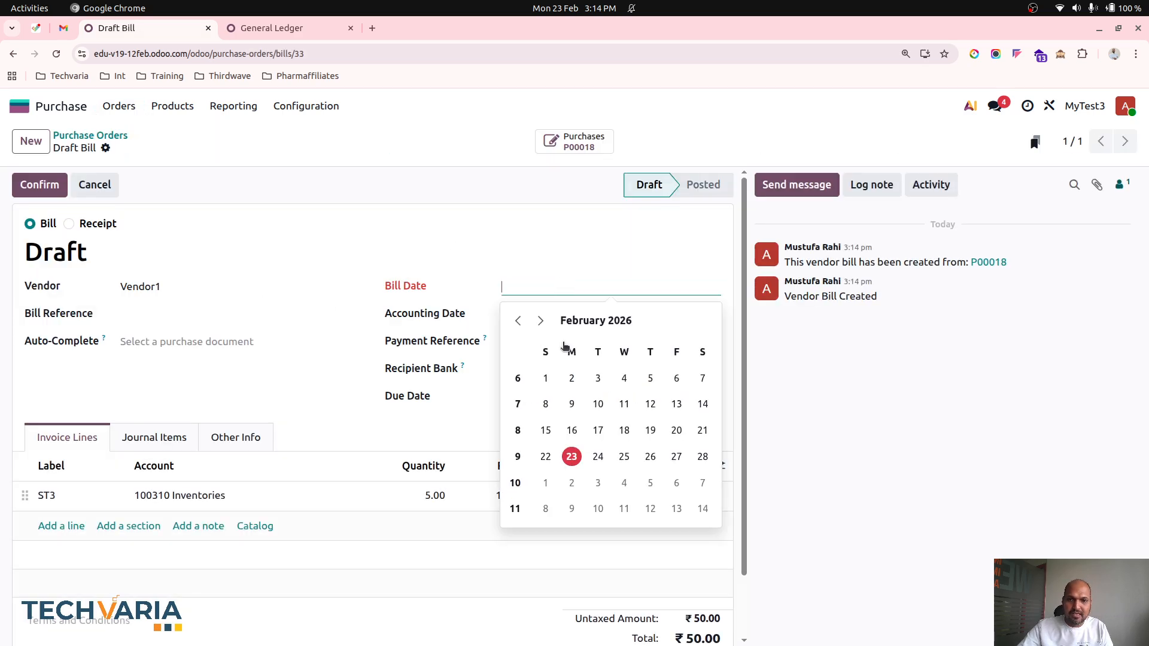
left_click(570, 454)
left_click(54, 185)
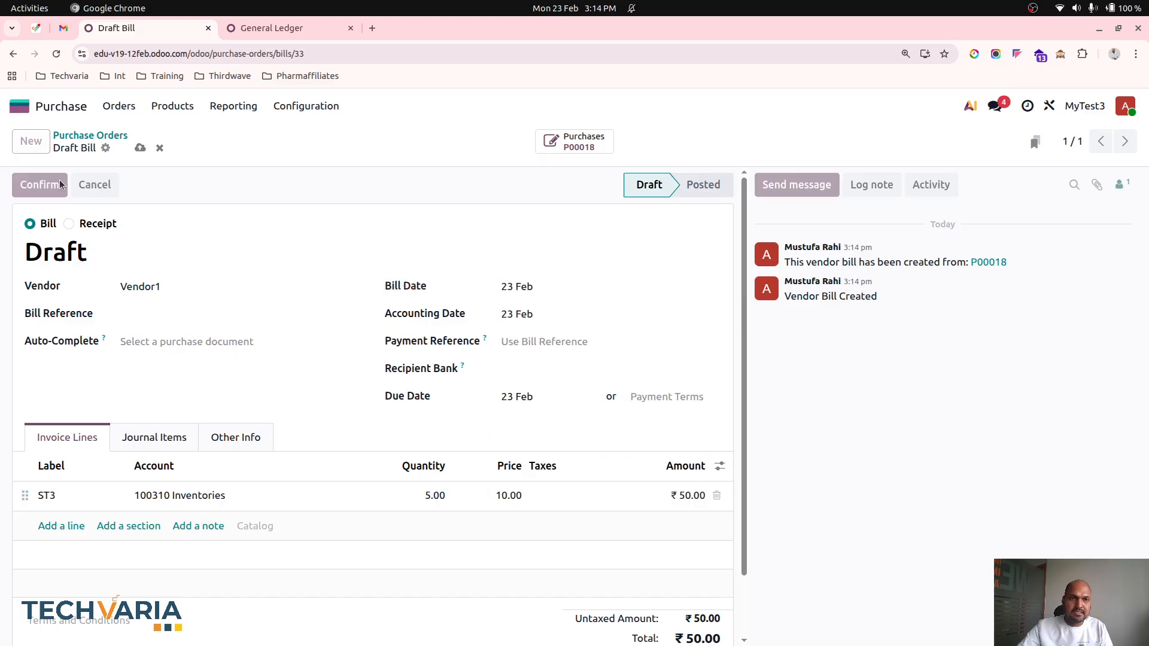
Check the ST3 bill's entry in the 100310 Inventories ledger and return to the bill.
left_click(272, 28)
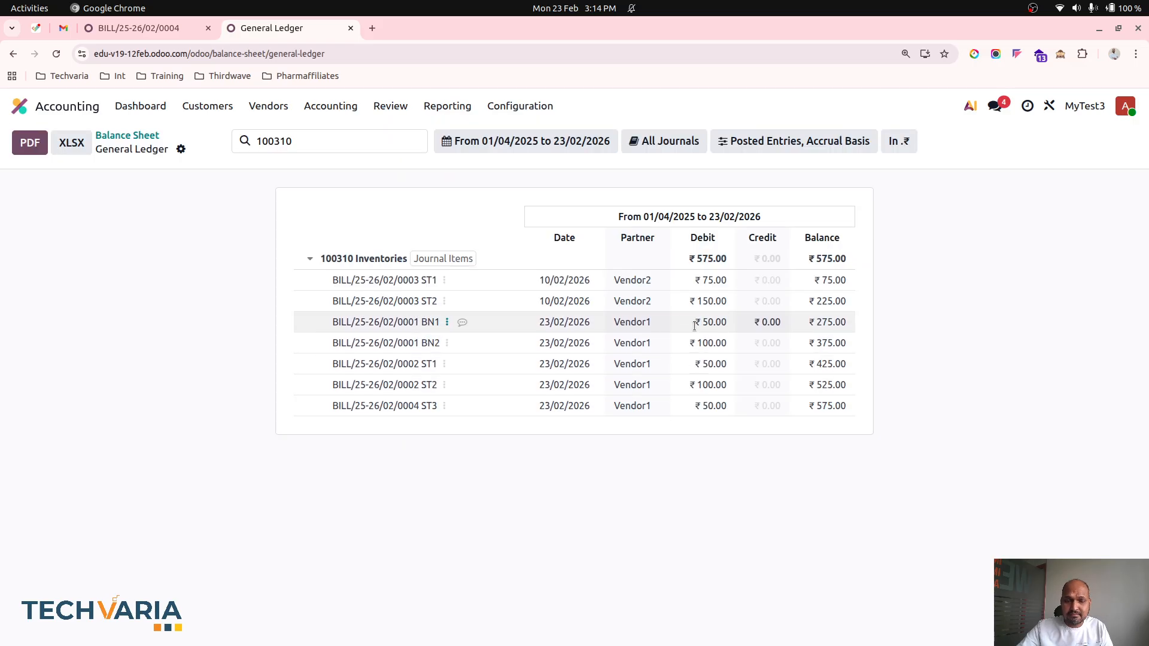
left_click(146, 28)
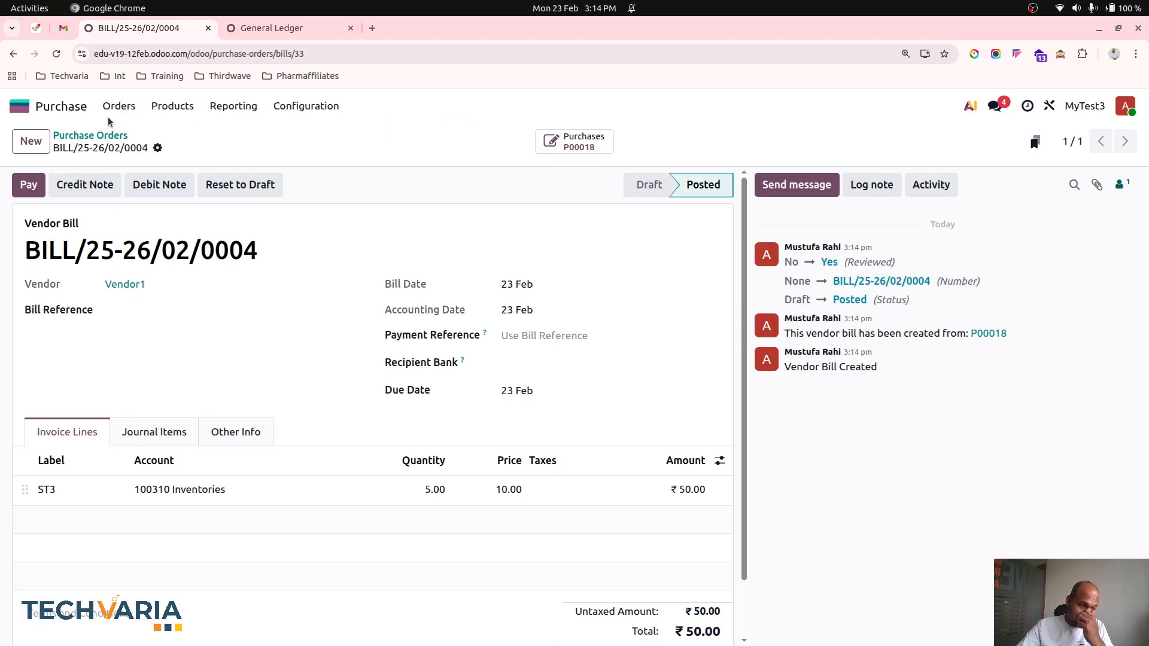
left_click(158, 148)
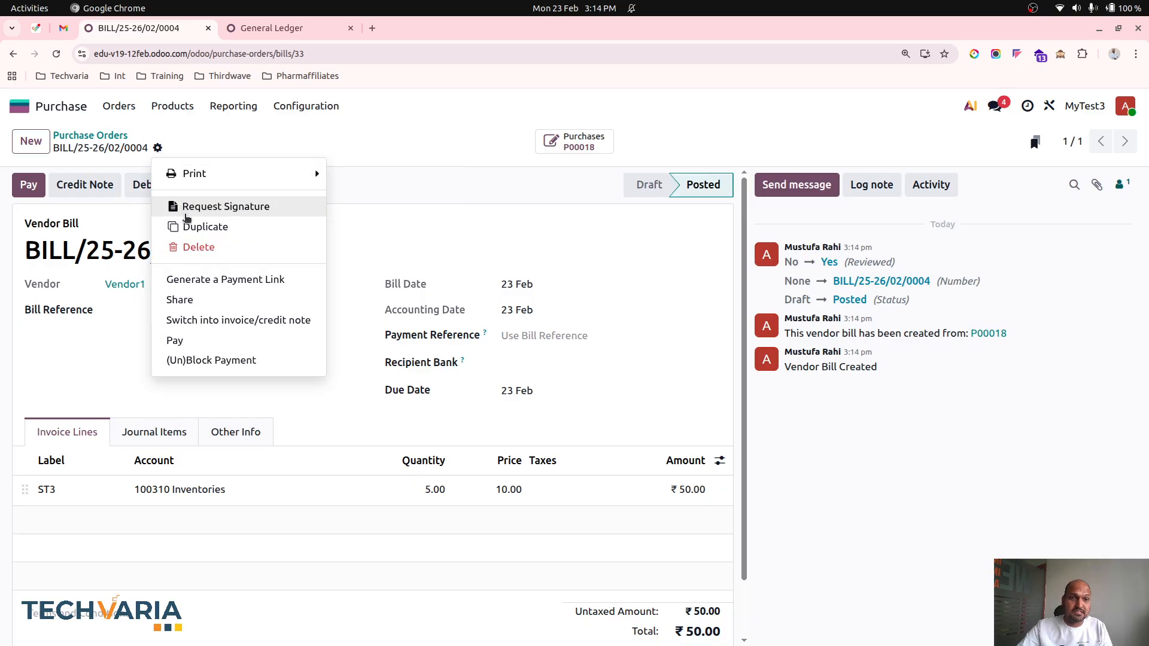
left_click(192, 227)
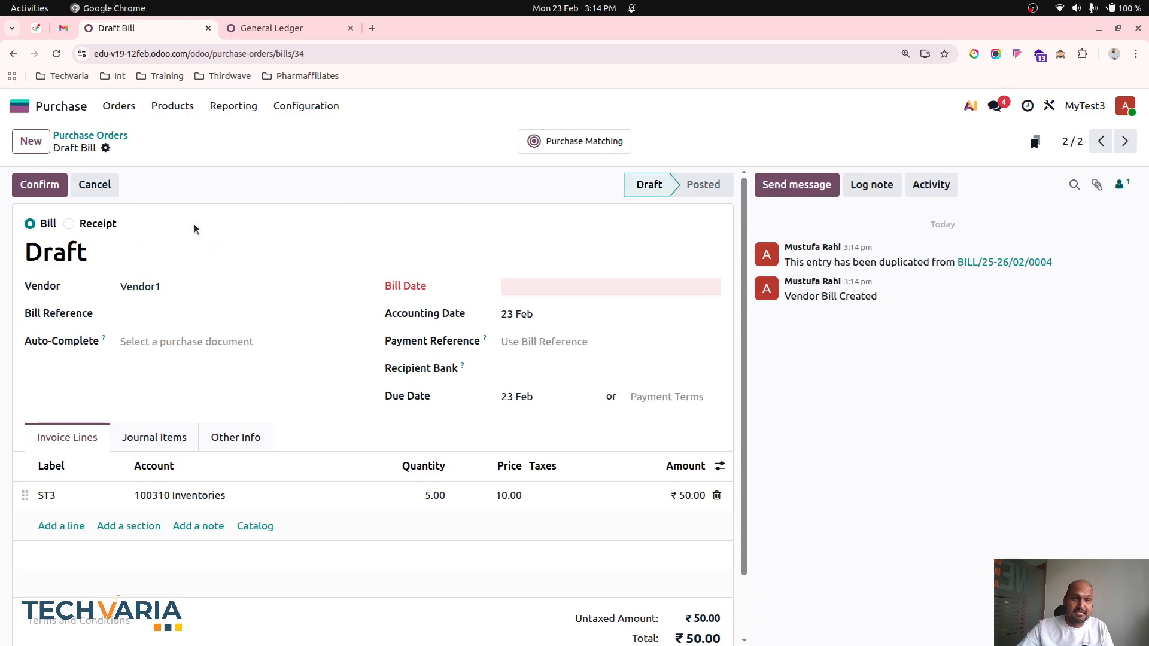
left_click(511, 287)
left_click(595, 405)
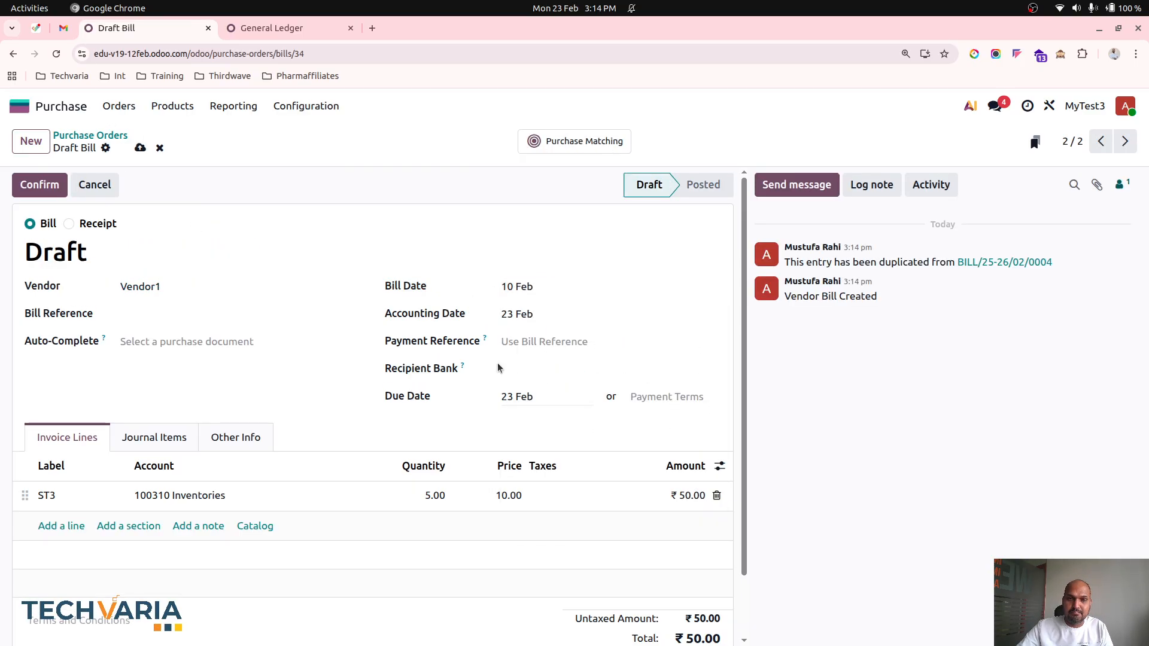
left_click(159, 148)
left_click(94, 135)
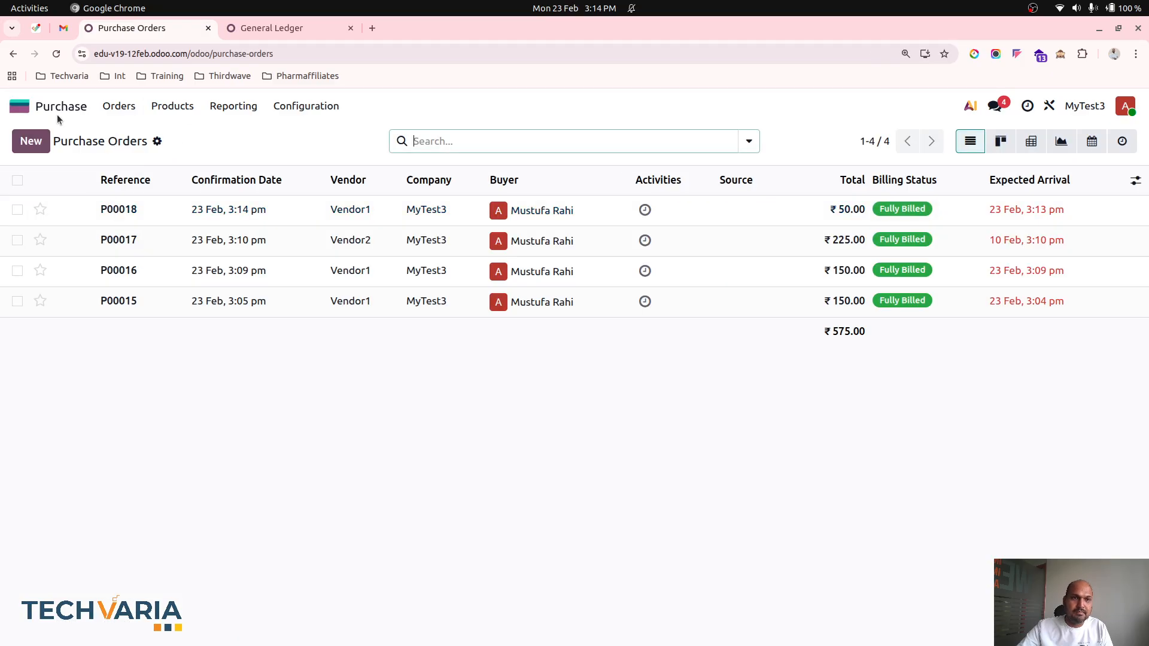
Sort the purchase orders by descending reference and duplicate purchase order P00018.
left_click(146, 191)
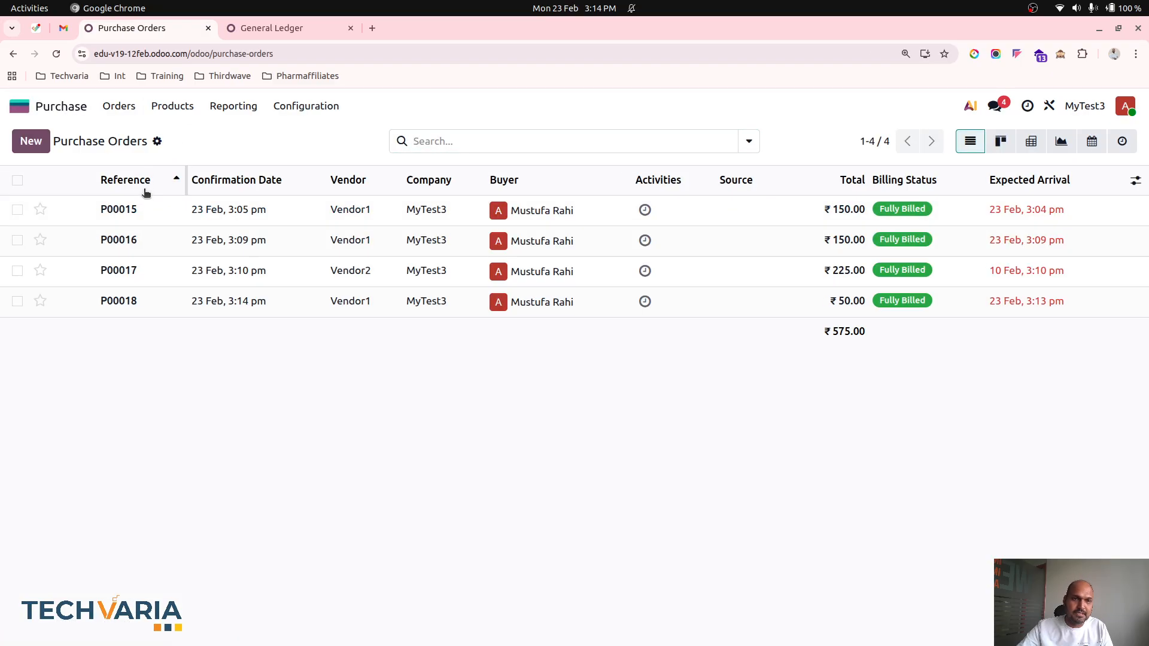
left_click(145, 191)
left_click(146, 210)
left_click(98, 148)
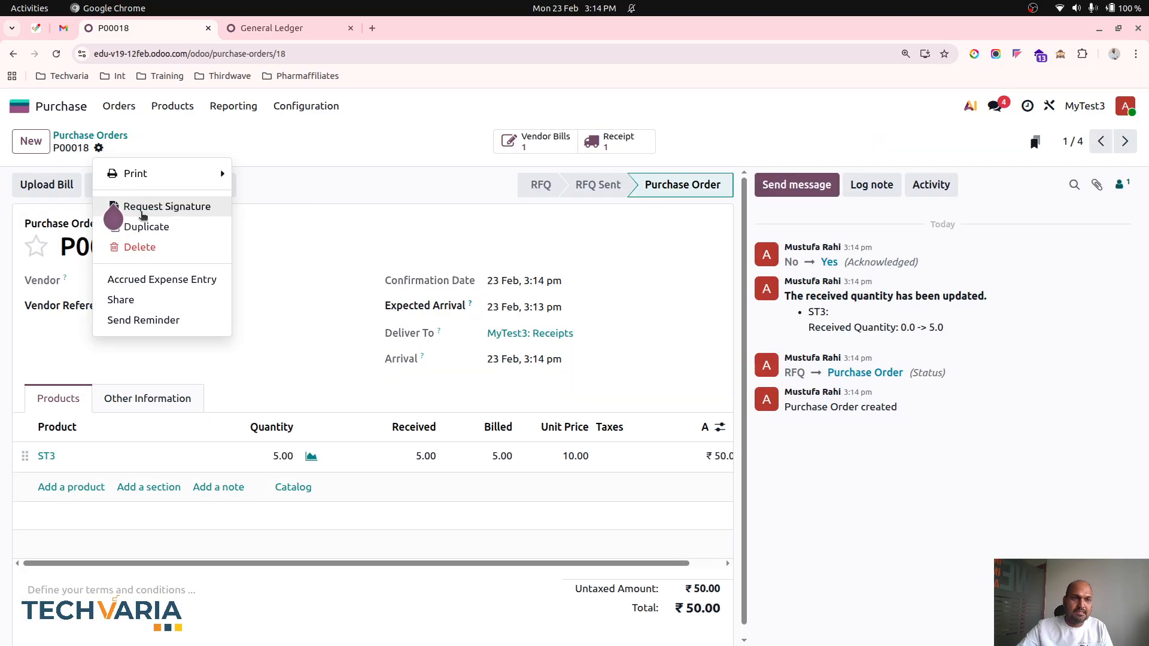
left_click(143, 225)
Set the duplicated order's deadline and expected arrival to 10 February 2026.
left_click(592, 282)
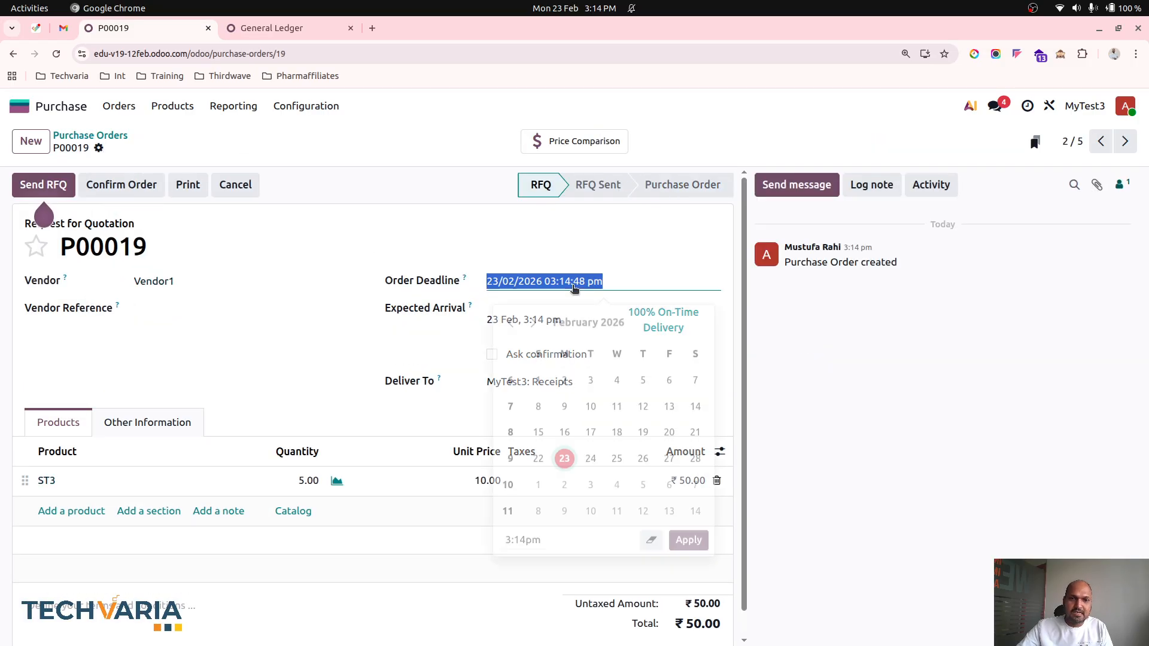
left_click(484, 316)
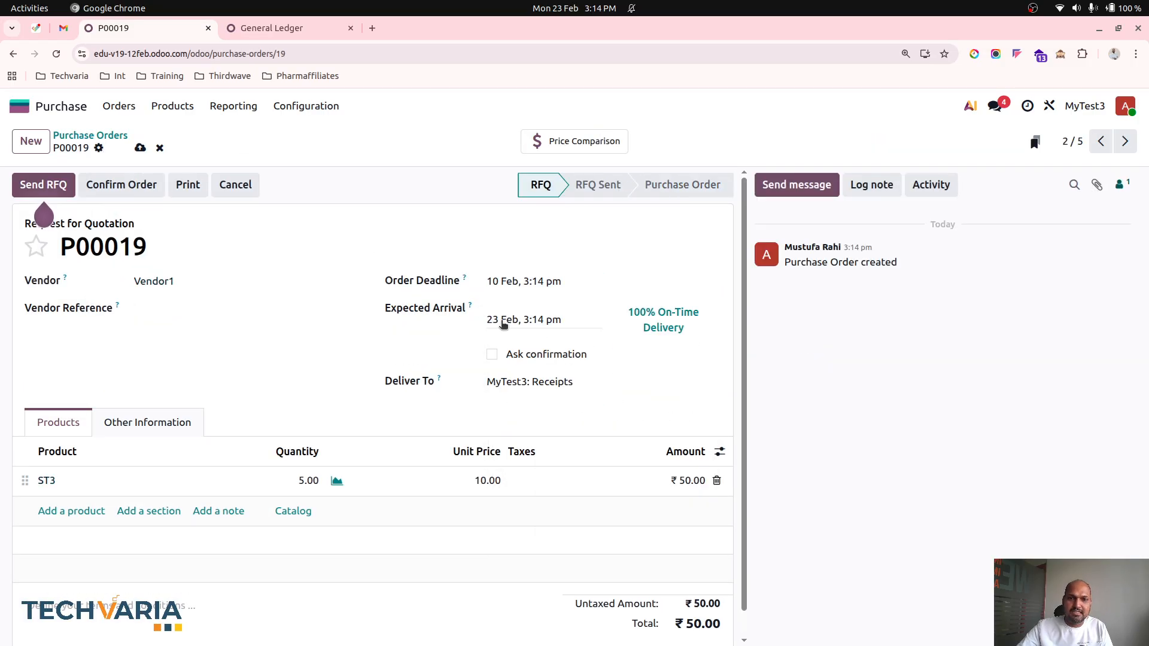
left_click(530, 438)
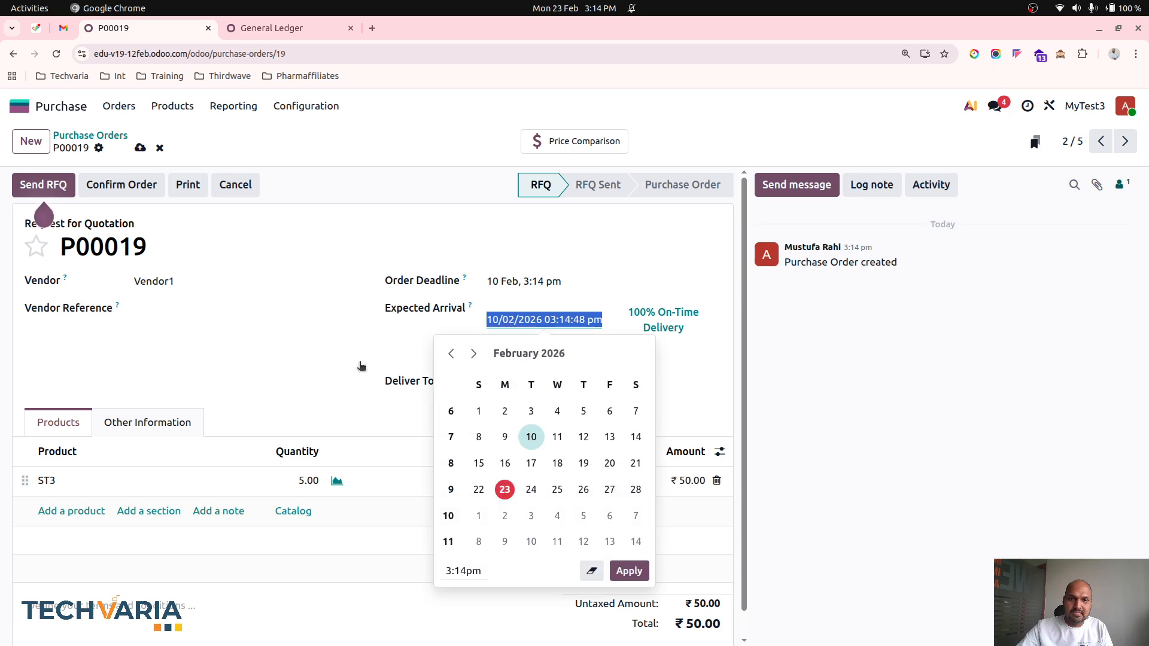
left_click(348, 362)
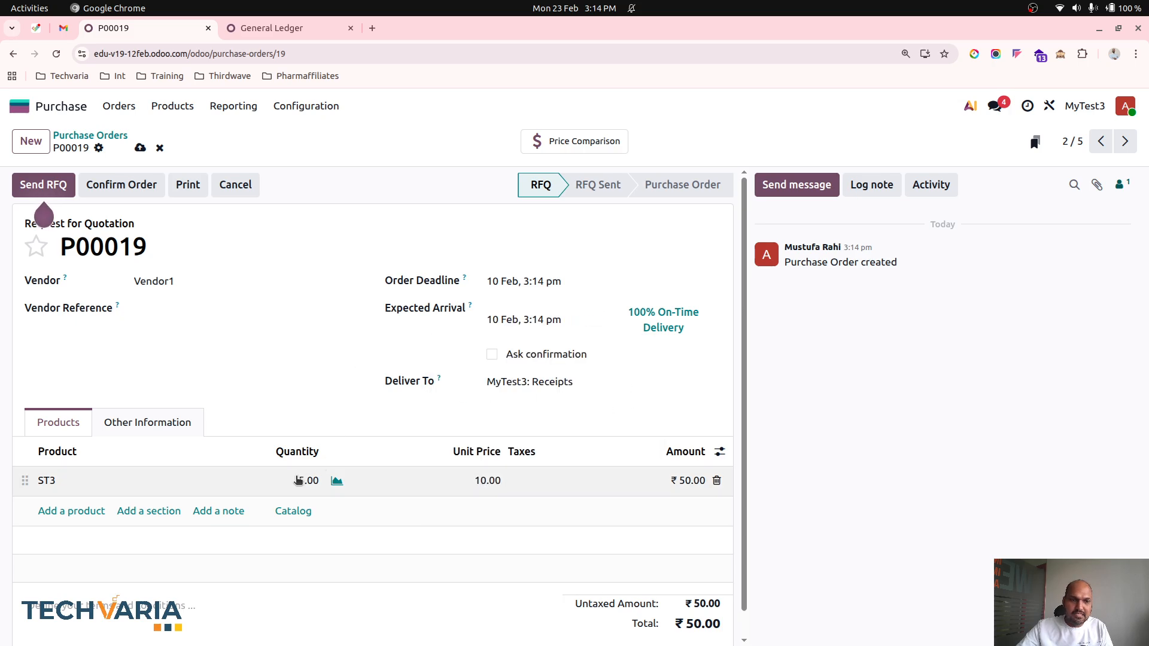
Set the ST3 line's unit price to 15.00 and save the request for quotation.
left_click(462, 486)
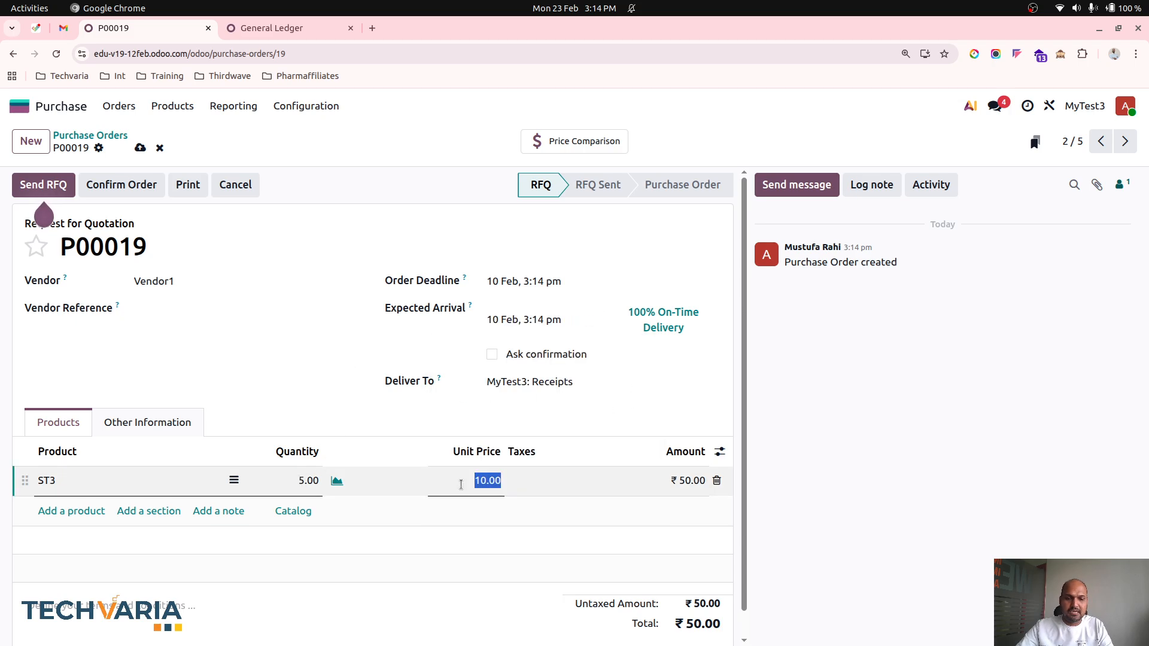
left_click(387, 412)
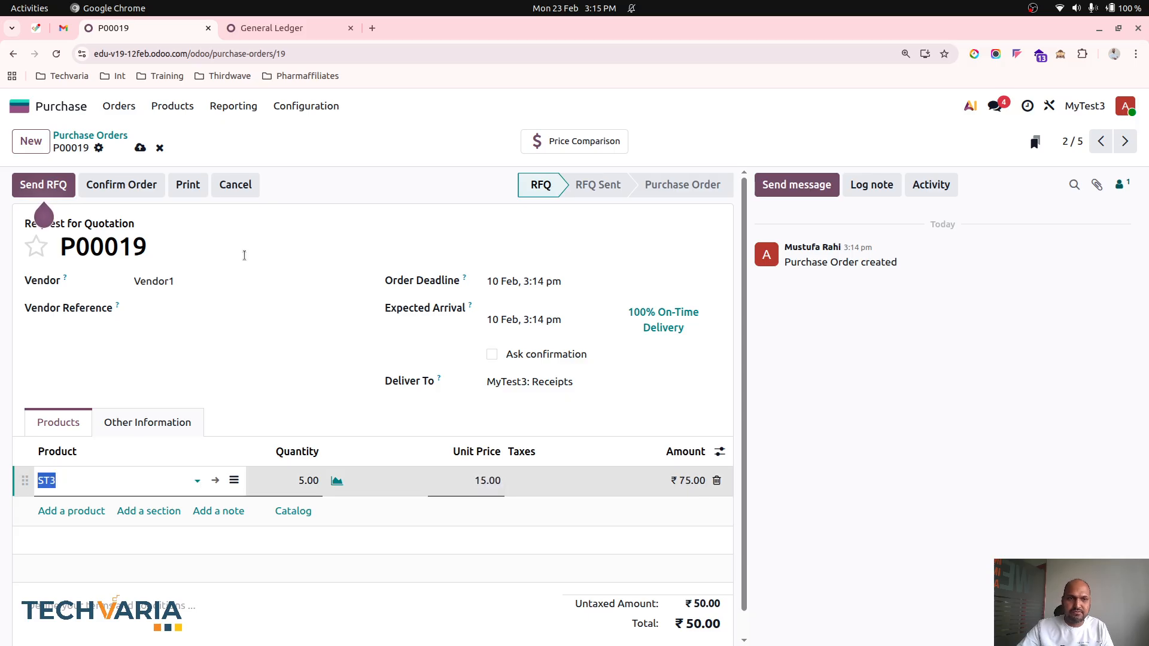
left_click(141, 147)
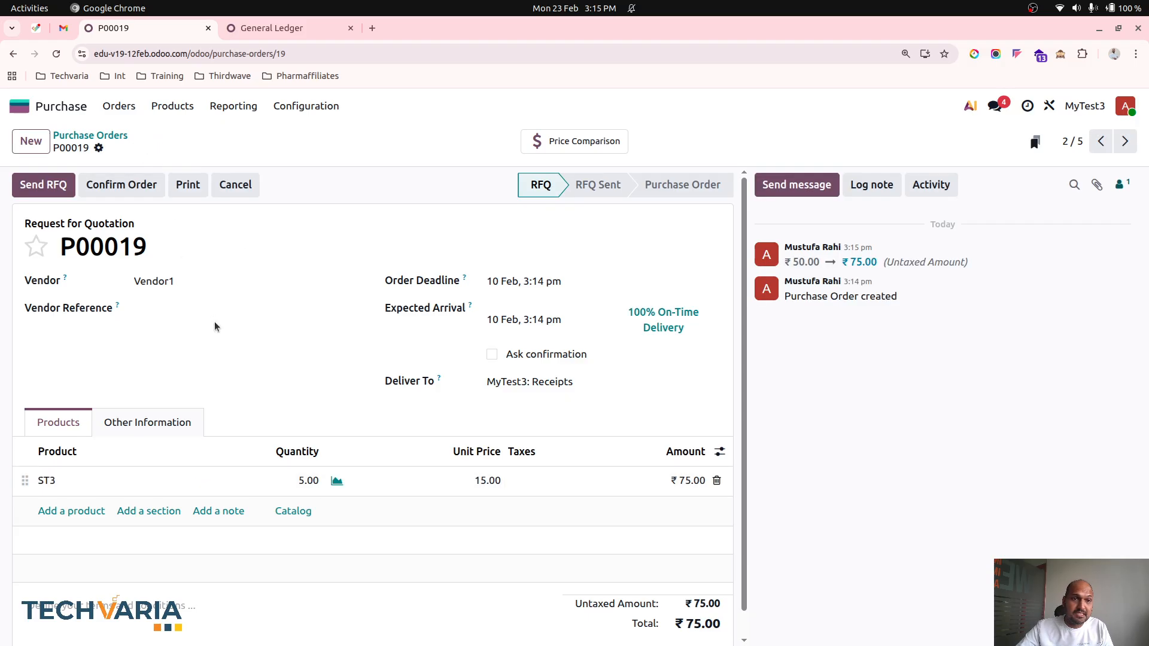
Confirm purchase order P00019 and validate its receipt for 5 units of ST3.
left_click(133, 190)
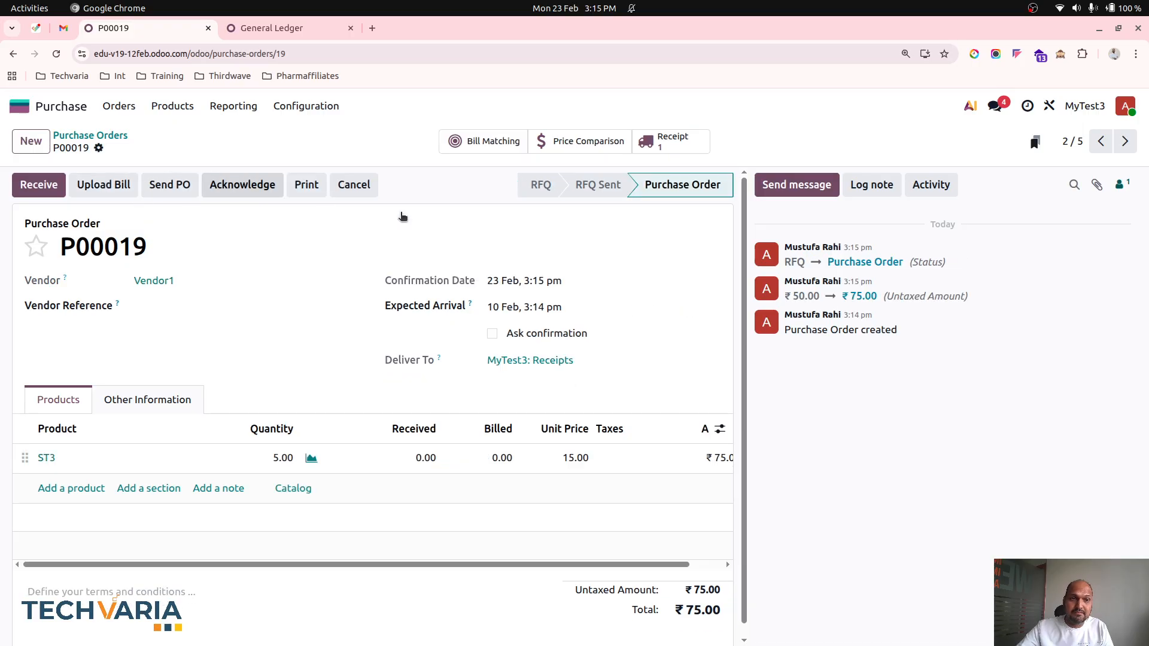
left_click(645, 144)
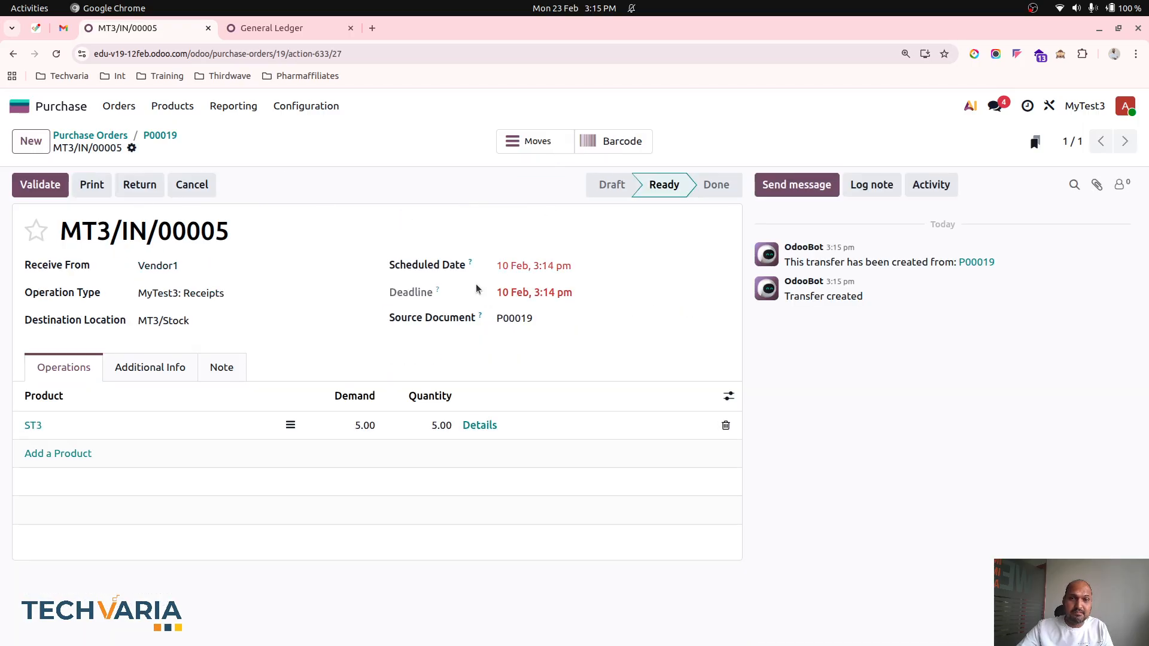
left_click(53, 187)
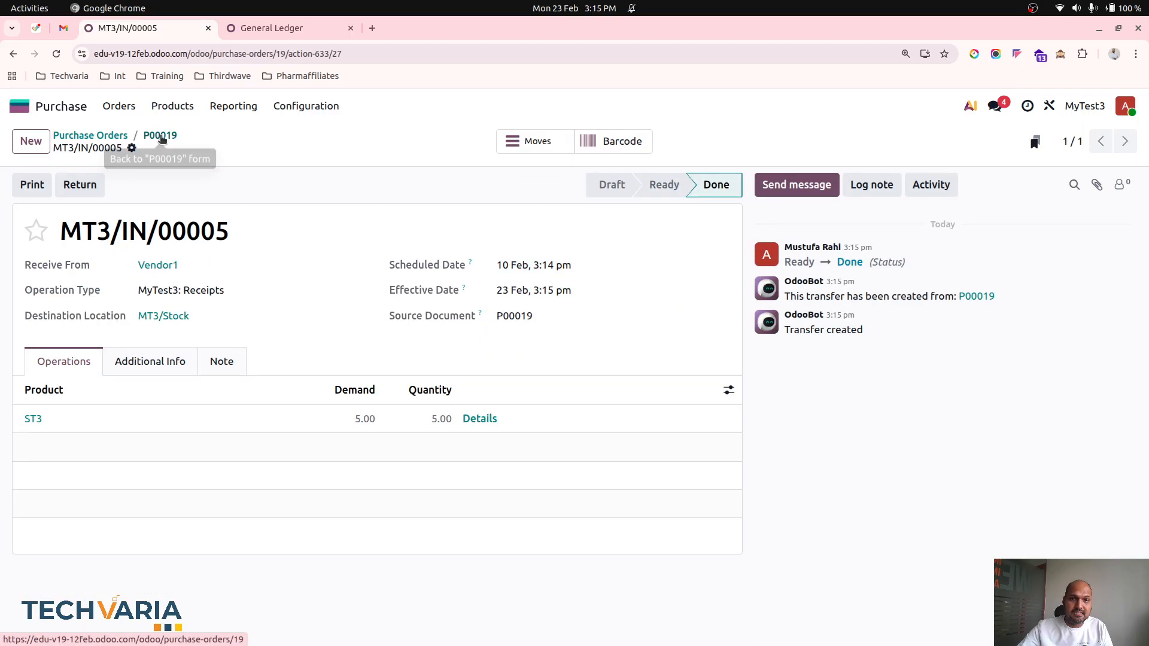
Create a vendor bill for P00019 from the purchase orders list.
left_click(159, 136)
left_click(114, 134)
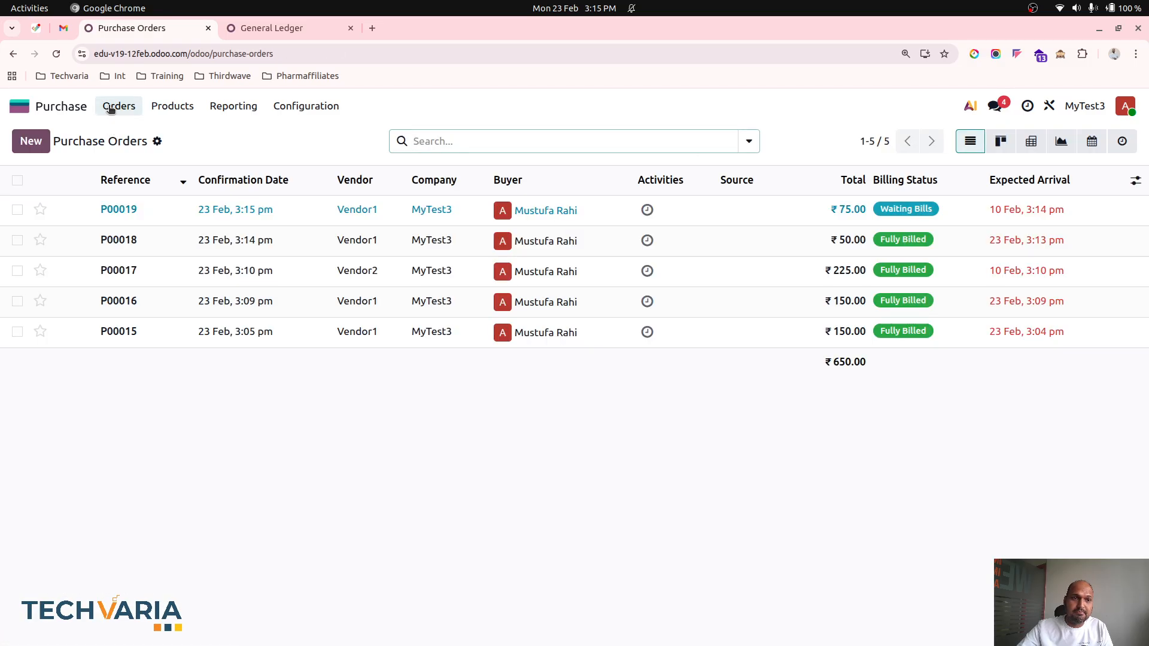
left_click(118, 106)
left_click(17, 209)
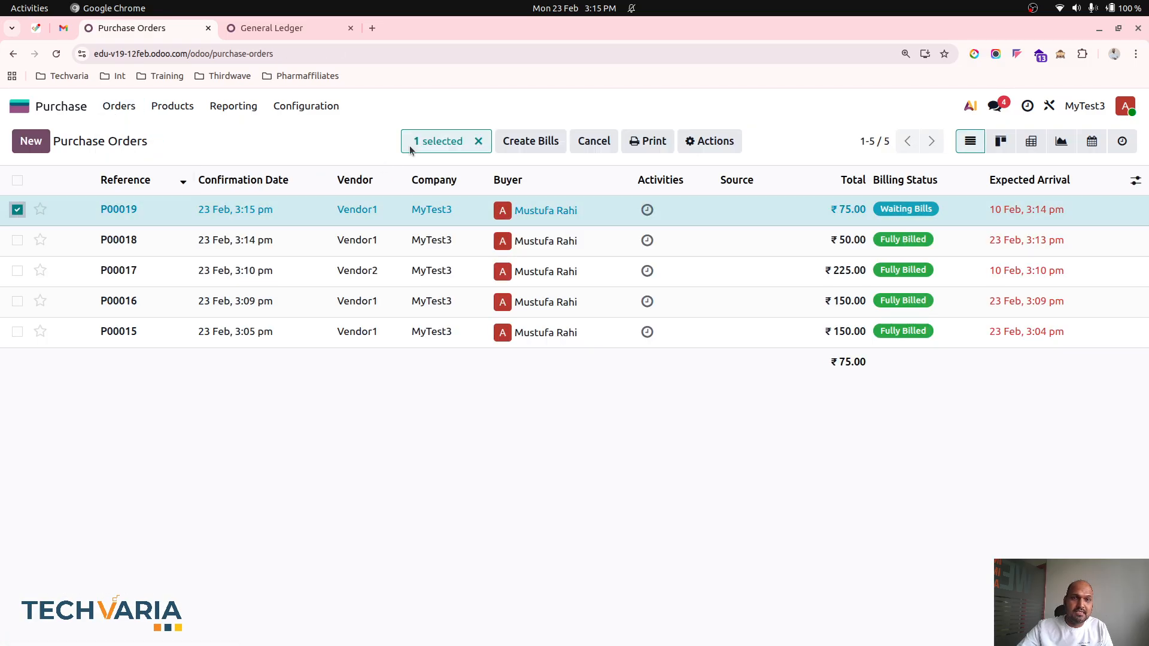
left_click(531, 141)
Set the bill date and accounting date to 10 February 2026 and confirm the P00019 bill.
left_click(567, 289)
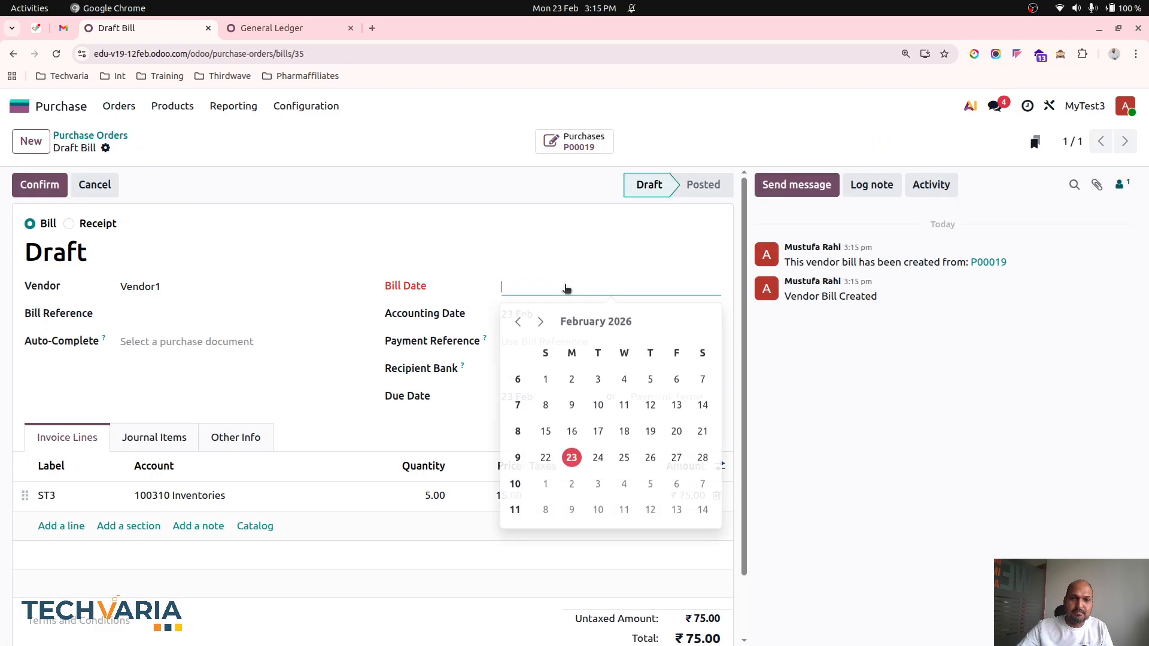
left_click(598, 403)
left_click(572, 316)
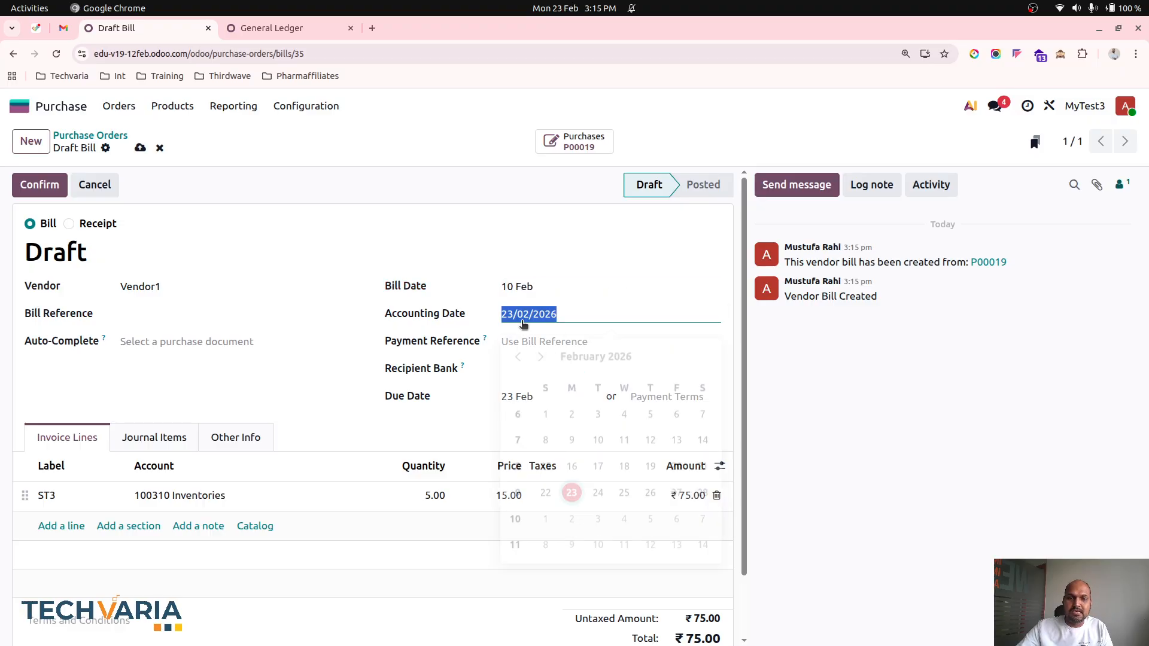
left_click(598, 432)
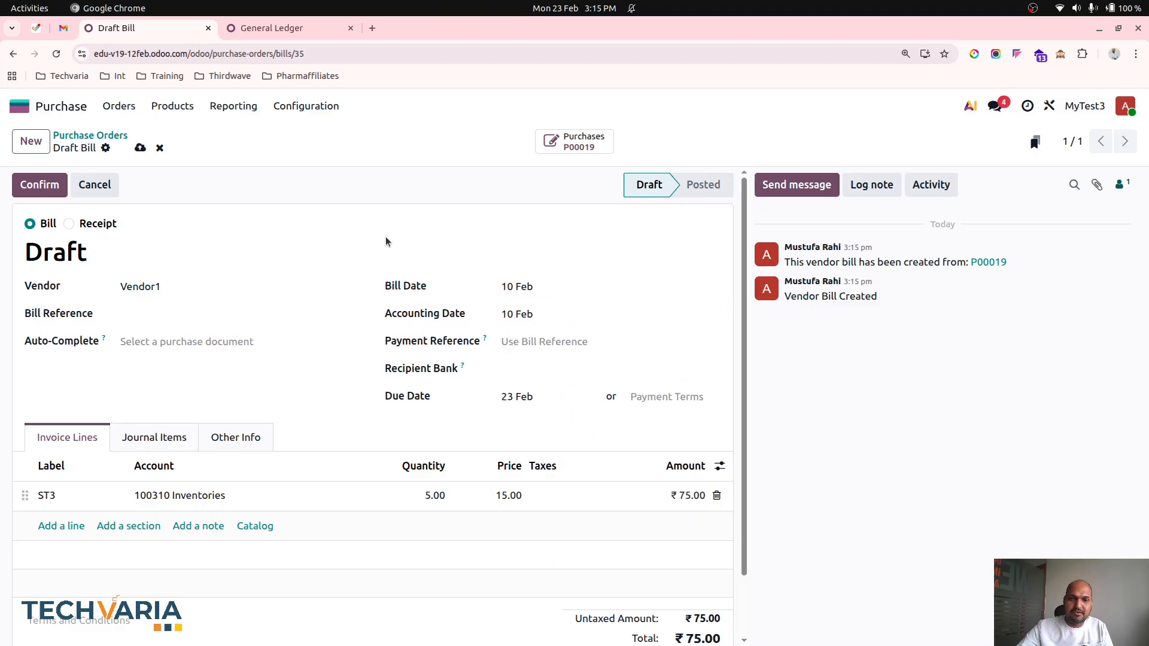
left_click(142, 147)
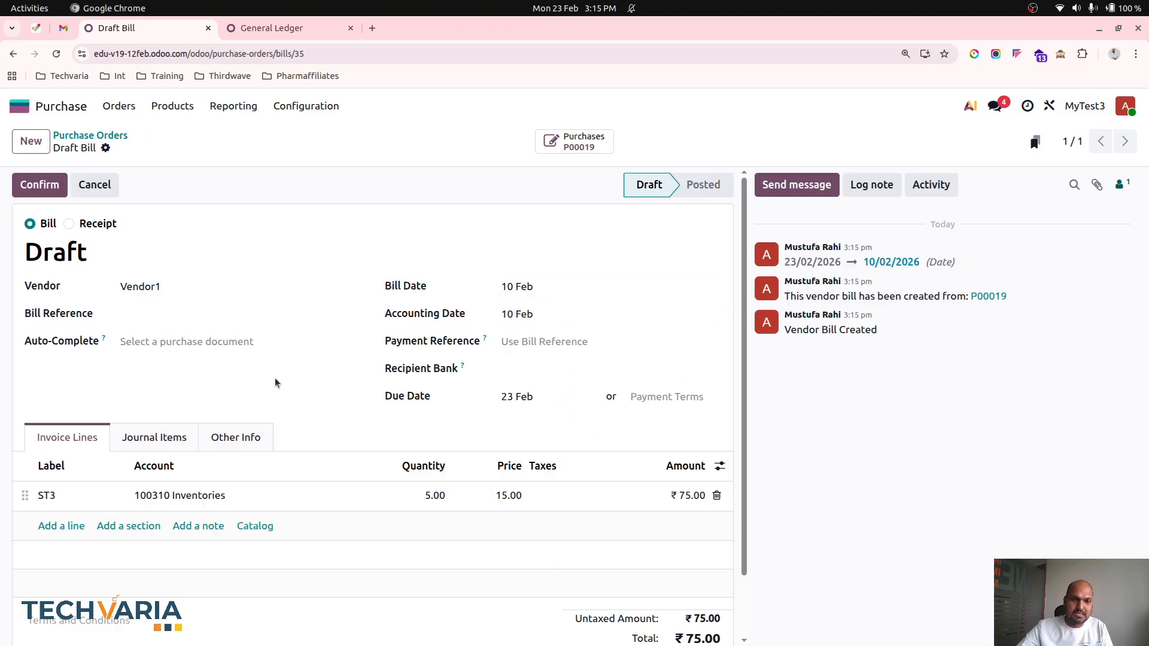
left_click(34, 184)
Refresh the General Ledger to check the backdated ST3 bill under 100310 Inventories, and return to the bill.
left_click(275, 27)
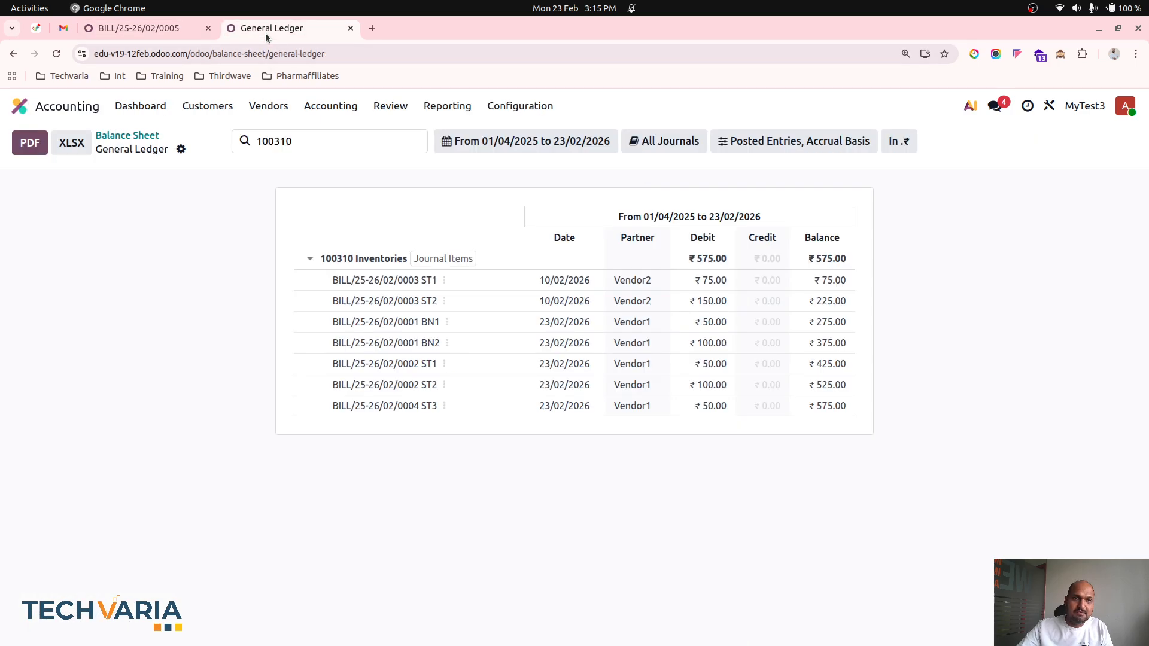
left_click(62, 53)
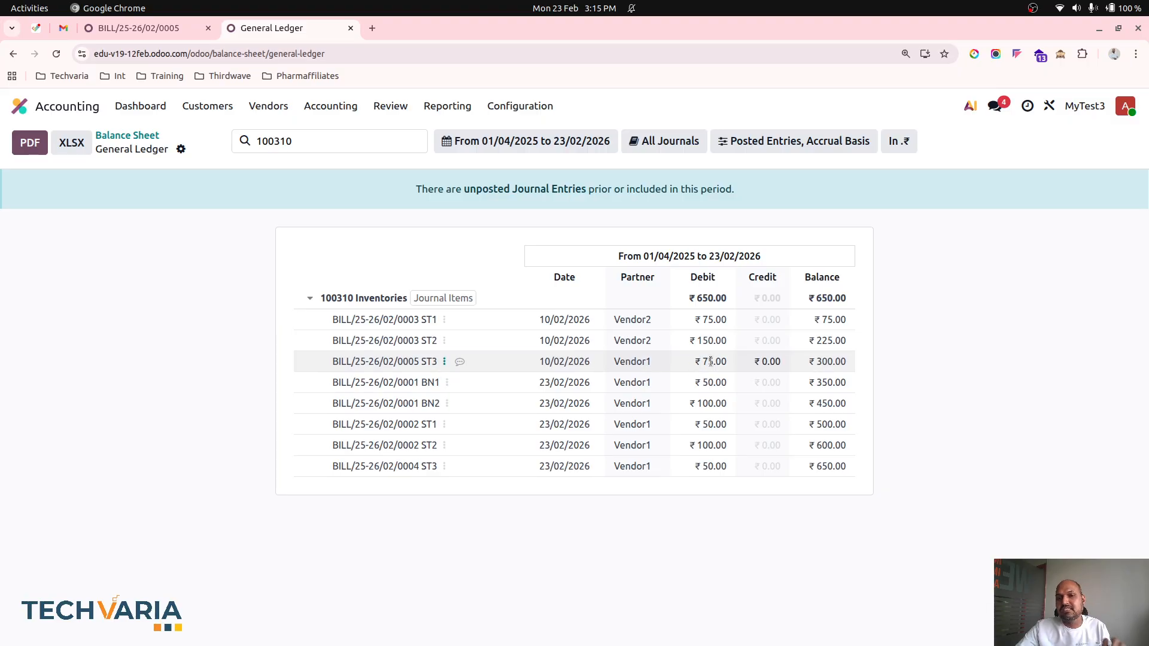
left_click(139, 27)
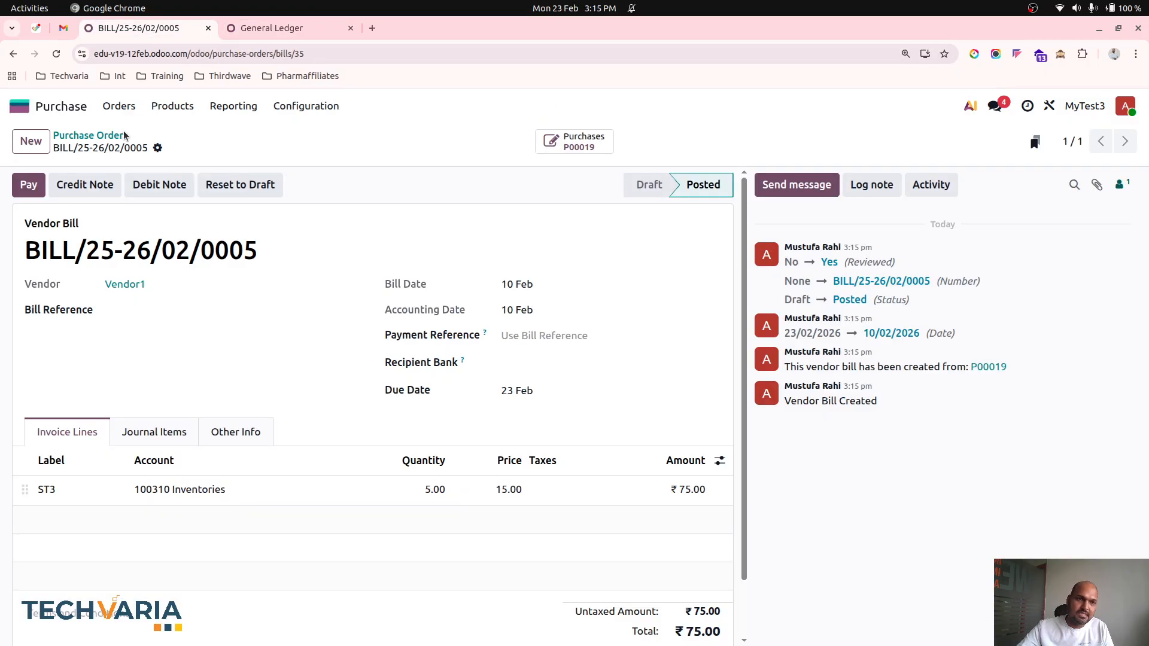
Reopen purchase order P00019 and look at the available actions on its linked receipt.
left_click(162, 114)
left_click(84, 140)
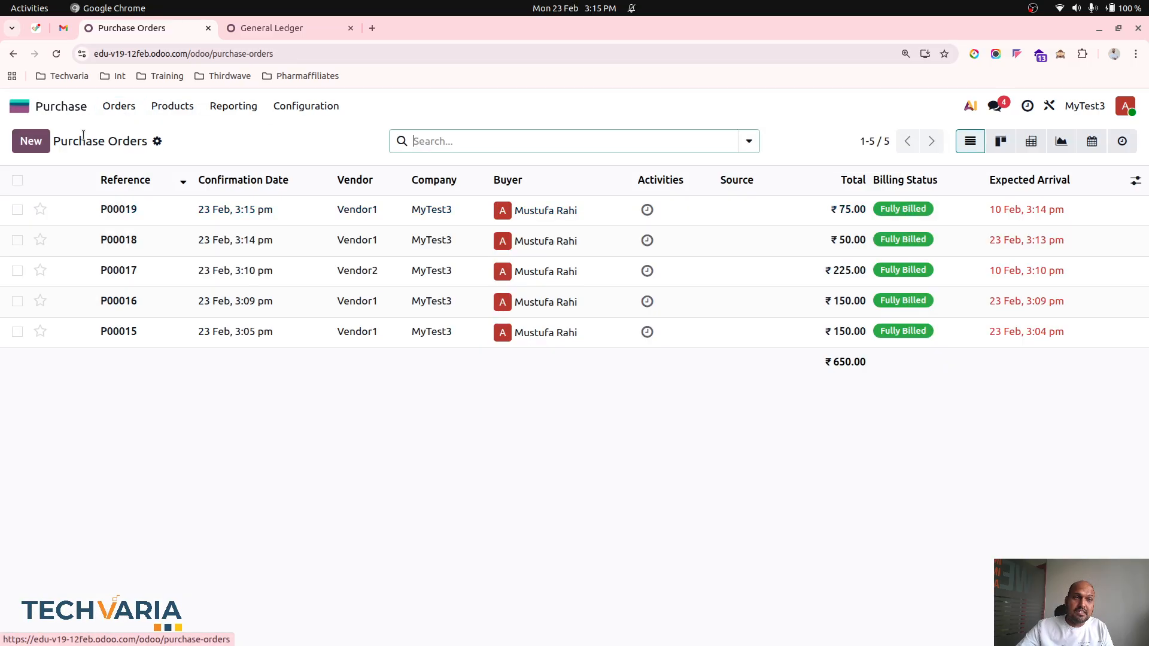
left_click(141, 202)
left_click(662, 150)
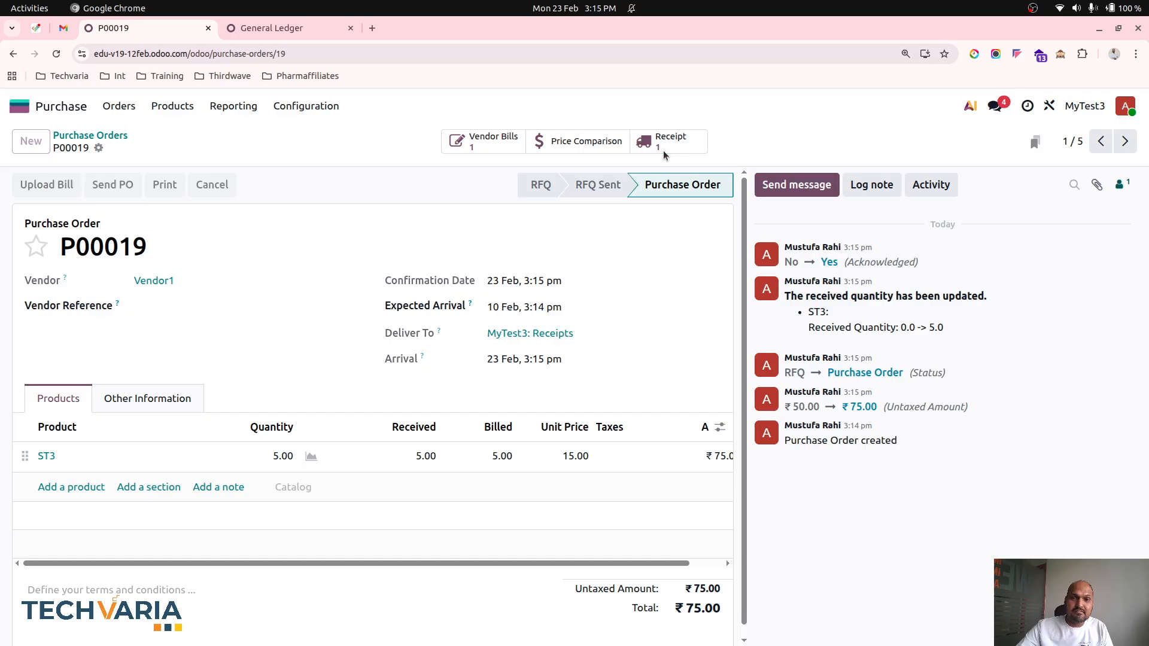
left_click(132, 148)
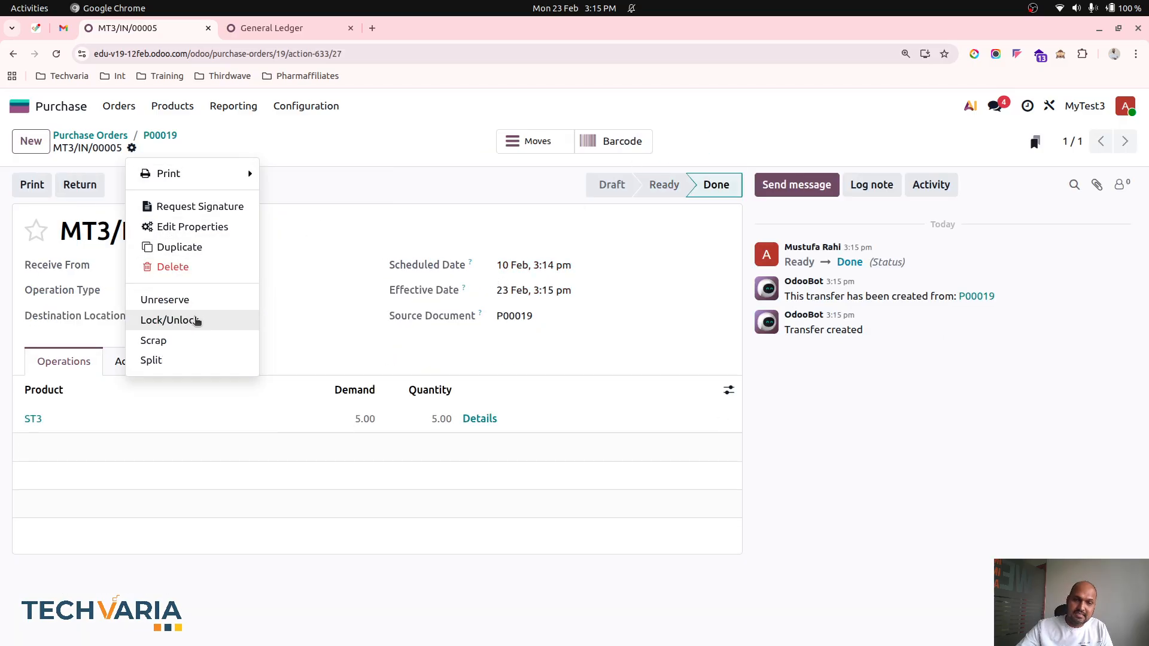
Check ST3 in the inventory stock report, examine its valuation details, and return to the report.
left_click(19, 106)
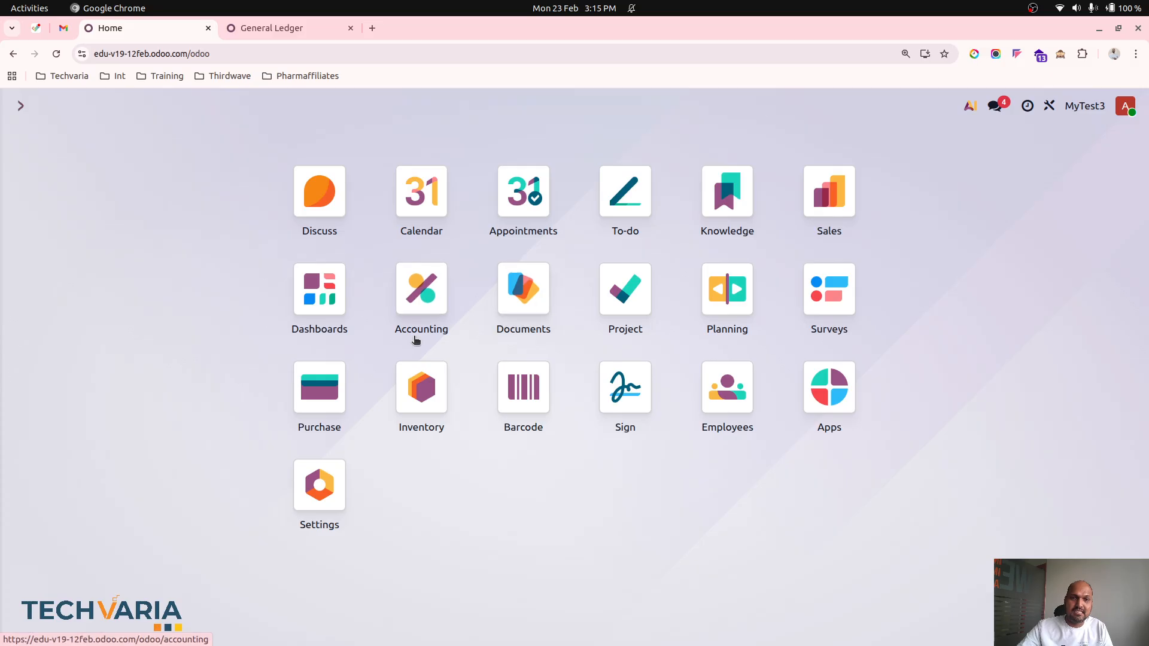
left_click(421, 389)
left_click(318, 108)
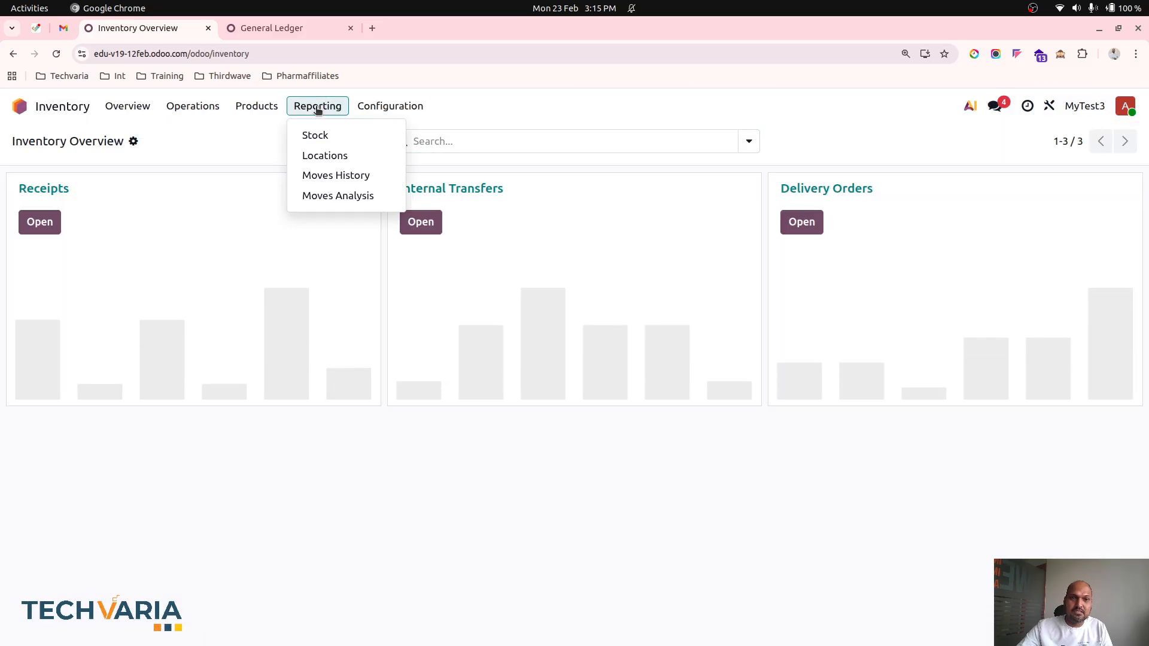
left_click(315, 135)
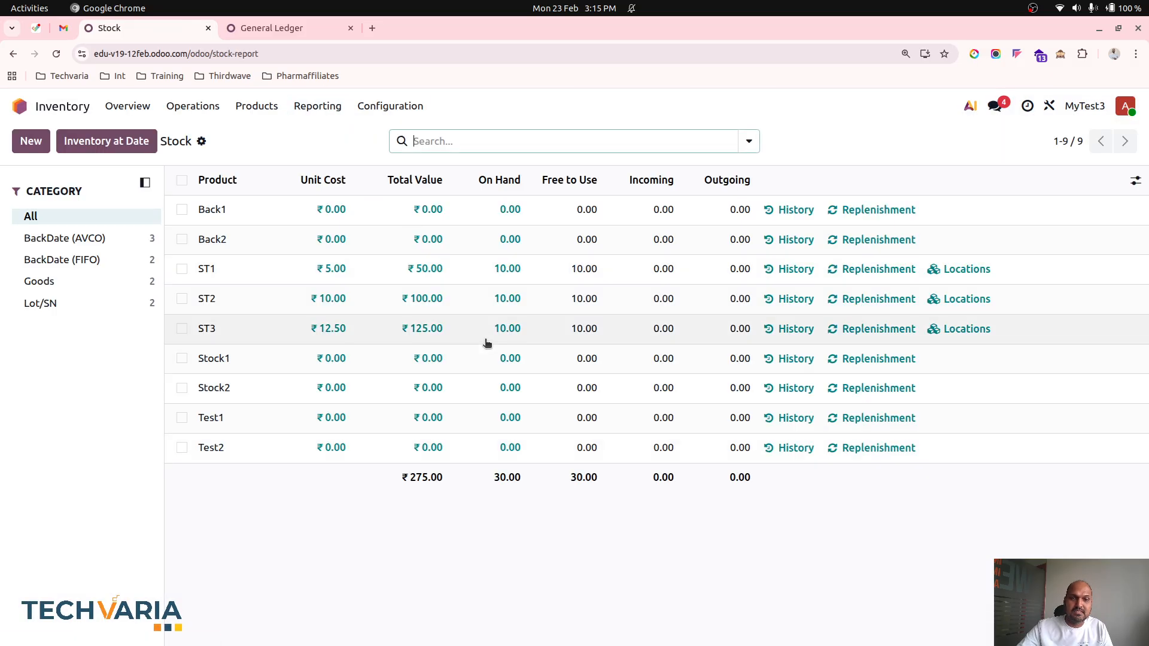
left_click(421, 329)
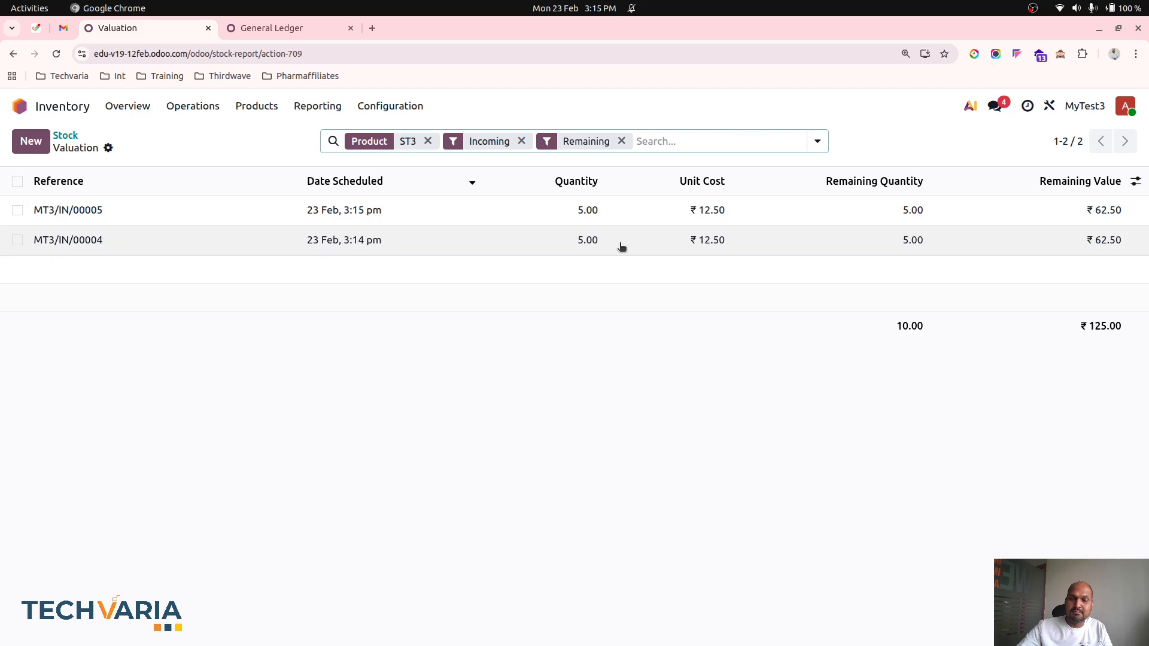
left_click(66, 136)
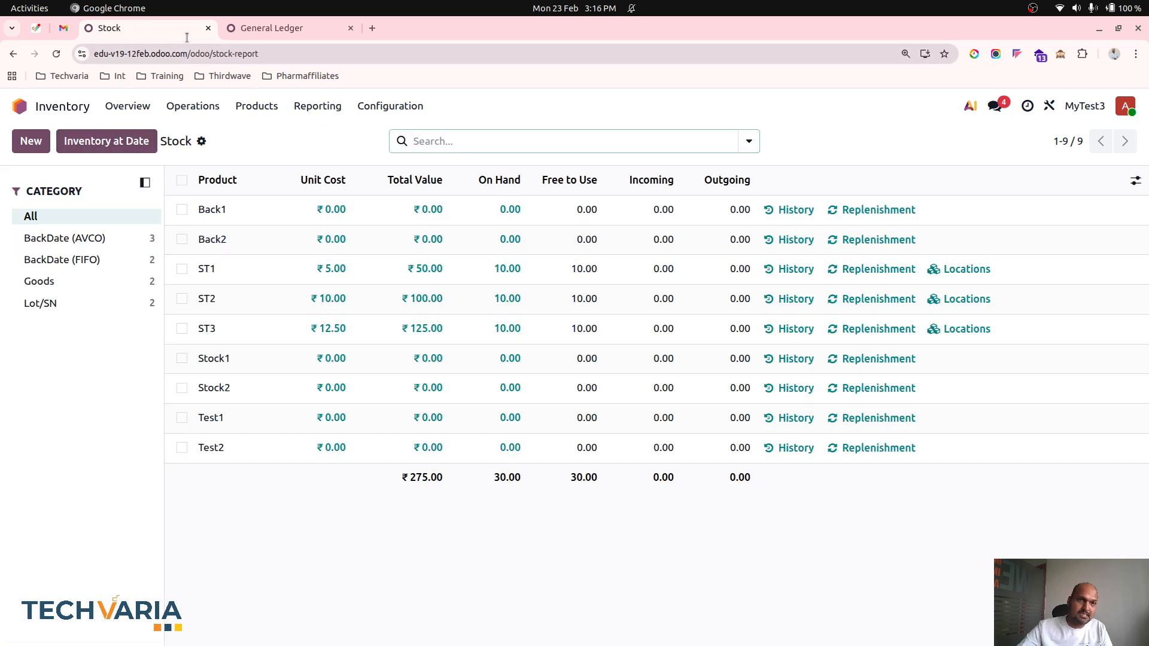
Reopen the latest ST3 purchase order and bring up its linked receipt.
left_click(20, 106)
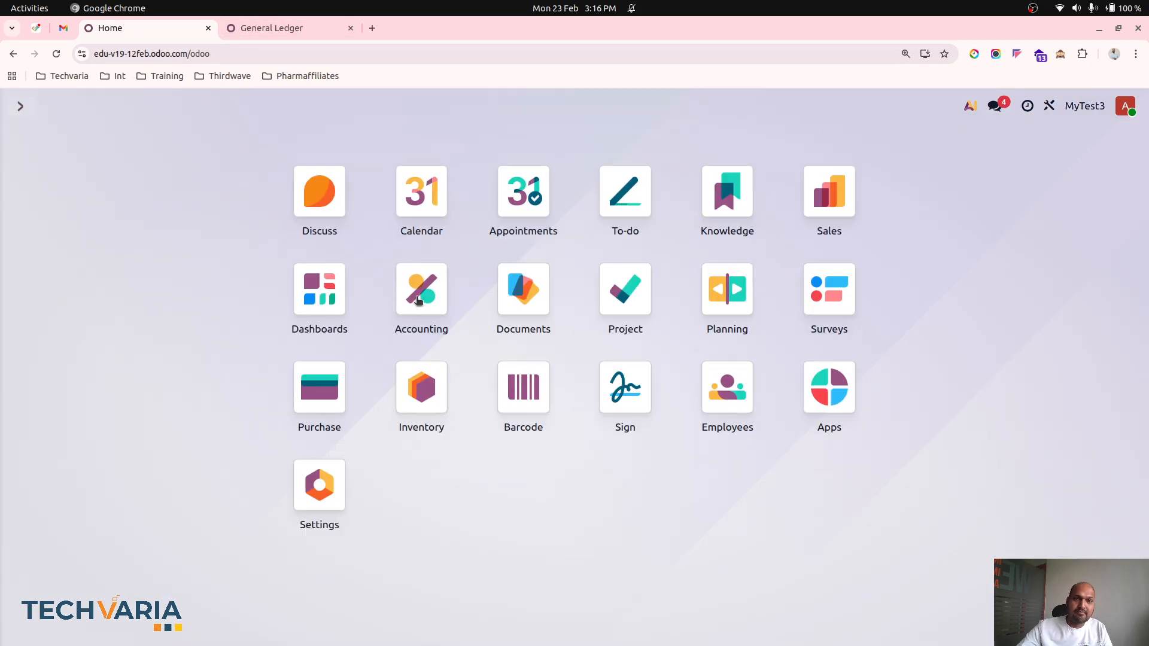
left_click(361, 399)
left_click(245, 297)
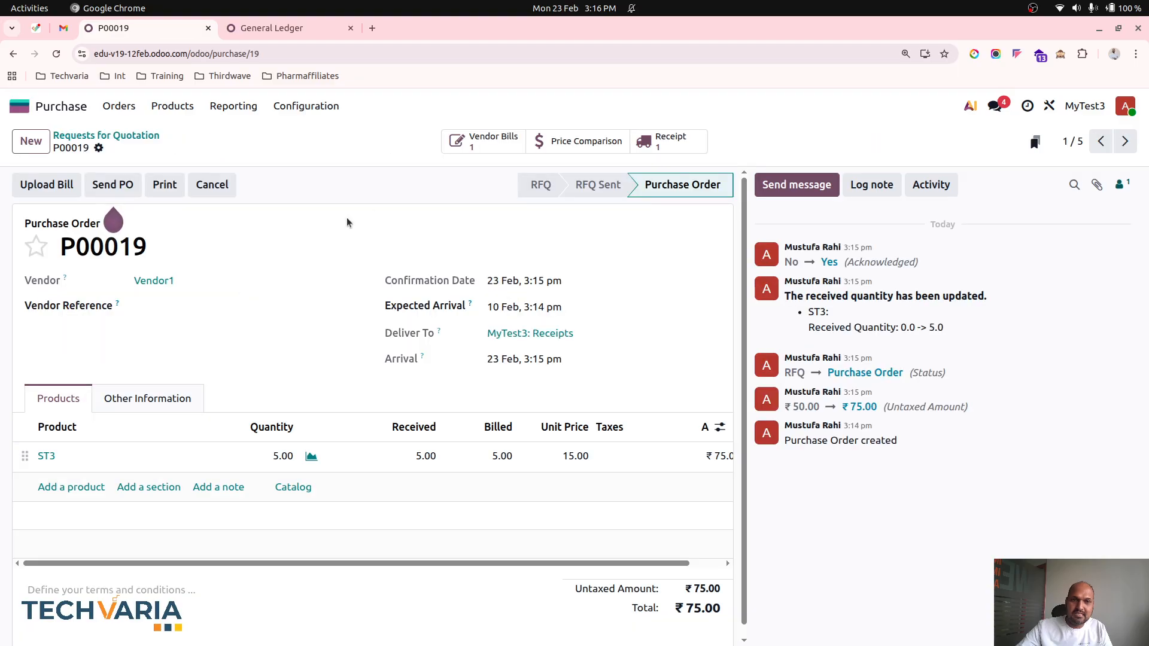
left_click(664, 141)
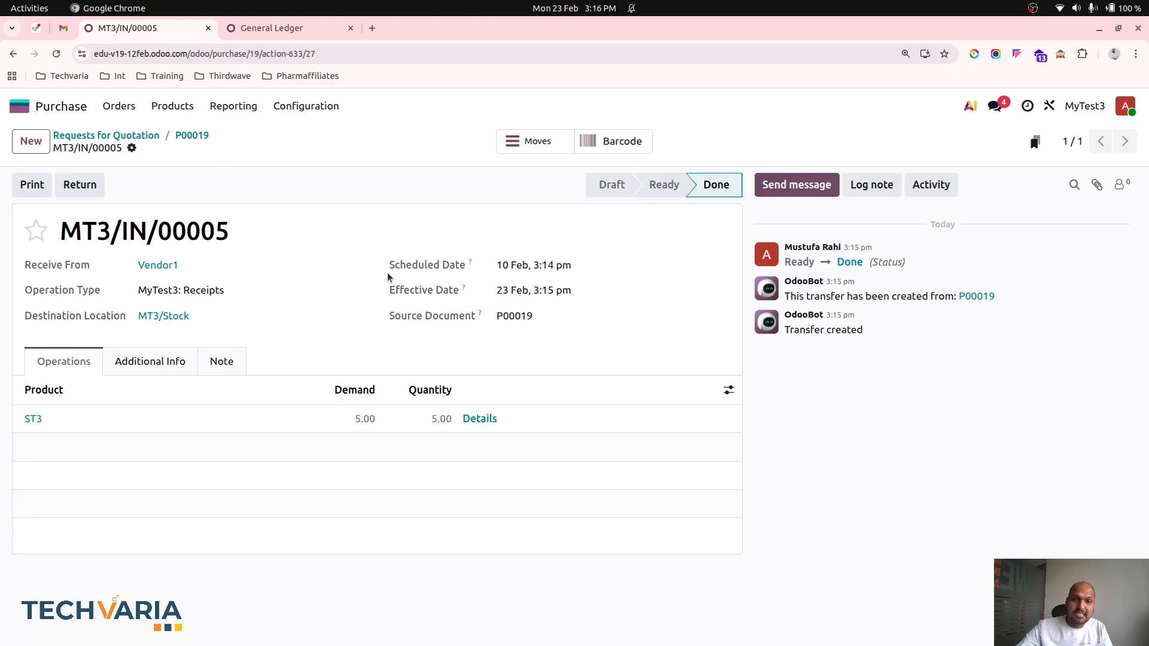
Unlock the ST3 receipt, set its effective date to 10 February 2026, and save the change.
left_click(131, 149)
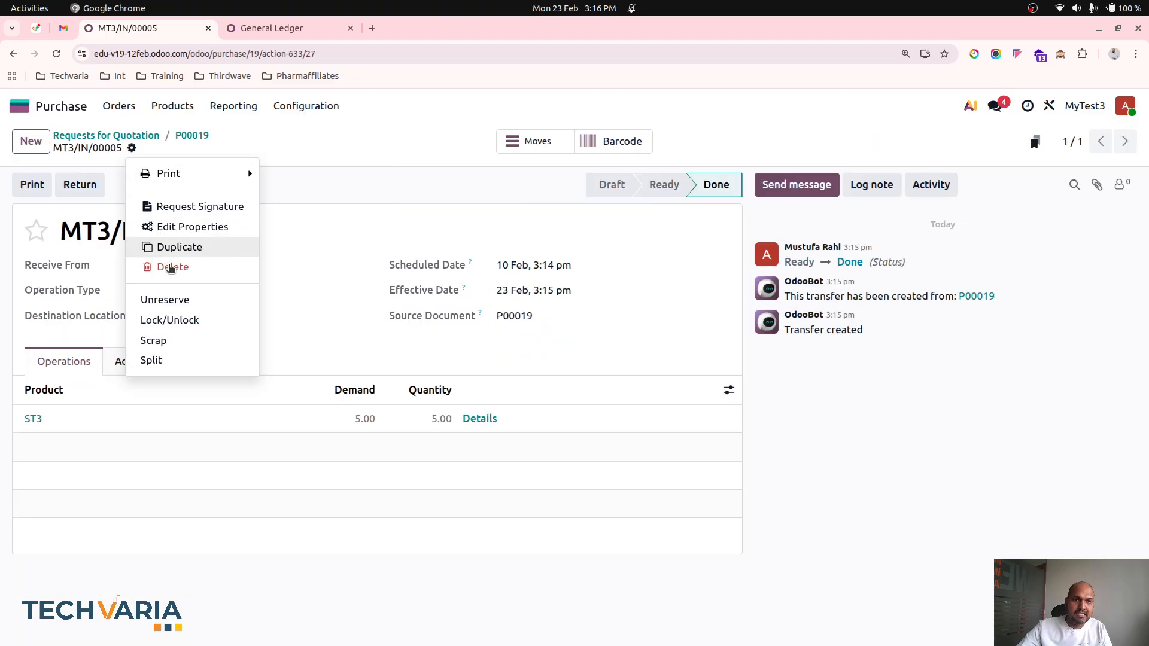
left_click(180, 321)
left_click(529, 293)
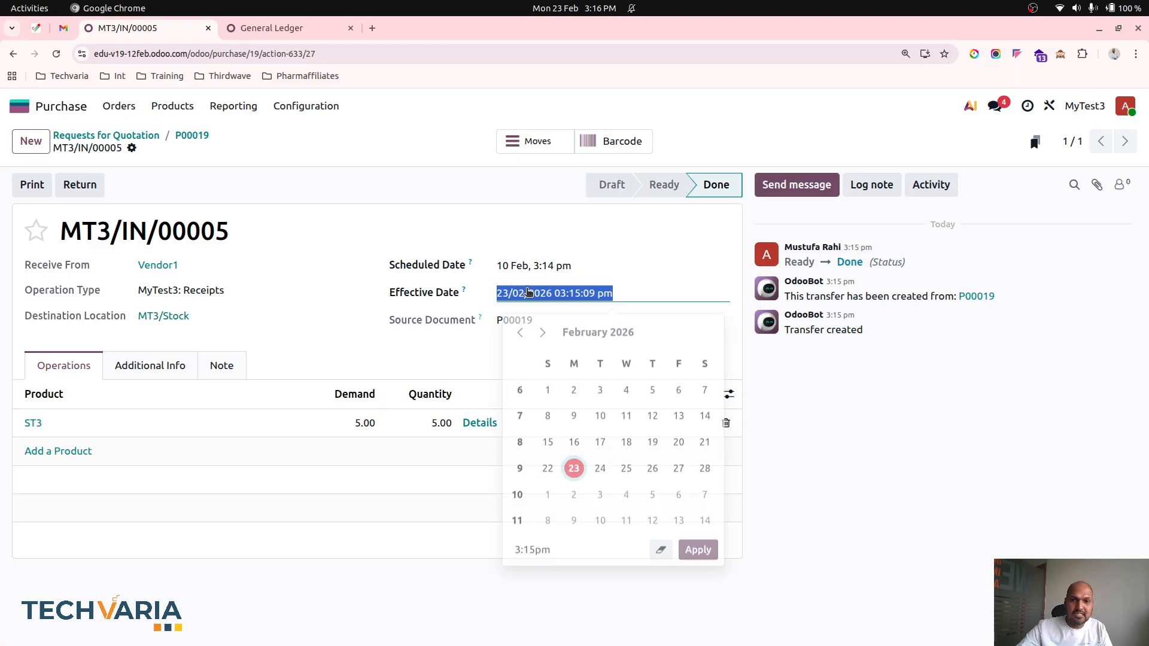
left_click(601, 412)
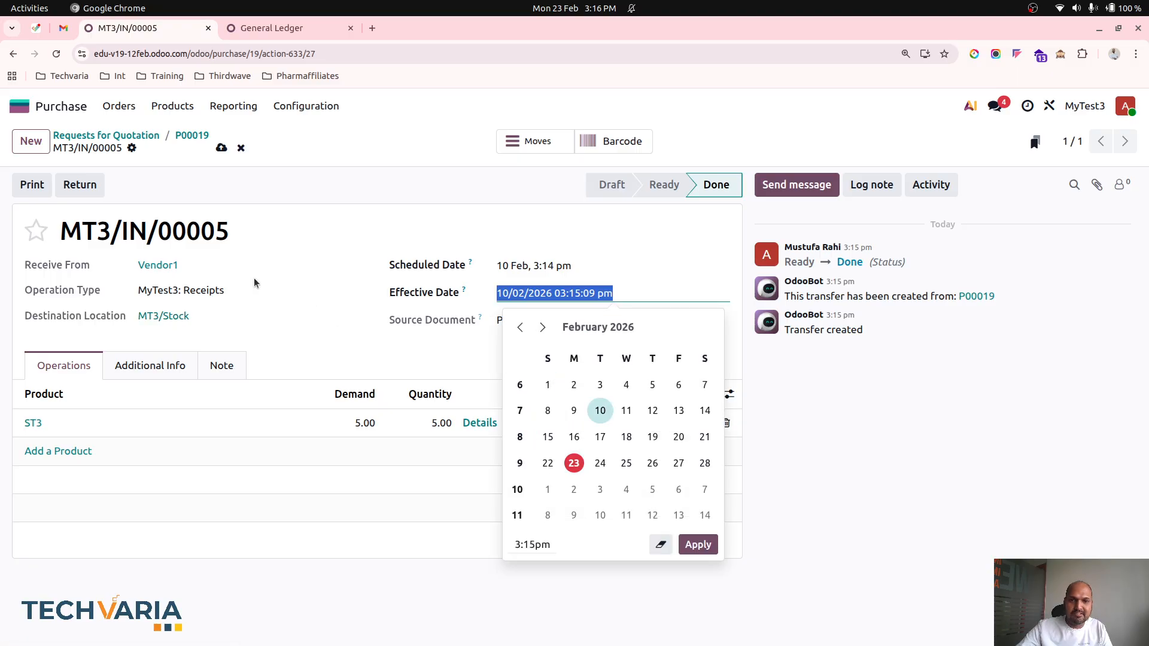
left_click(220, 148)
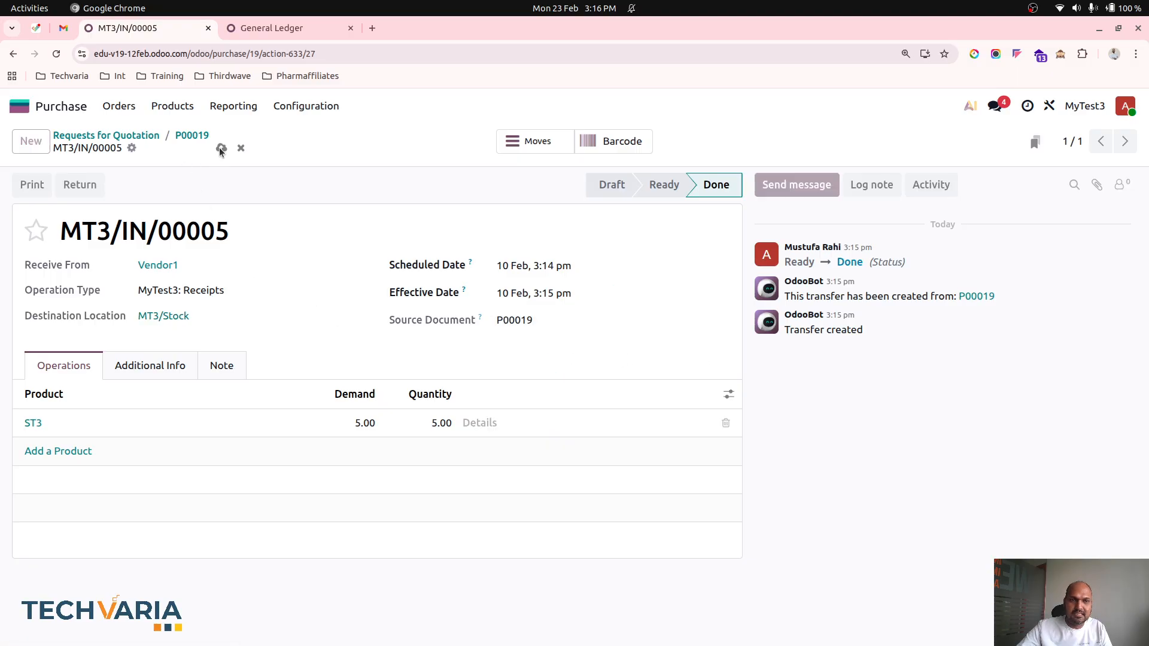
Return to the purchase order and check the ST3 bill entries under 100310 Inventories in the General Ledger.
left_click(191, 135)
left_click(280, 18)
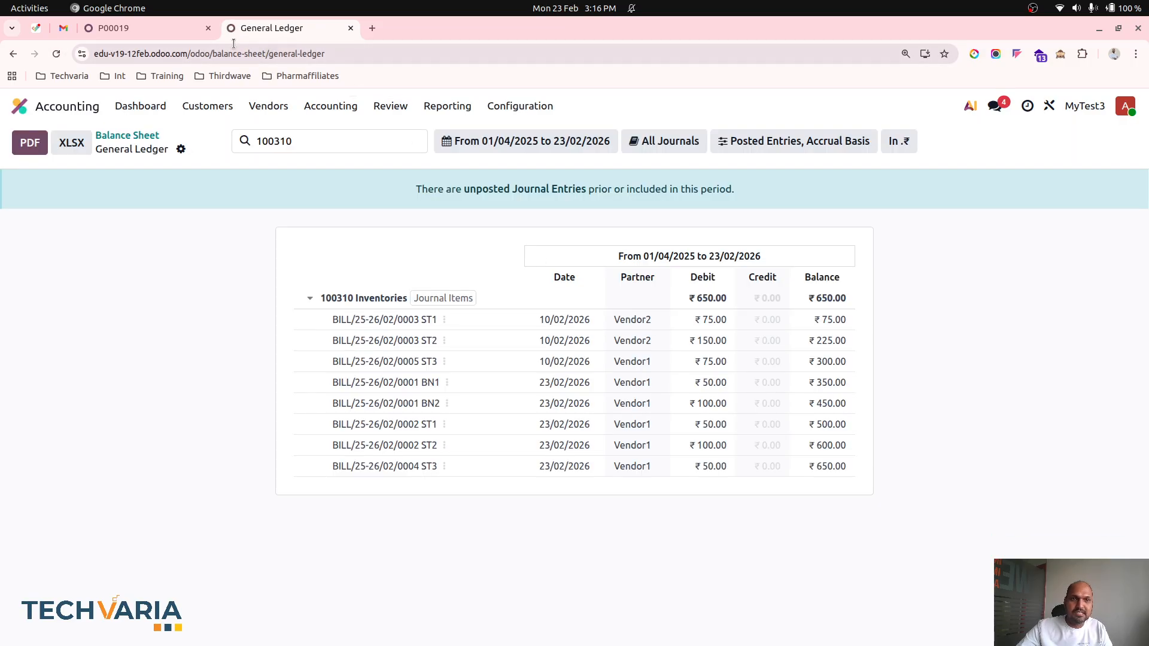
left_click(166, 21)
Check ST3 in the inventory stock report after backdating its receipt, examine its valuation details, and return to the report.
left_click(20, 106)
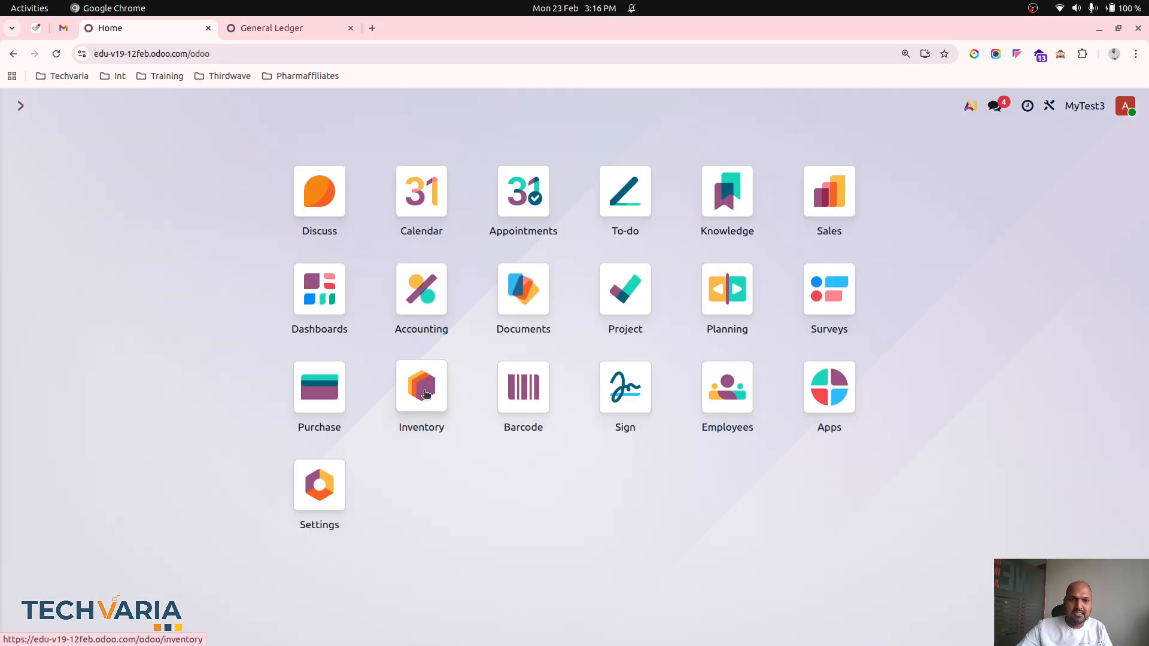
left_click(422, 387)
left_click(257, 105)
mouse_move(318, 107)
left_click(314, 135)
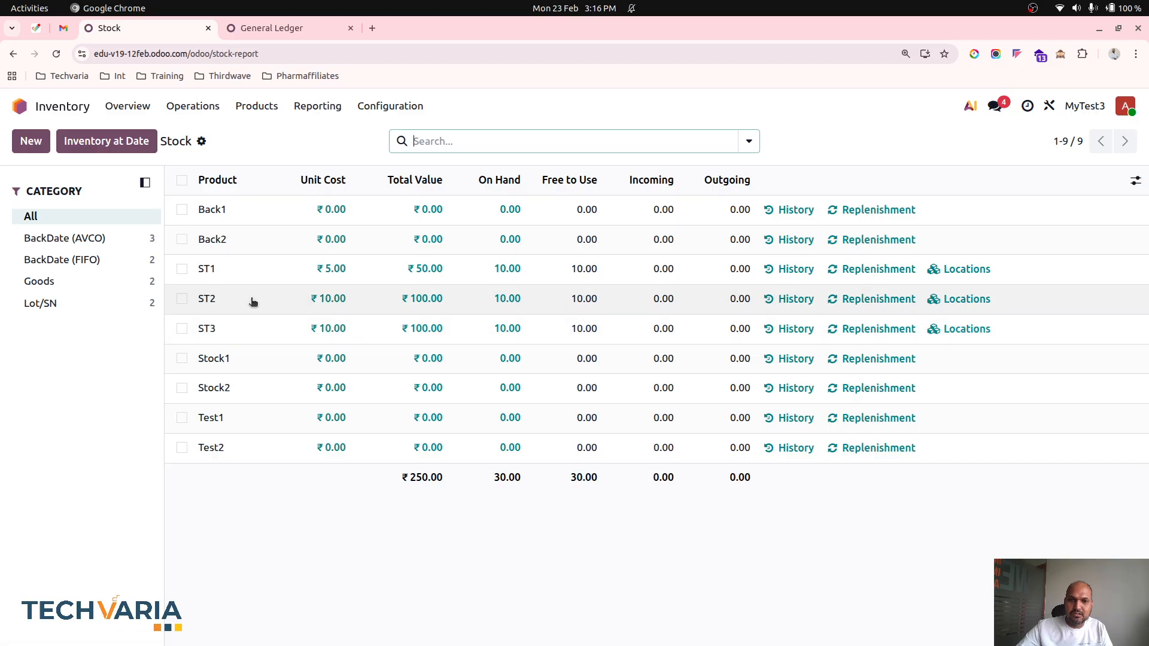
left_click(420, 330)
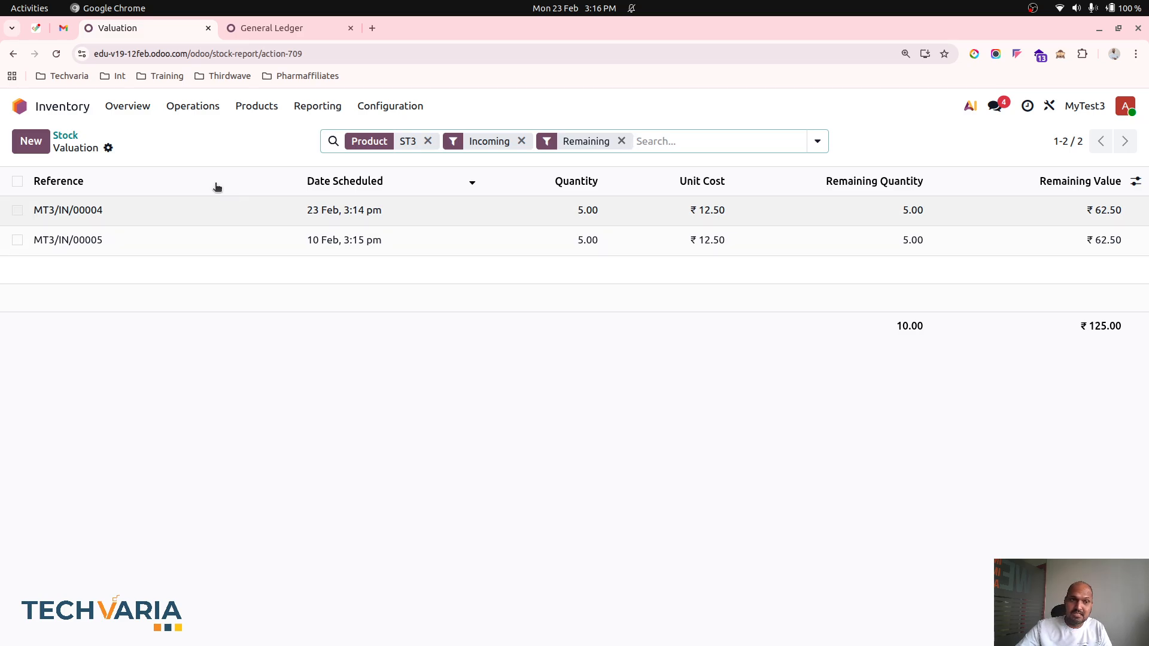
left_click(65, 135)
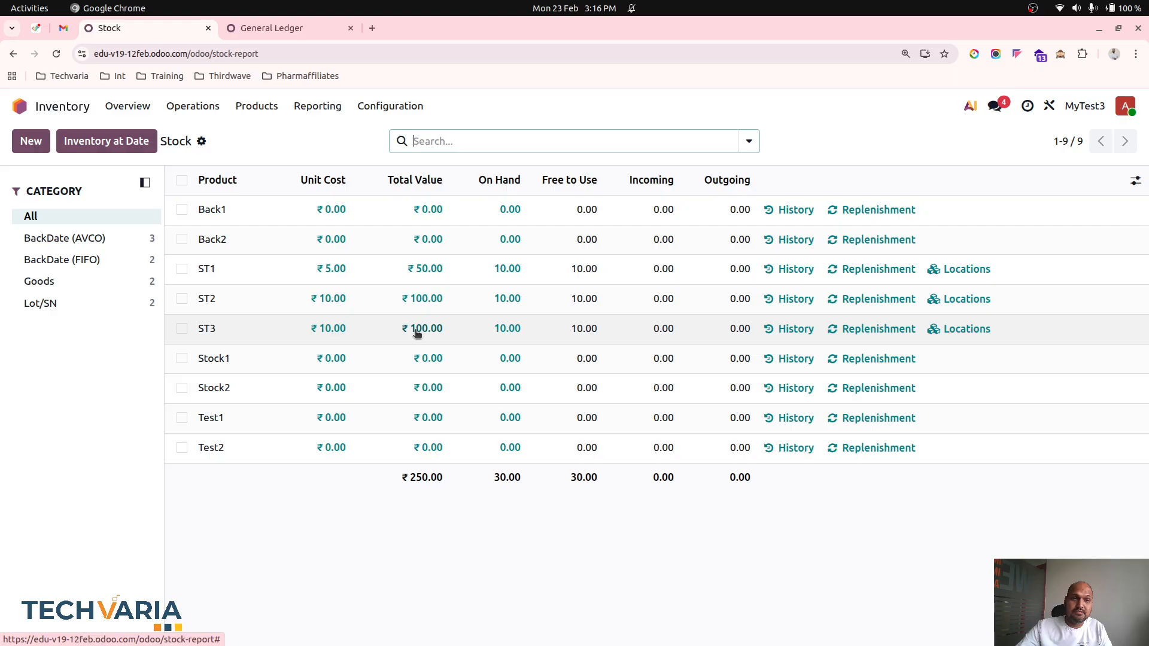
Display the inventory as of 10 February 2026.
left_click(128, 142)
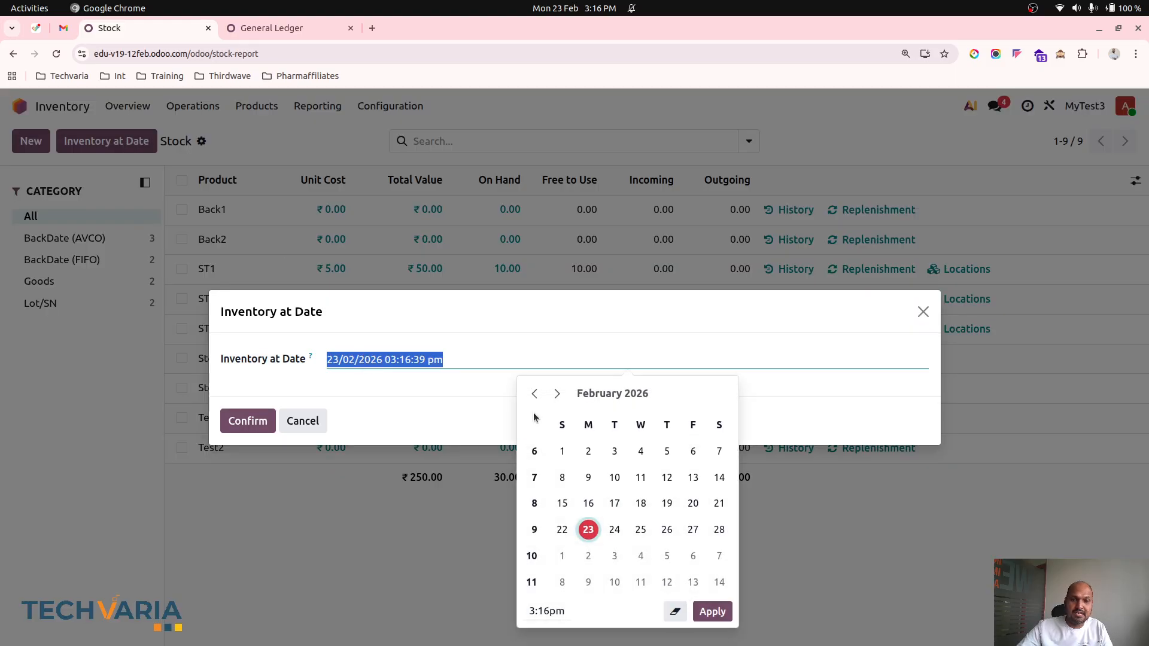
left_click(614, 476)
left_click(246, 420)
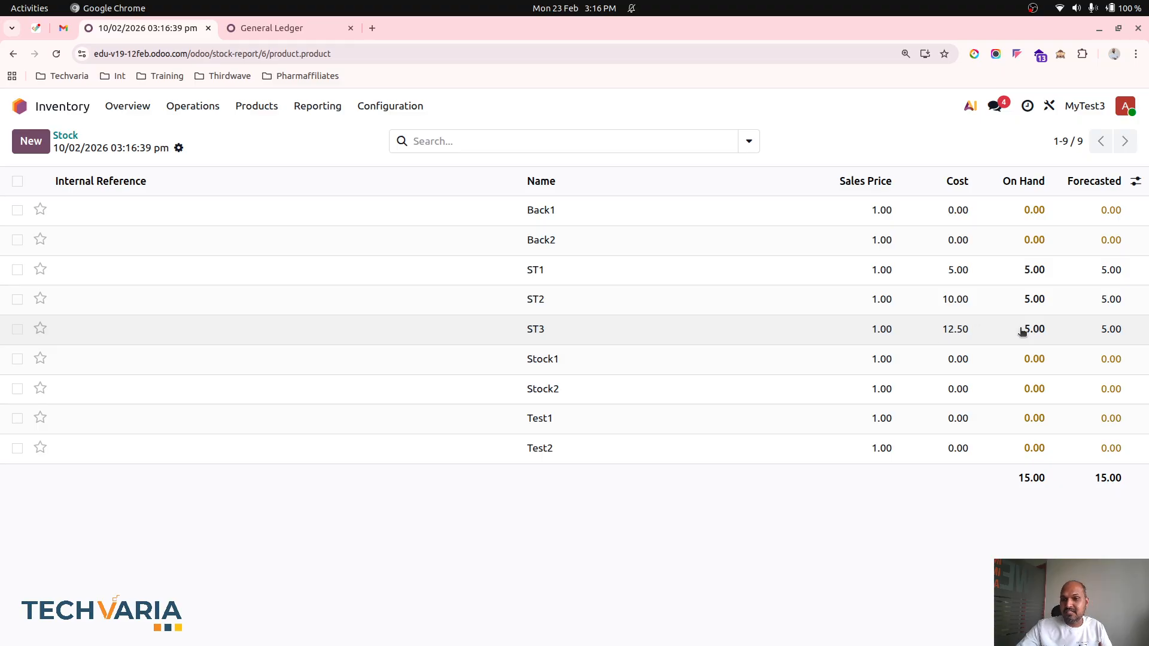
Add the Unit Cost and Total Value columns to the dated inventory list.
left_click(1136, 181)
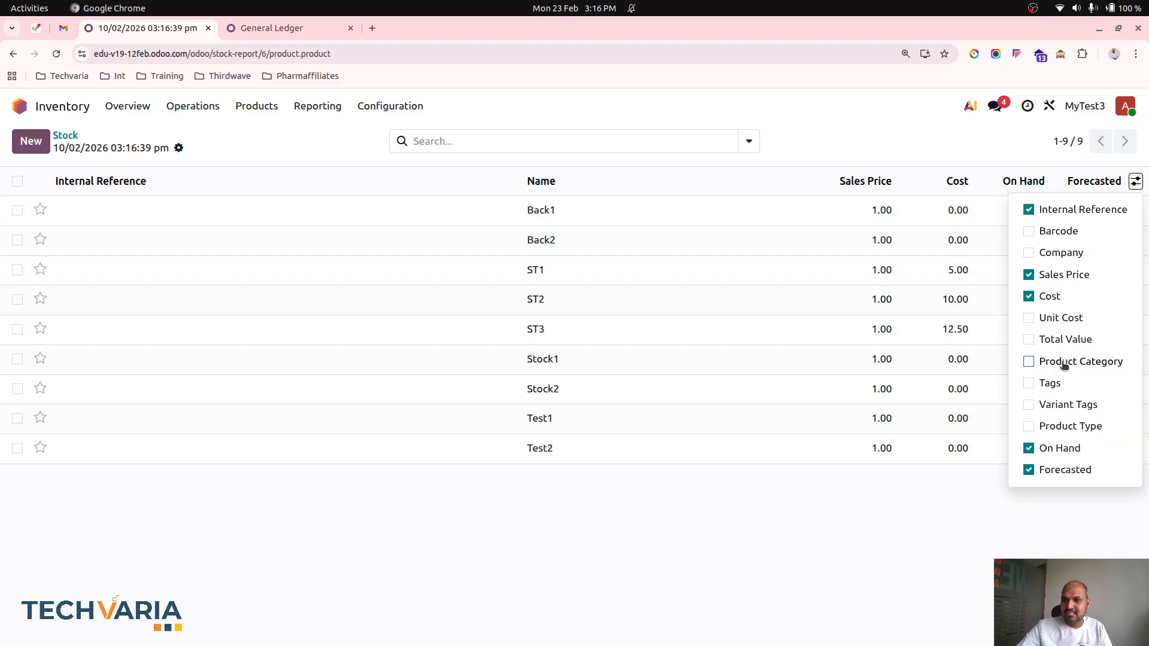
left_click(1084, 319)
left_click(1081, 339)
left_click(914, 544)
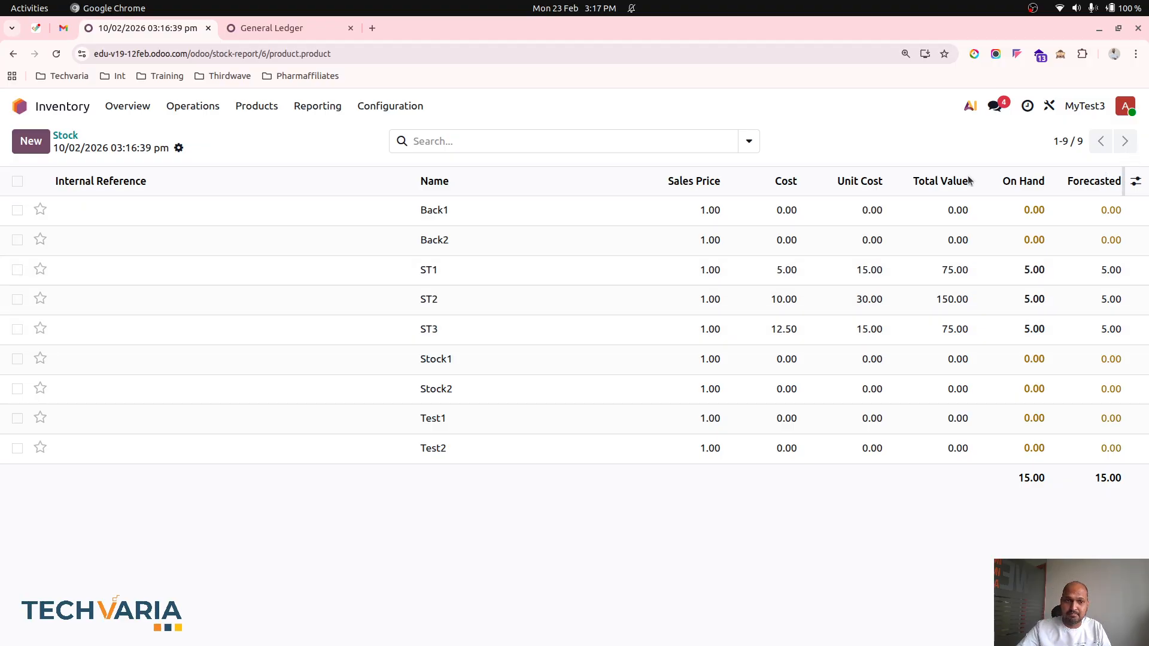
Return to the stock report and display the inventory as of 24 February 2026.
left_click(66, 137)
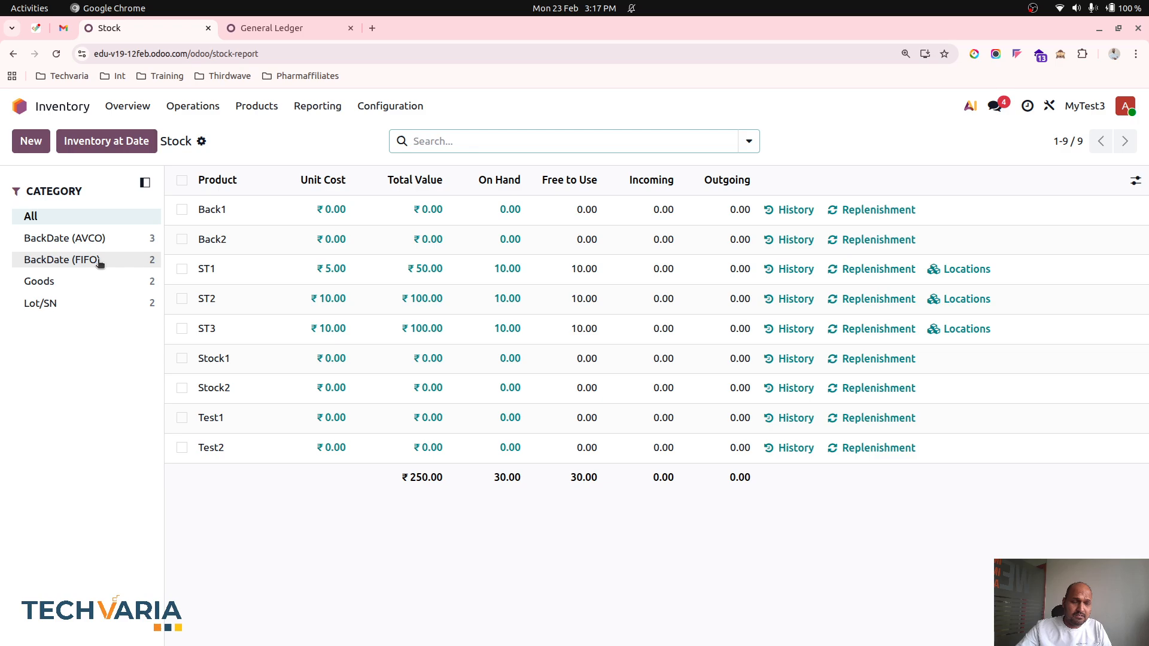
left_click(113, 141)
left_click(615, 530)
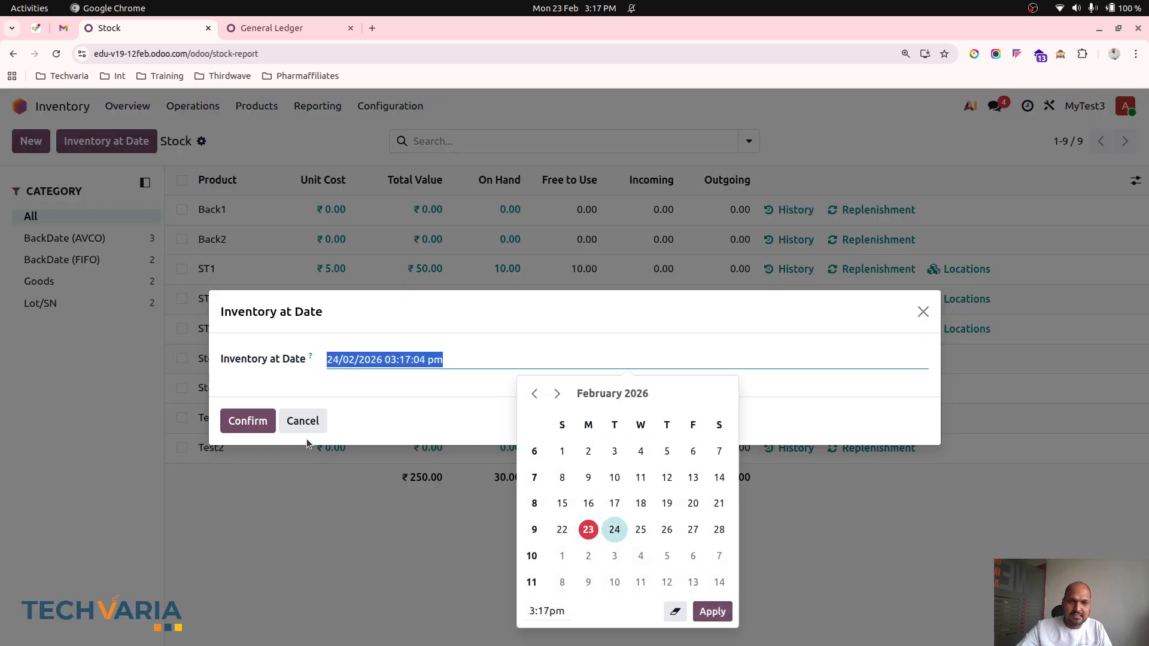
left_click(257, 419)
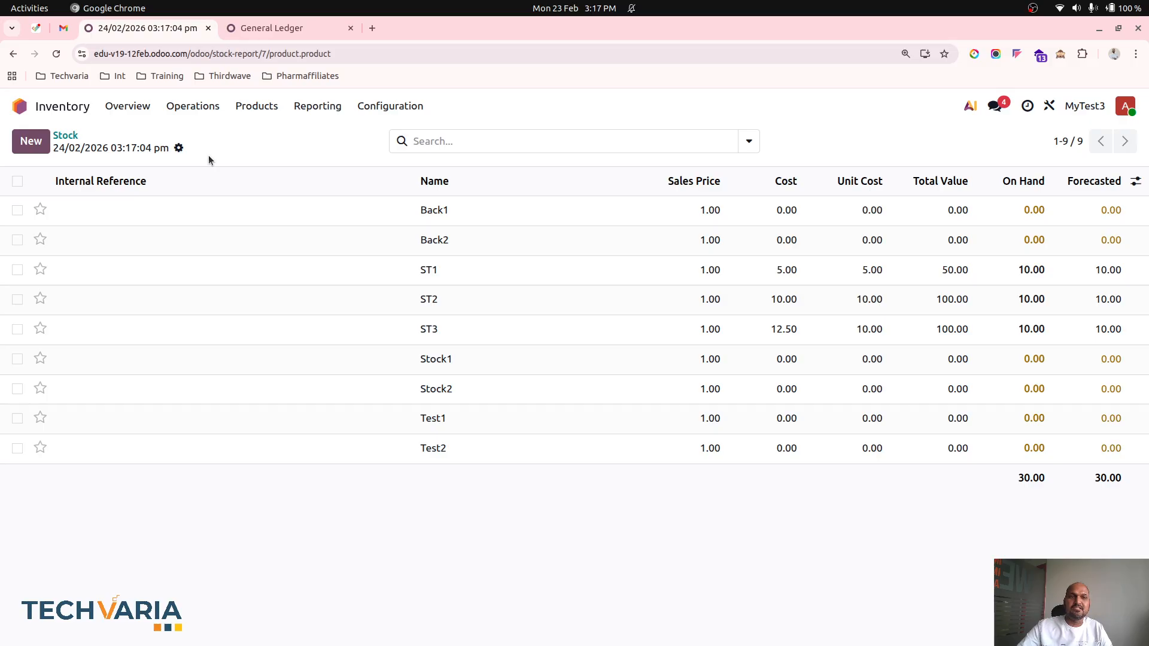
Look up ST3's on-hand stock by location from the stock report, and return to the report.
left_click(62, 135)
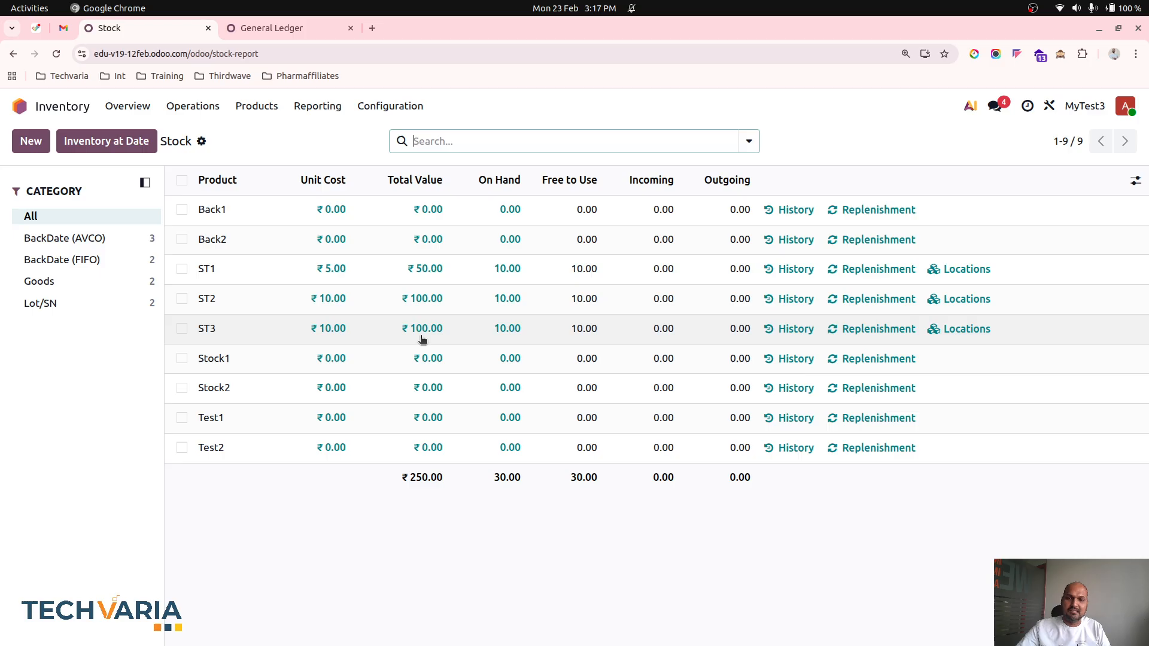
left_click(508, 329)
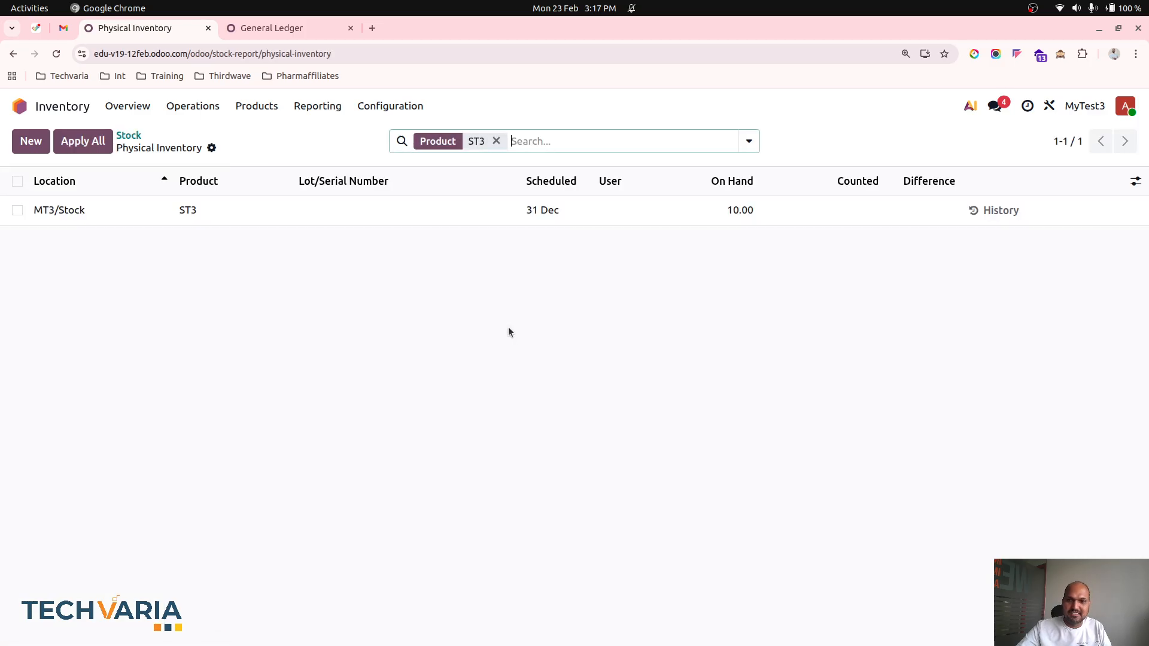
left_click(127, 136)
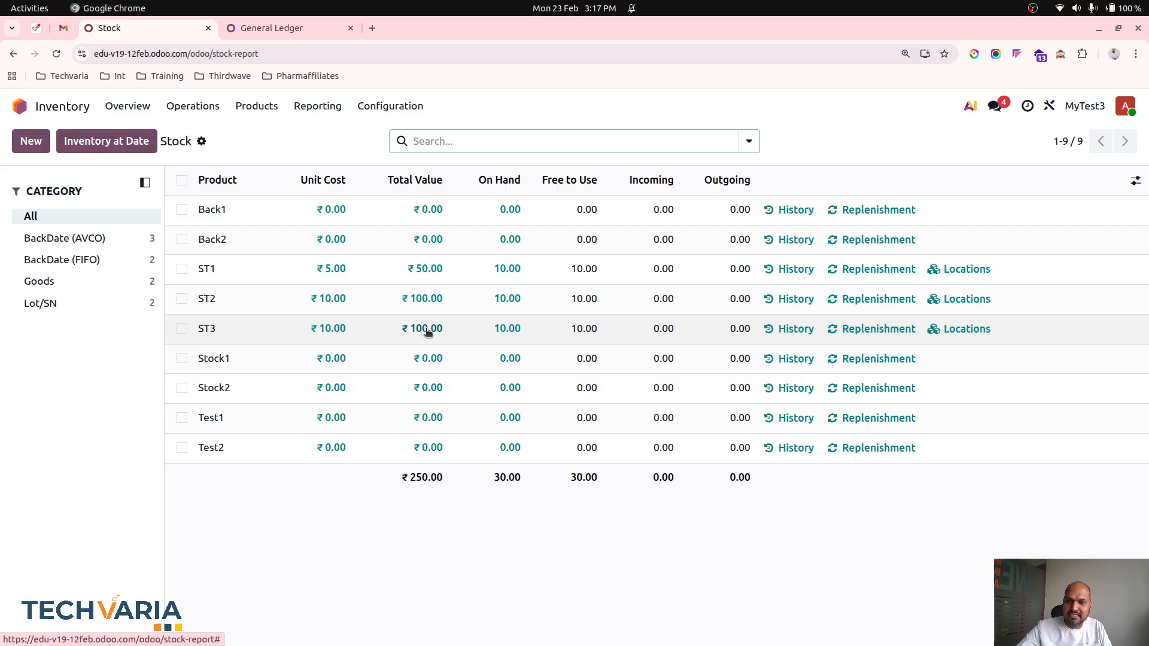
Start a new sales quotation for Customer1.
left_click(20, 106)
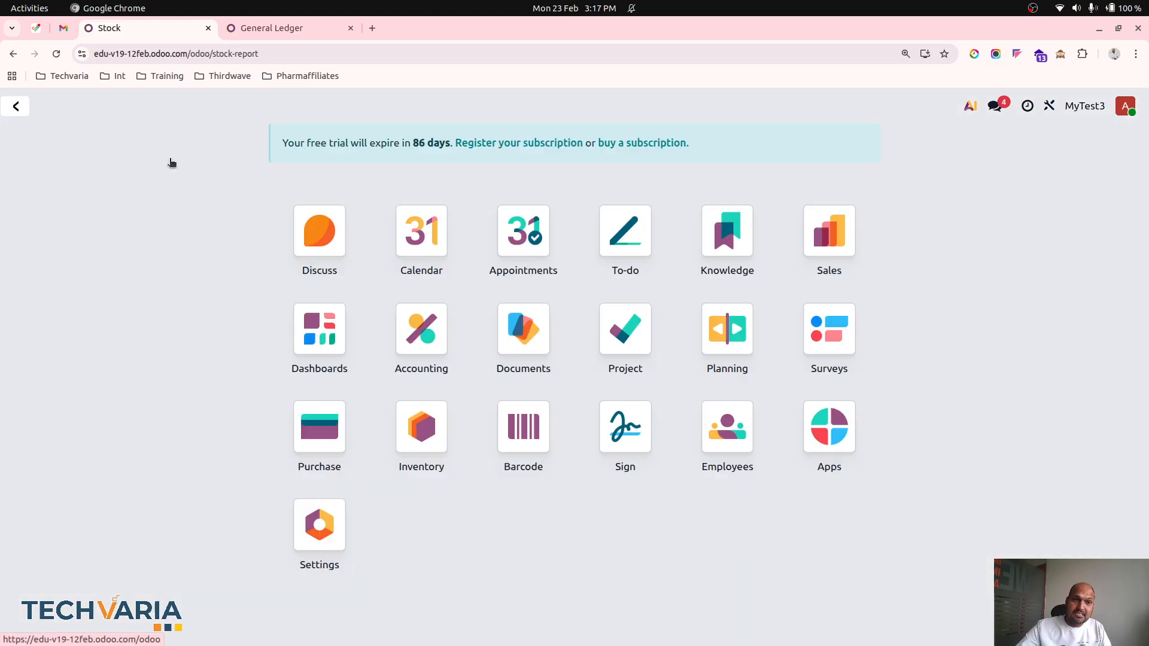
left_click(829, 192)
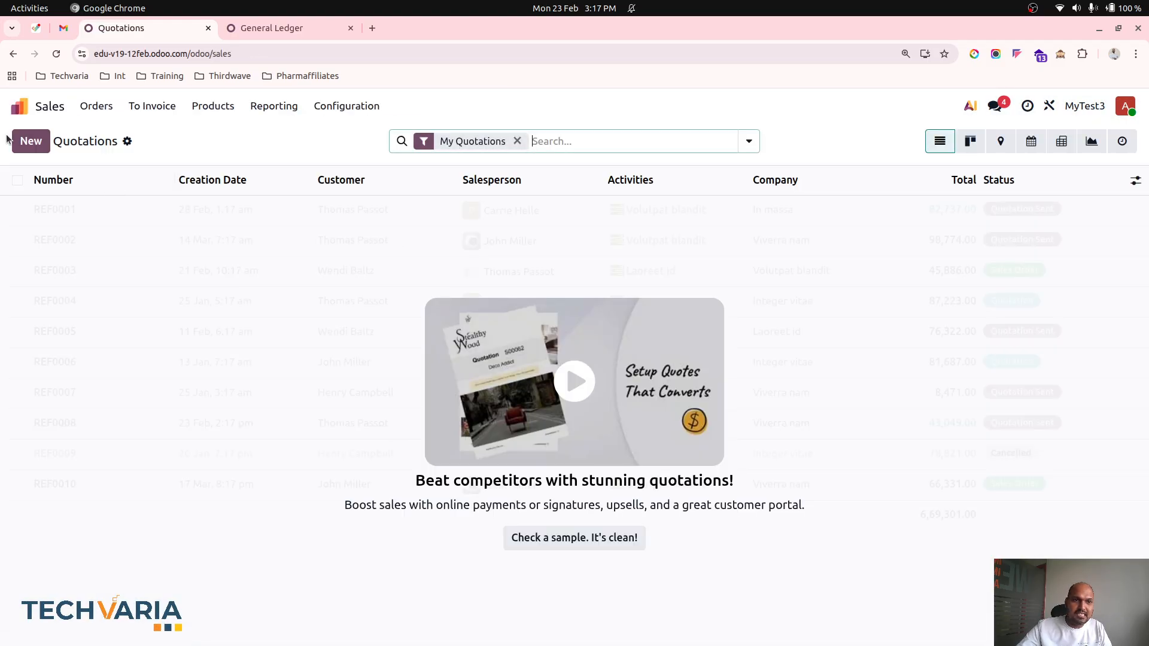
left_click(26, 142)
left_click(175, 267)
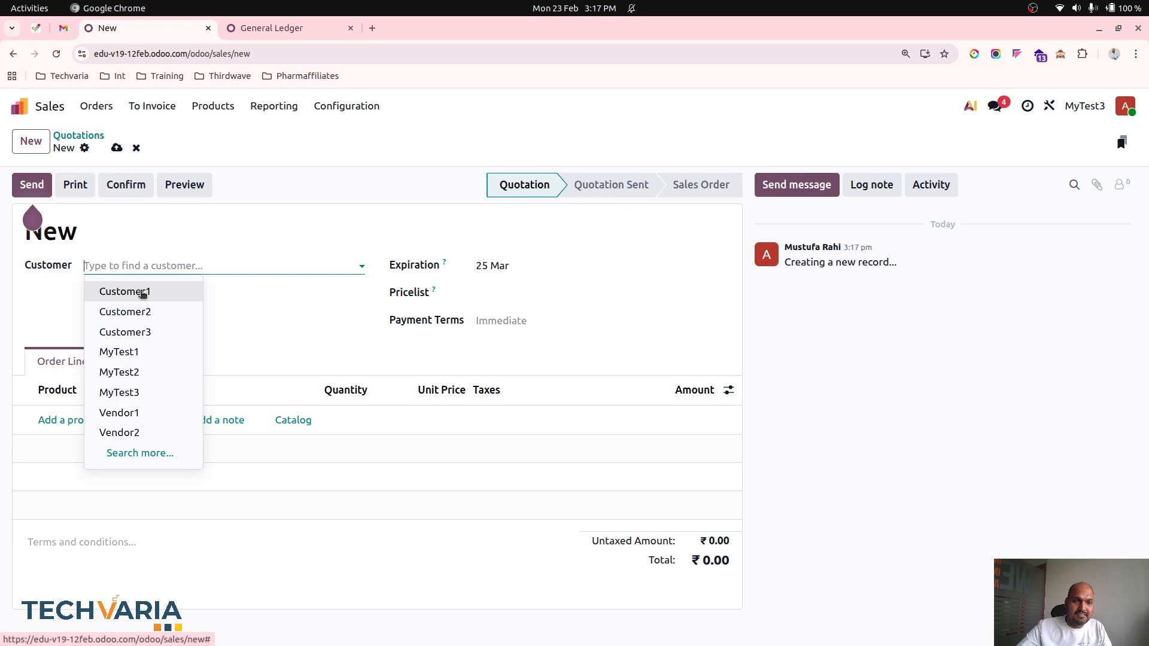
left_click(143, 290)
Add product ST3 to the quotation at a unit price of 100, and save and confirm the order.
left_click(78, 420)
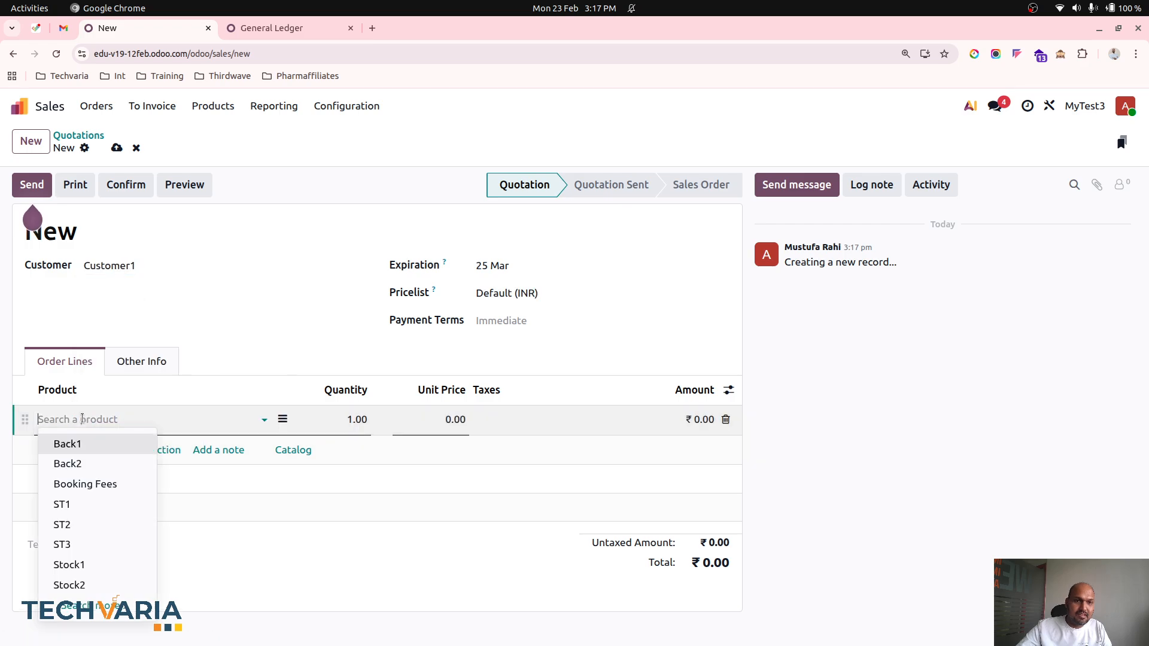
left_click(92, 544)
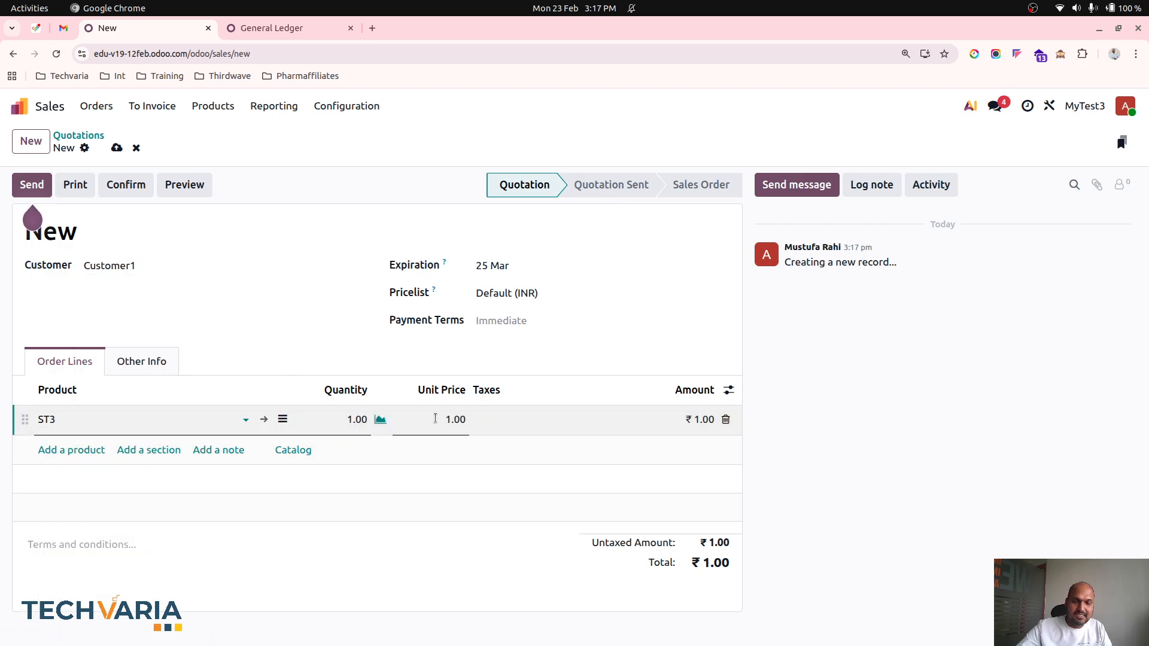
left_click(435, 418)
type("100")
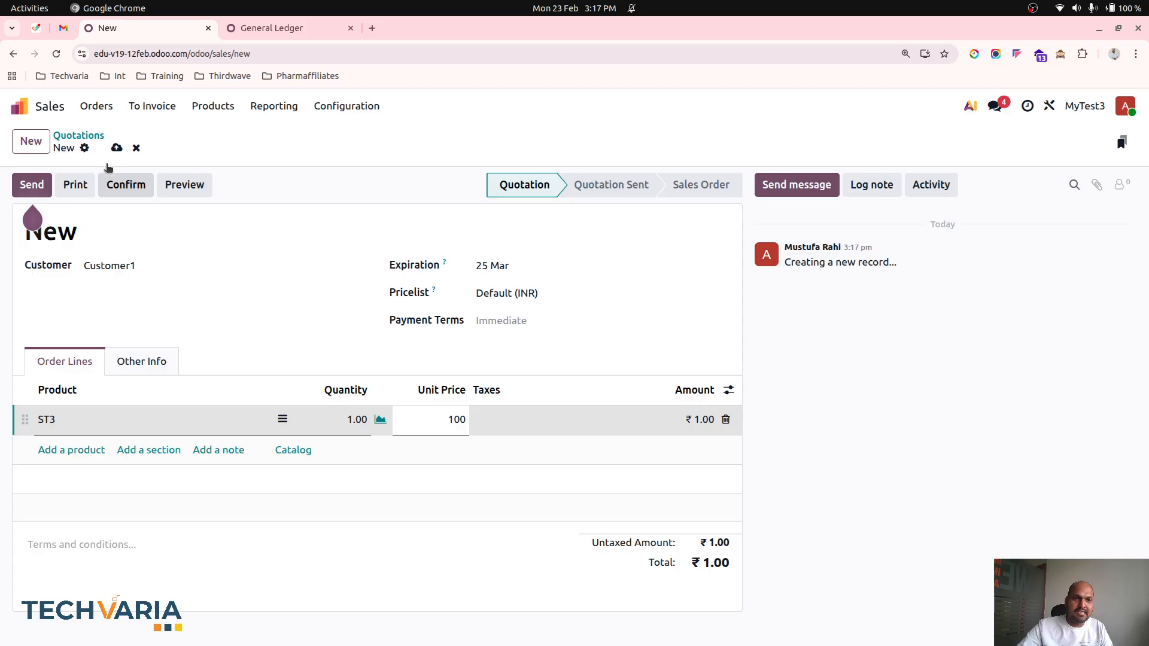
left_click(117, 148)
left_click(126, 184)
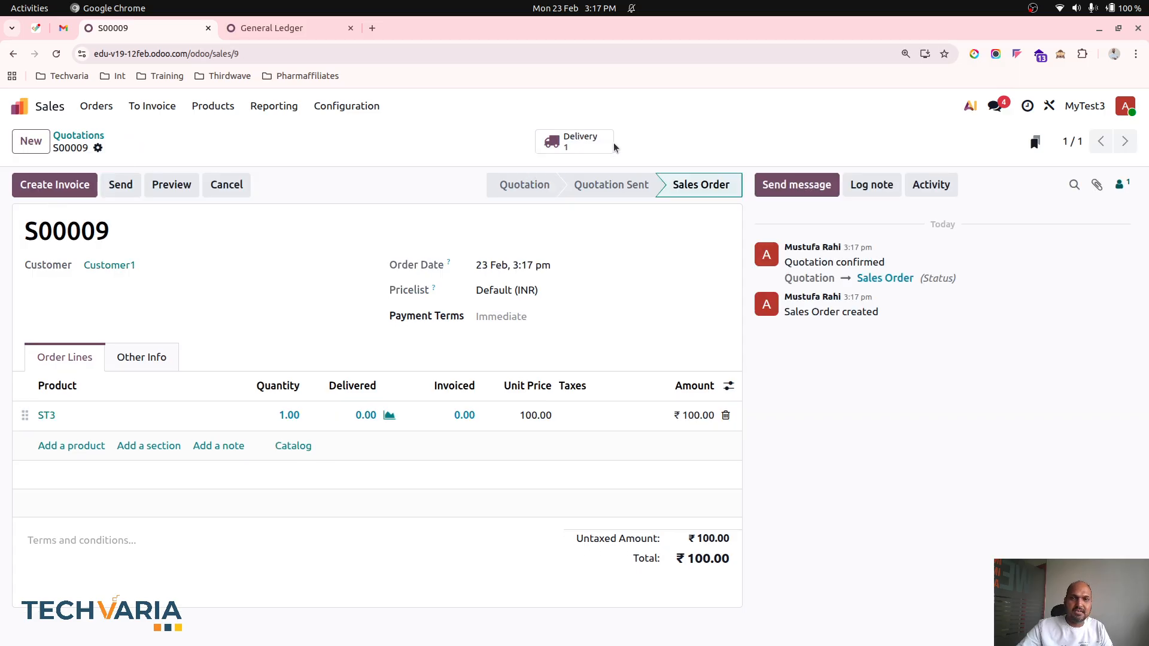
Validate the ST3 delivery linked to the sales order and return to the order.
left_click(574, 141)
left_click(40, 184)
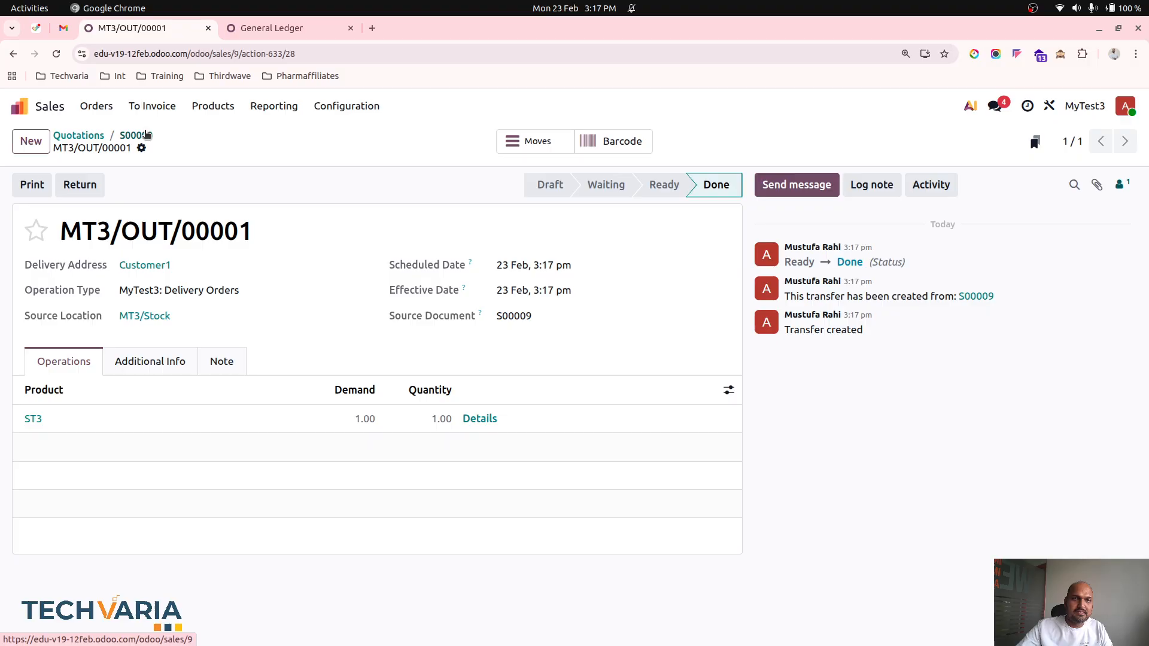
left_click(135, 135)
Create and confirm a regular invoice for the ST3 sales order, and show its journal items.
left_click(65, 184)
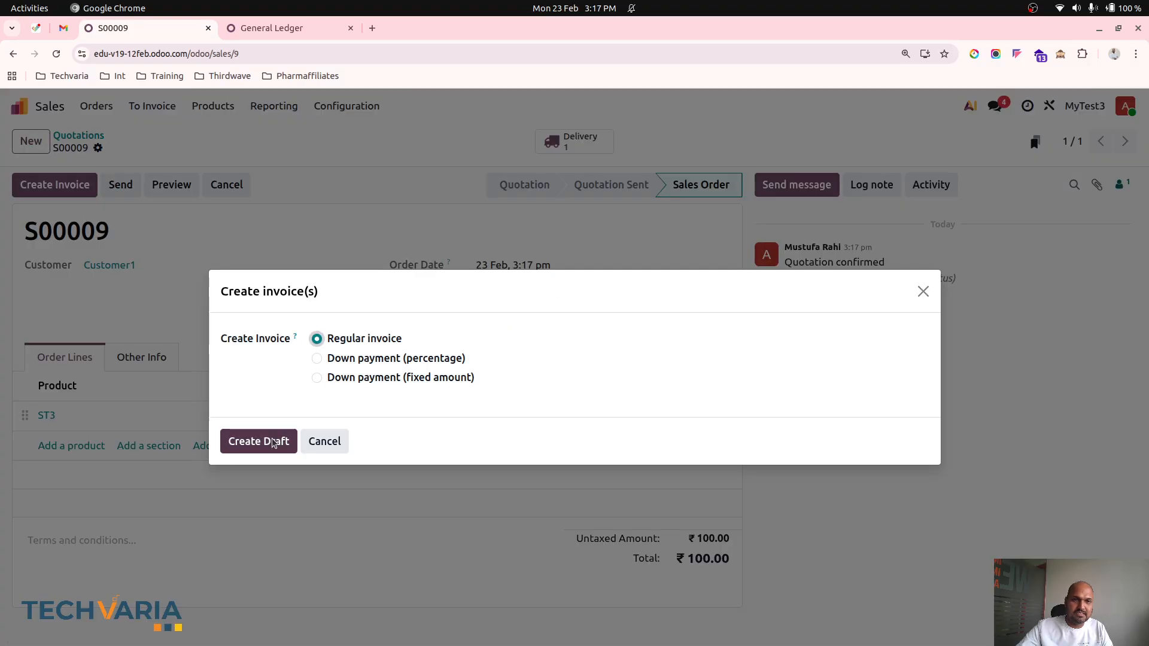
left_click(267, 447)
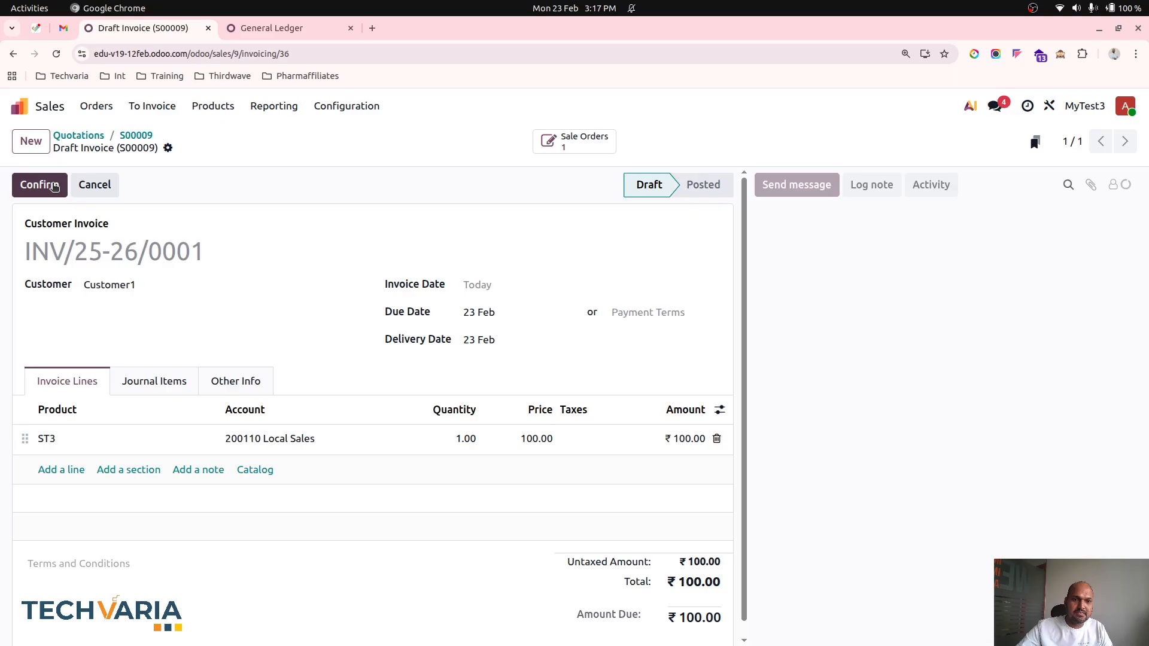
left_click(146, 383)
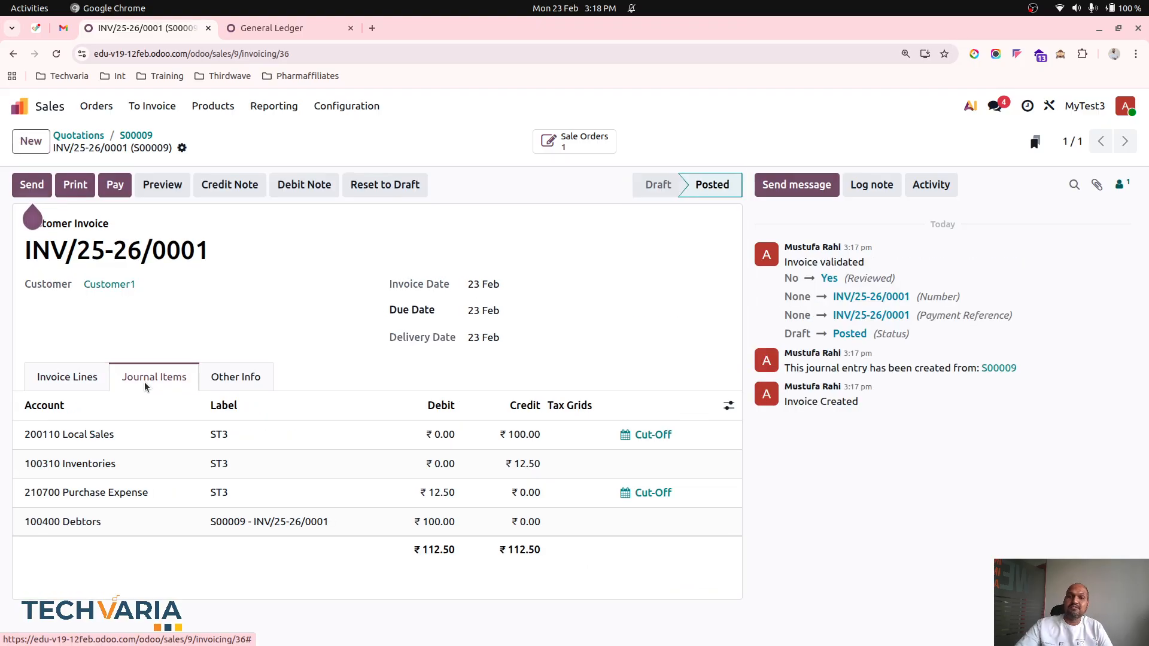
Check the ST3 invoice entry under 100310 Inventories in the General Ledger, and return to the app overview.
left_click(260, 27)
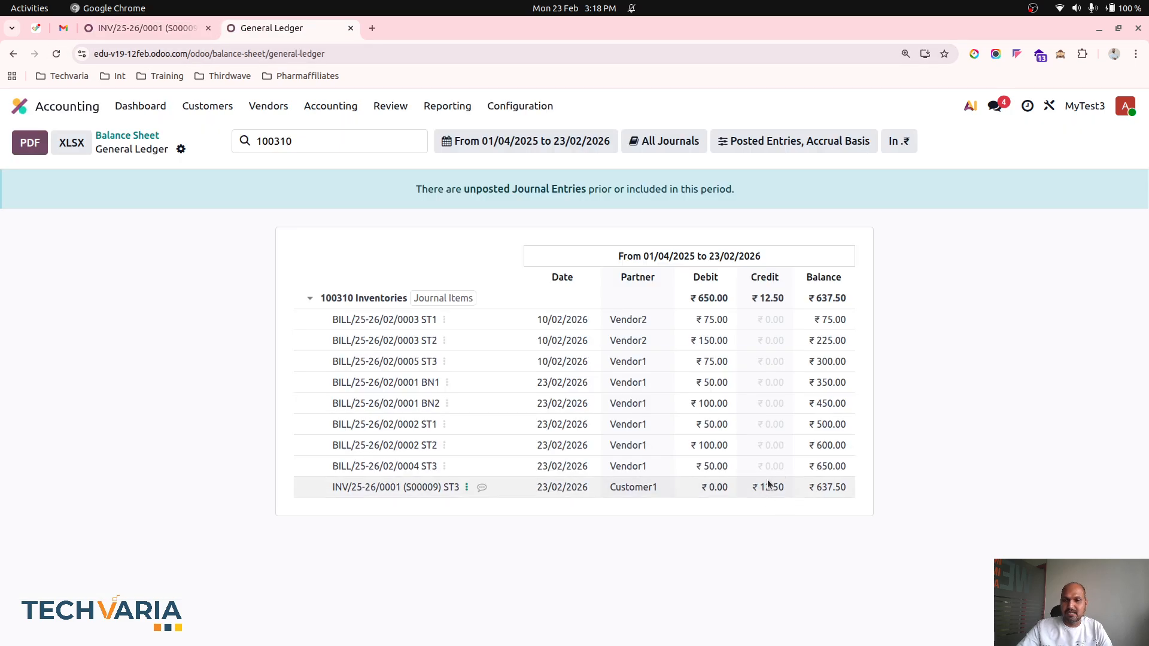
left_click(167, 30)
left_click(20, 106)
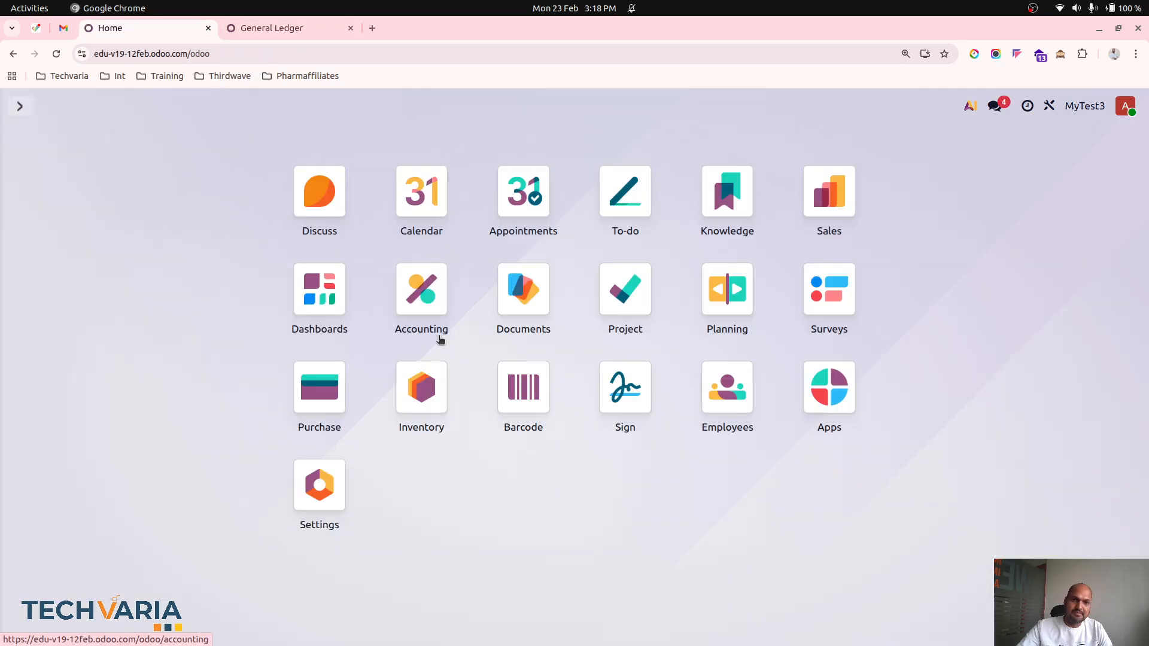
Open the Inventory stock report, check the value of ST3, and open the ST3 product record to view its cost.
left_click(440, 339)
left_click(62, 109)
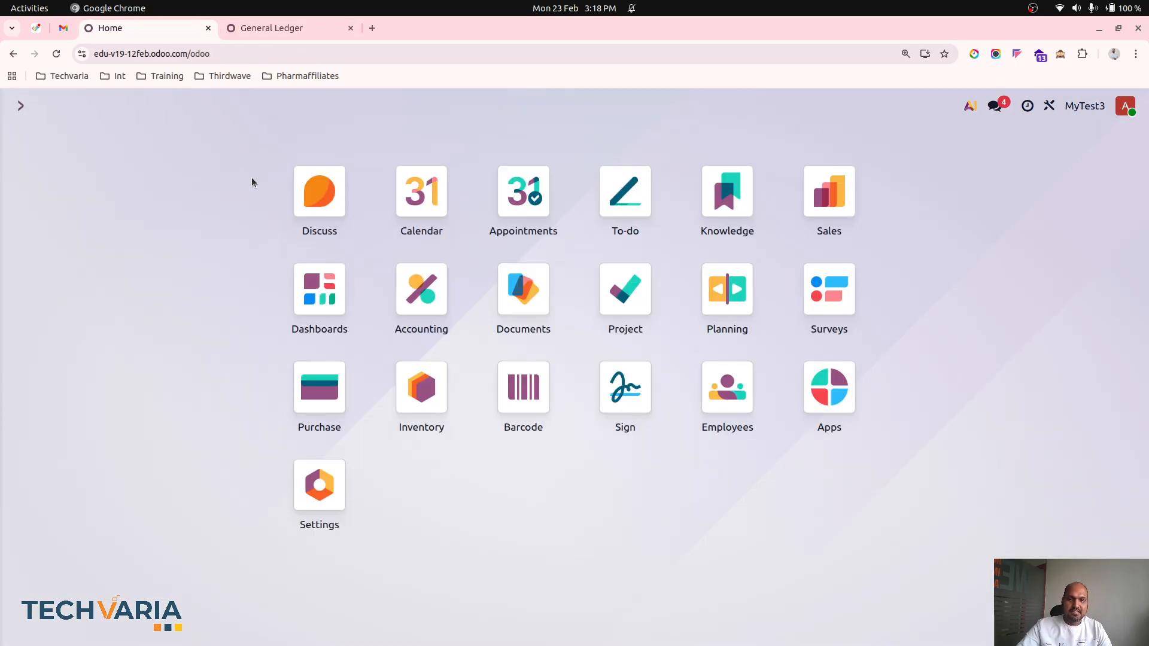
type("inve")
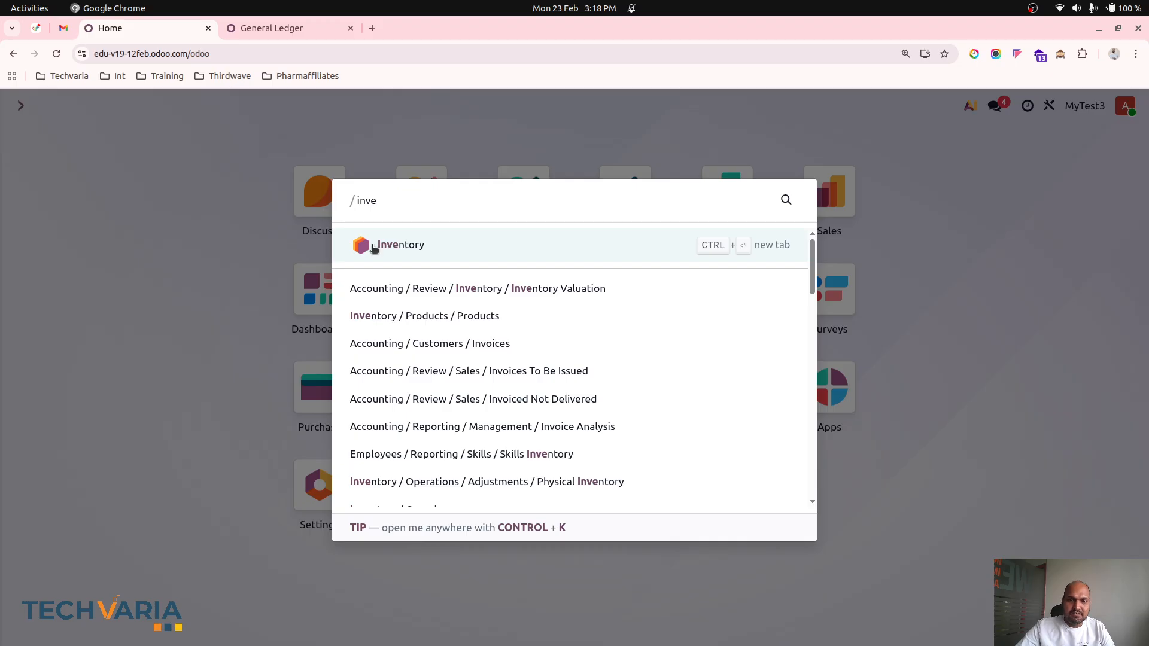
left_click(417, 245)
left_click(318, 108)
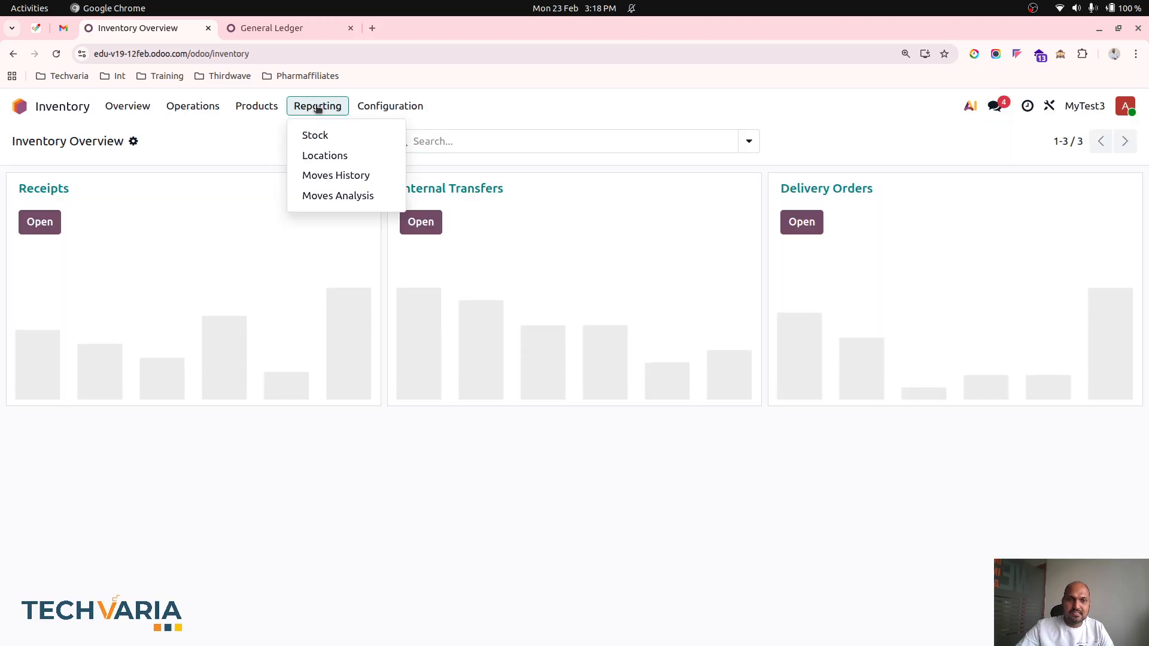
mouse_move(269, 108)
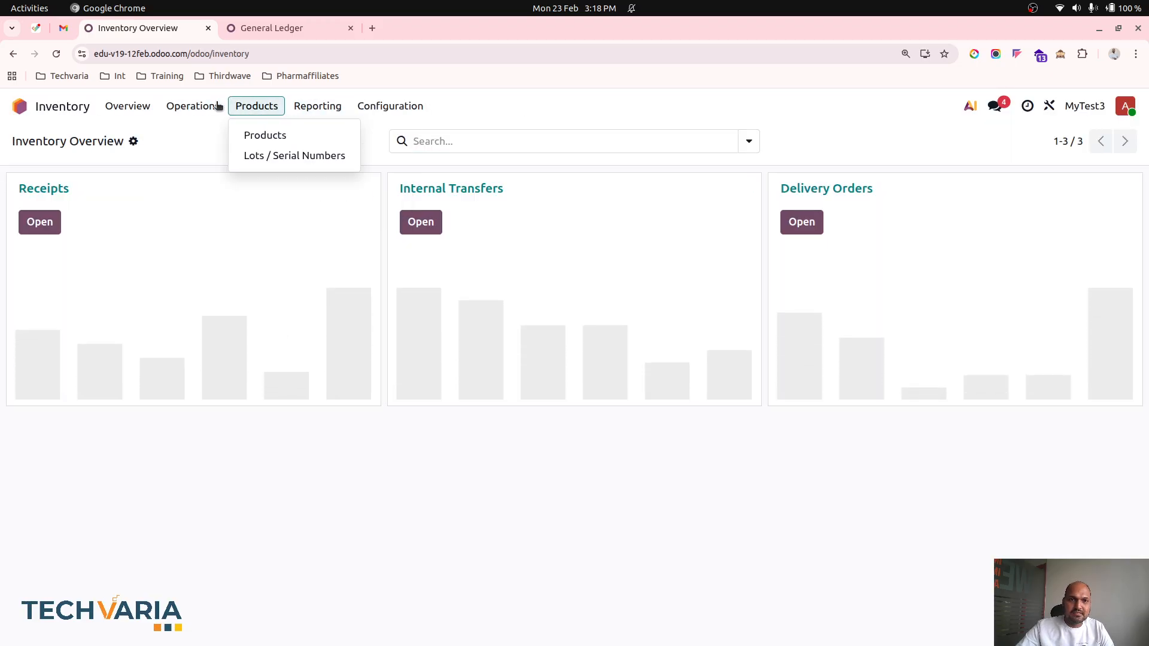
mouse_move(314, 108)
left_click(326, 139)
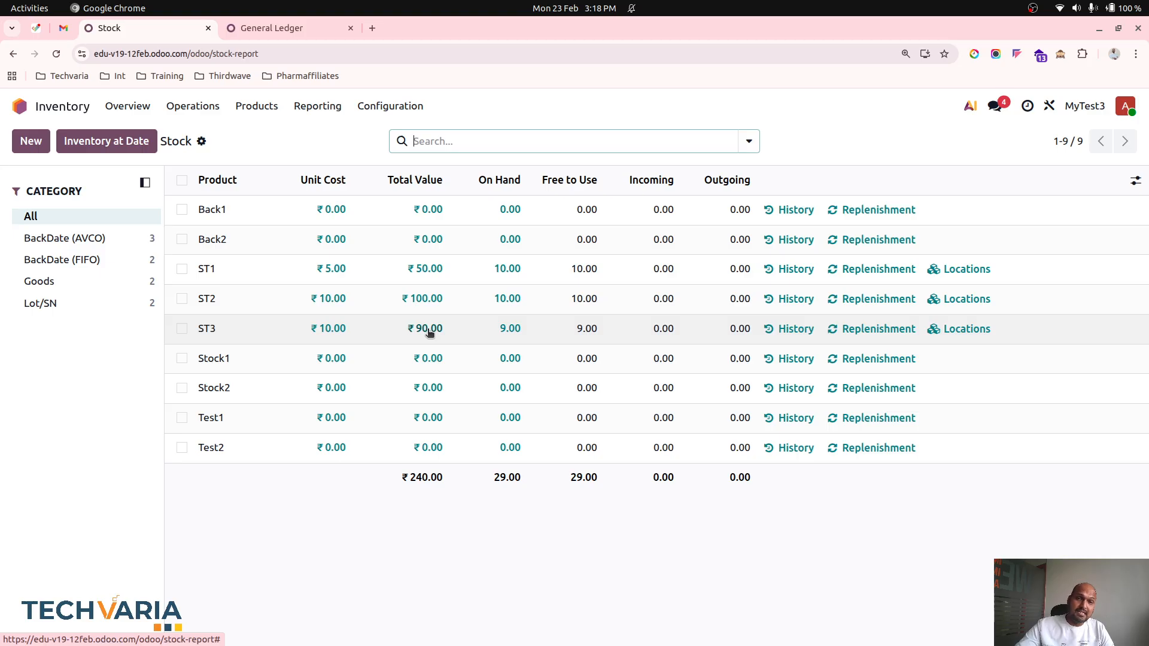
left_click(206, 329)
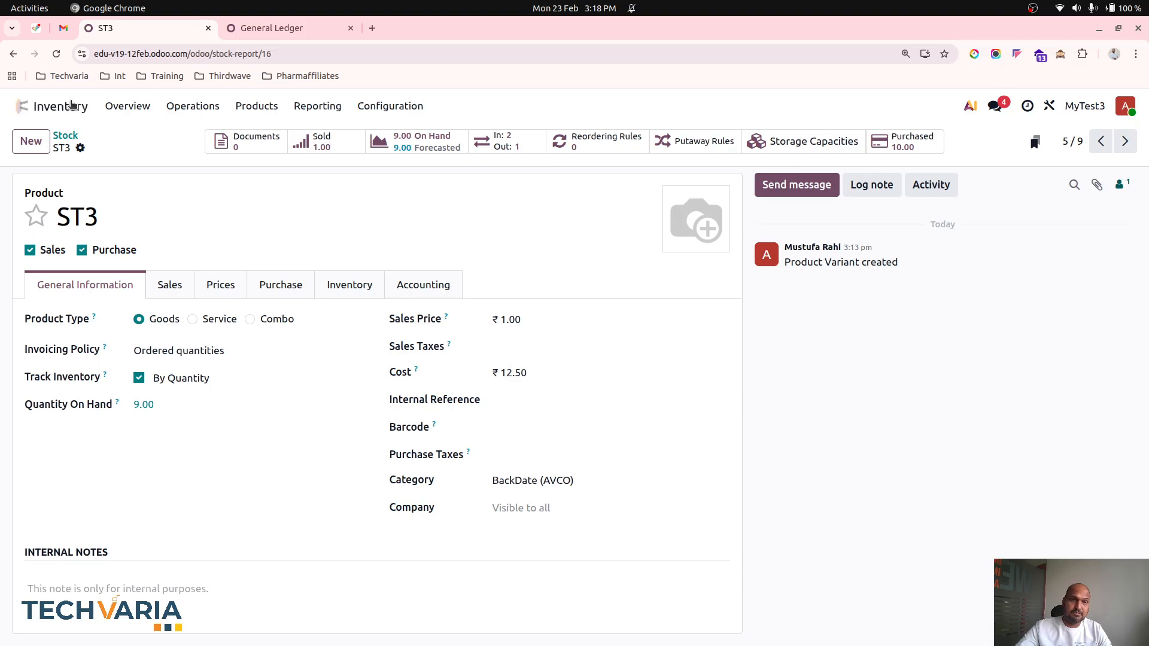
Open the Accounting Inventory Valuation report, drill into the ending stock, and compare it with the 100310 Inventories ledger.
left_click(20, 106)
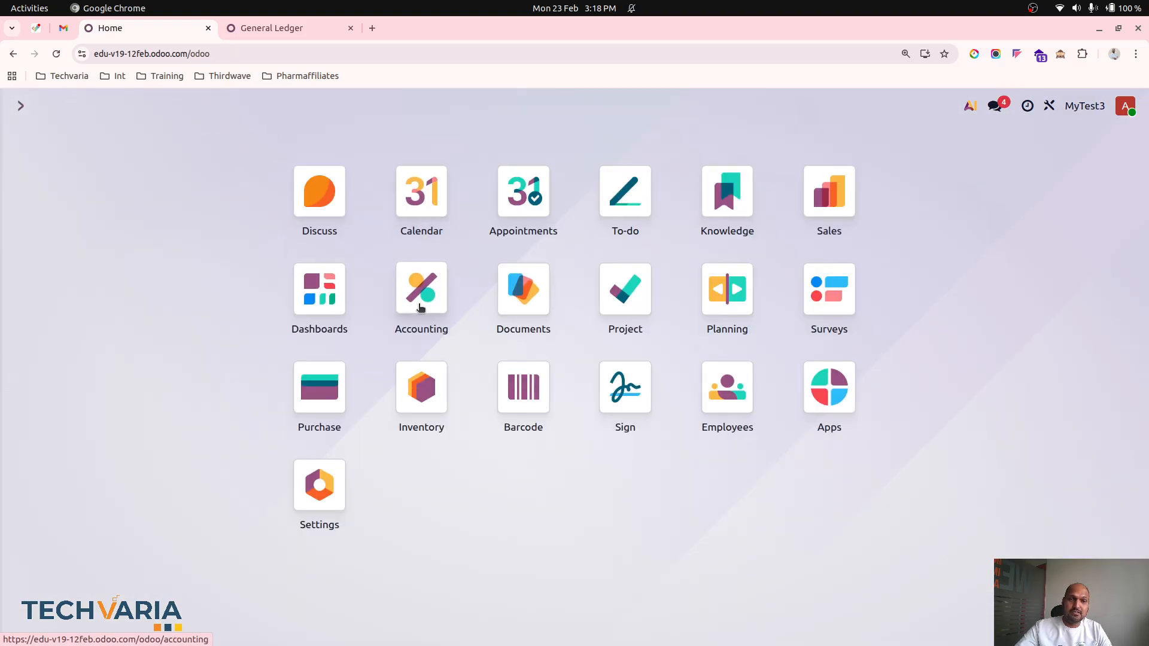
left_click(421, 307)
left_click(390, 105)
left_click(436, 286)
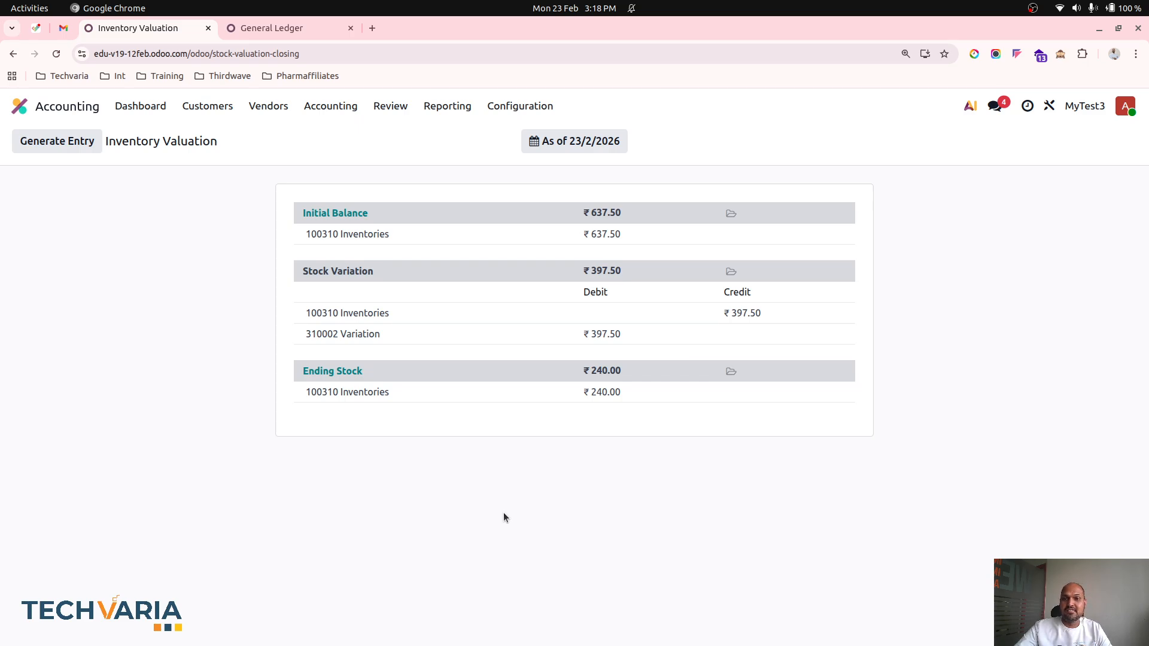
left_click(490, 369)
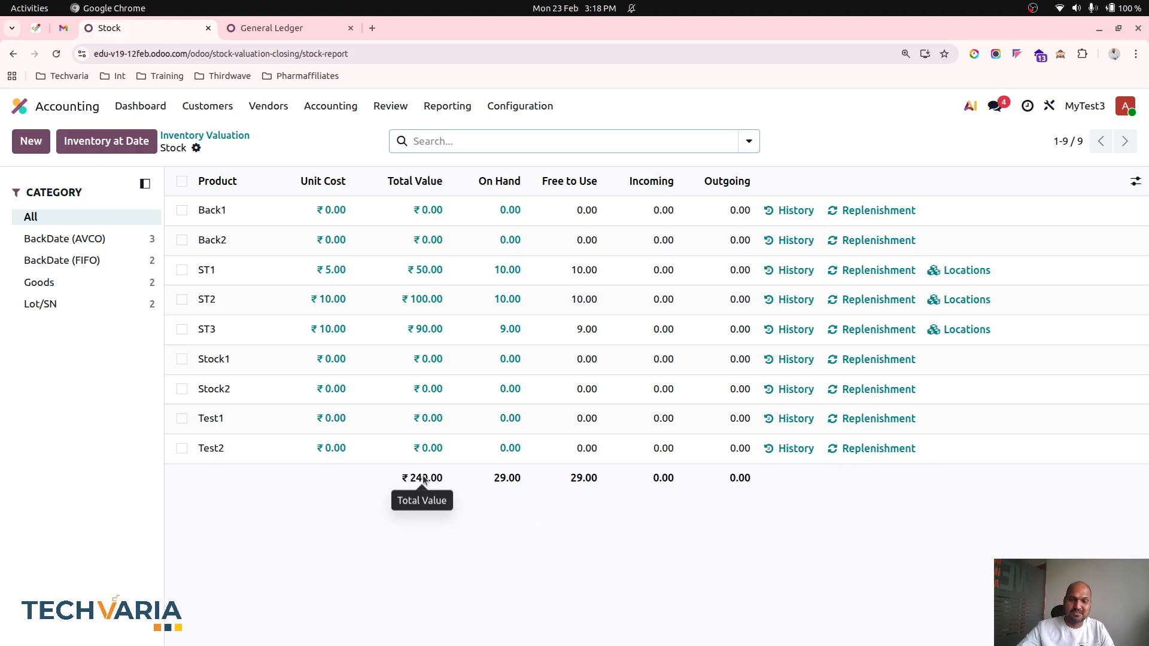
left_click(269, 33)
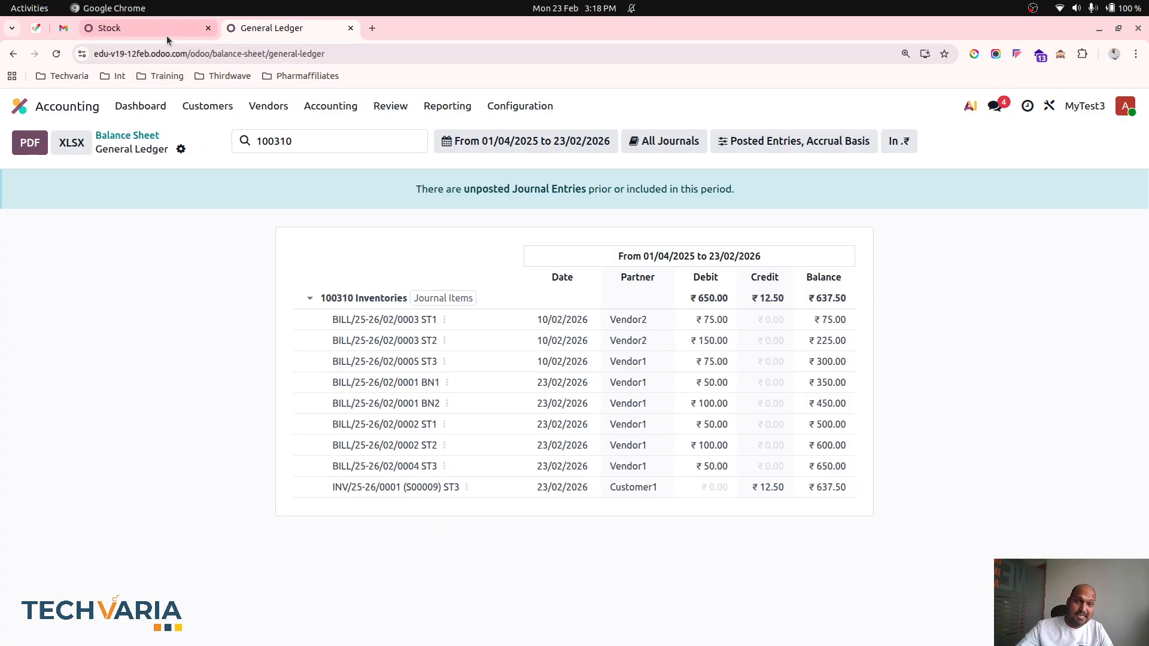
Open the Physical Inventory list in Inventory and set the counted quantity of ST3 to 10.
left_click(70, 103)
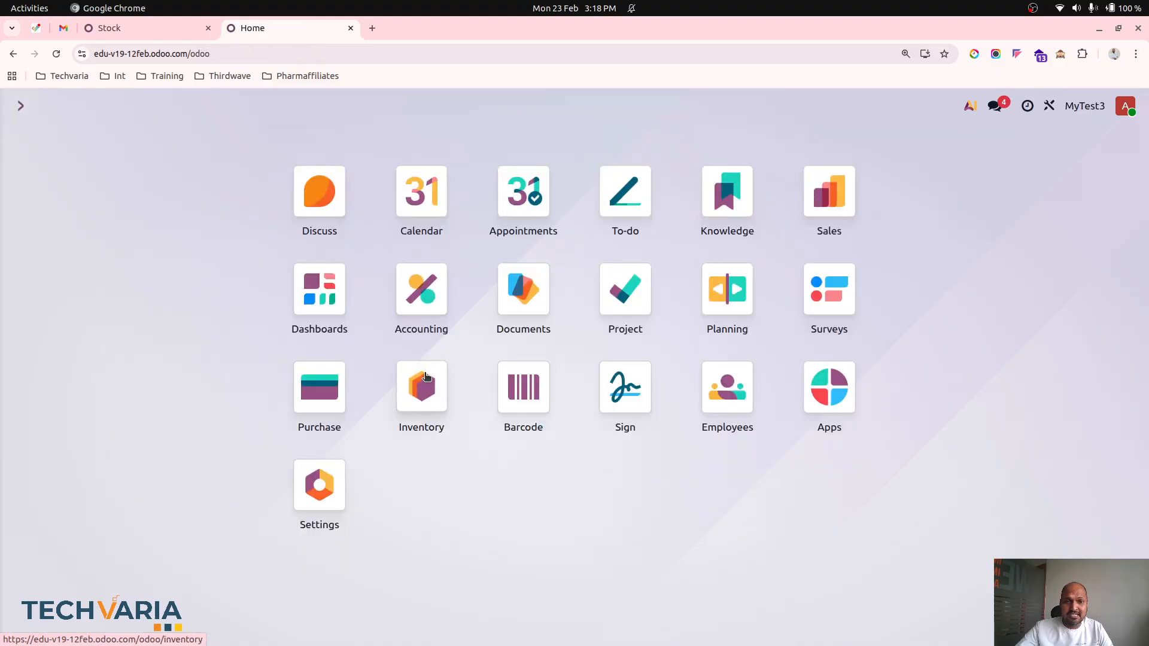
left_click(421, 385)
left_click(256, 106)
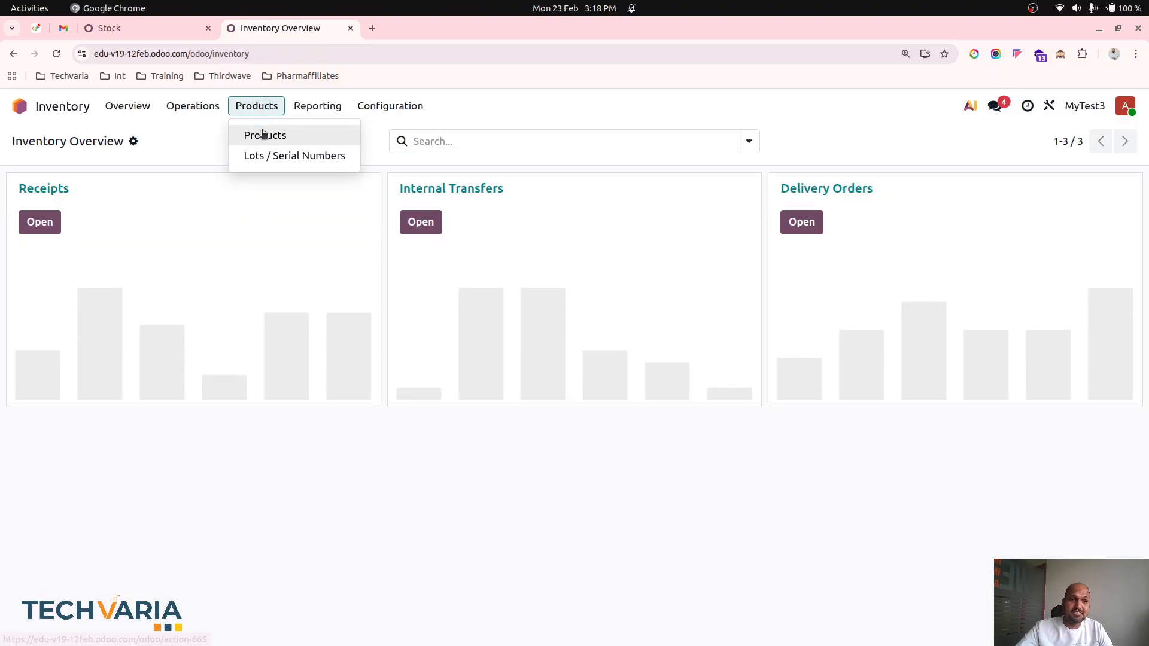
left_click(201, 107)
left_click(223, 243)
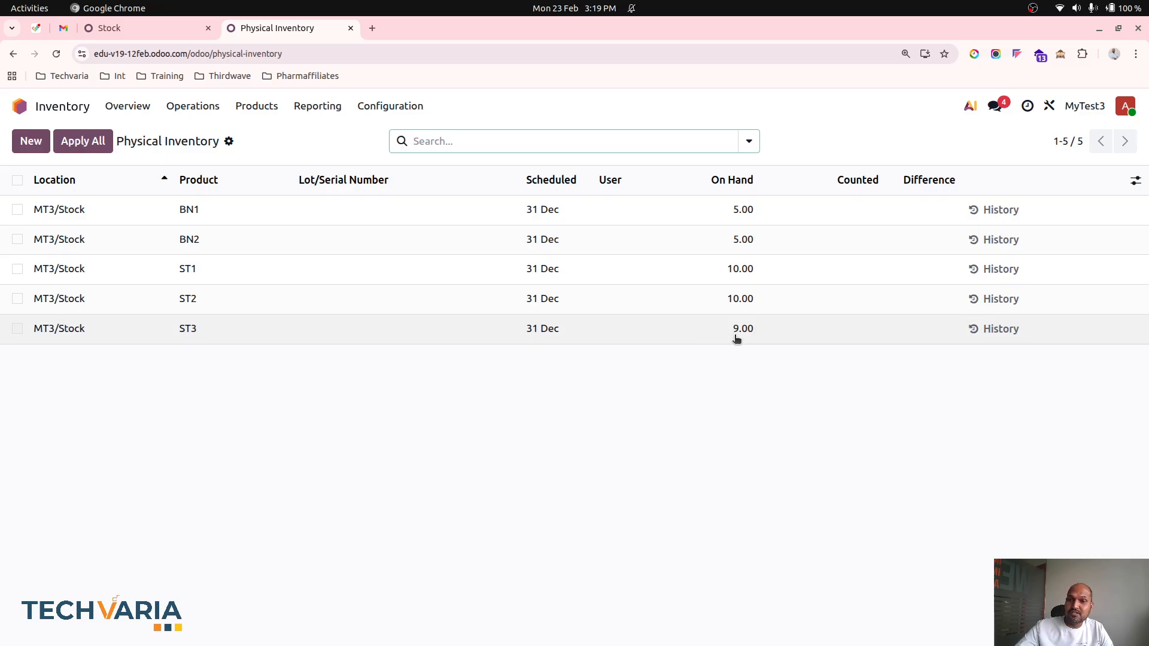
left_click(845, 329)
type("10")
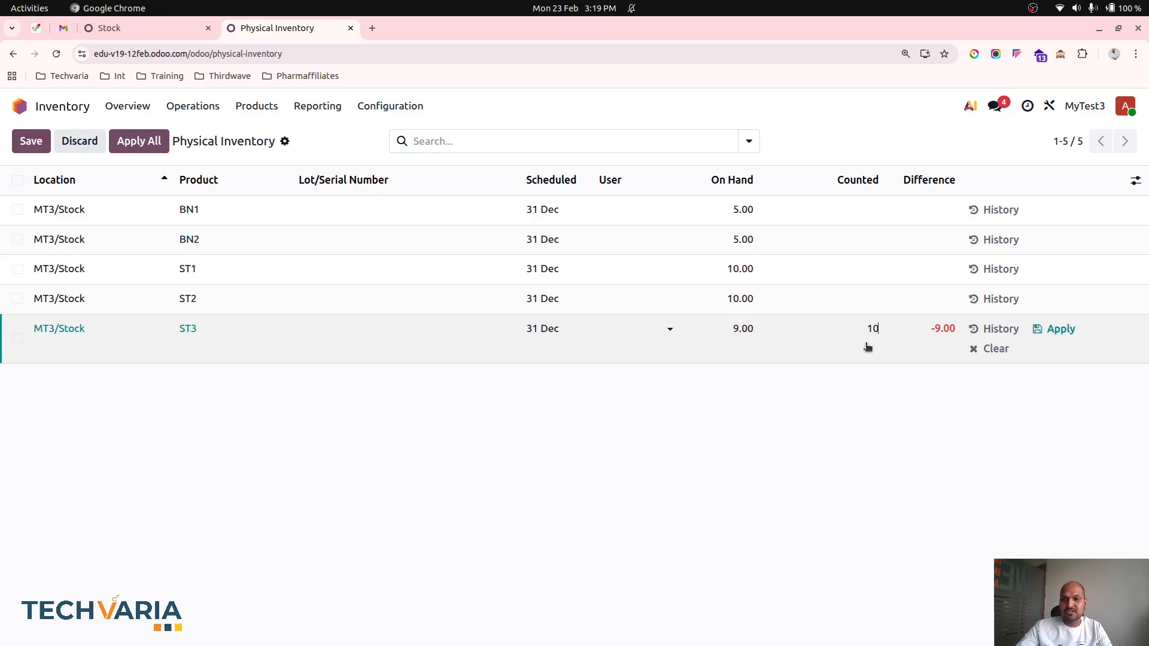
left_click(838, 458)
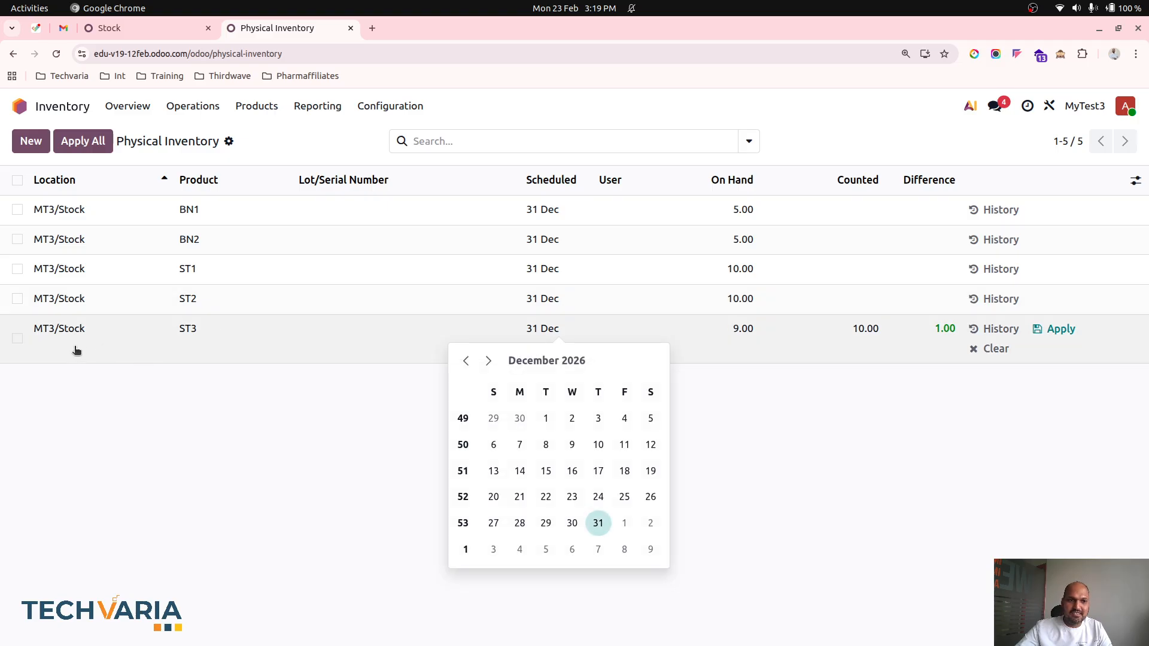
Apply the ST3 count with accounting and counting dates of 16 Feb, and update the quantities.
left_click(17, 338)
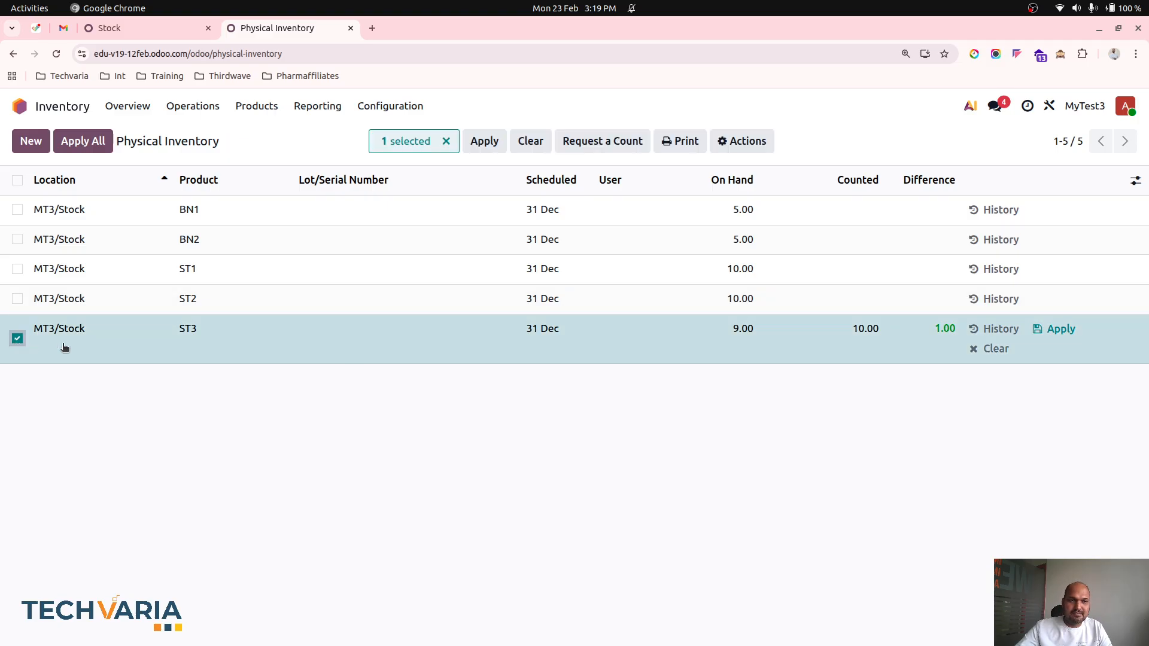
left_click(496, 144)
left_click(401, 357)
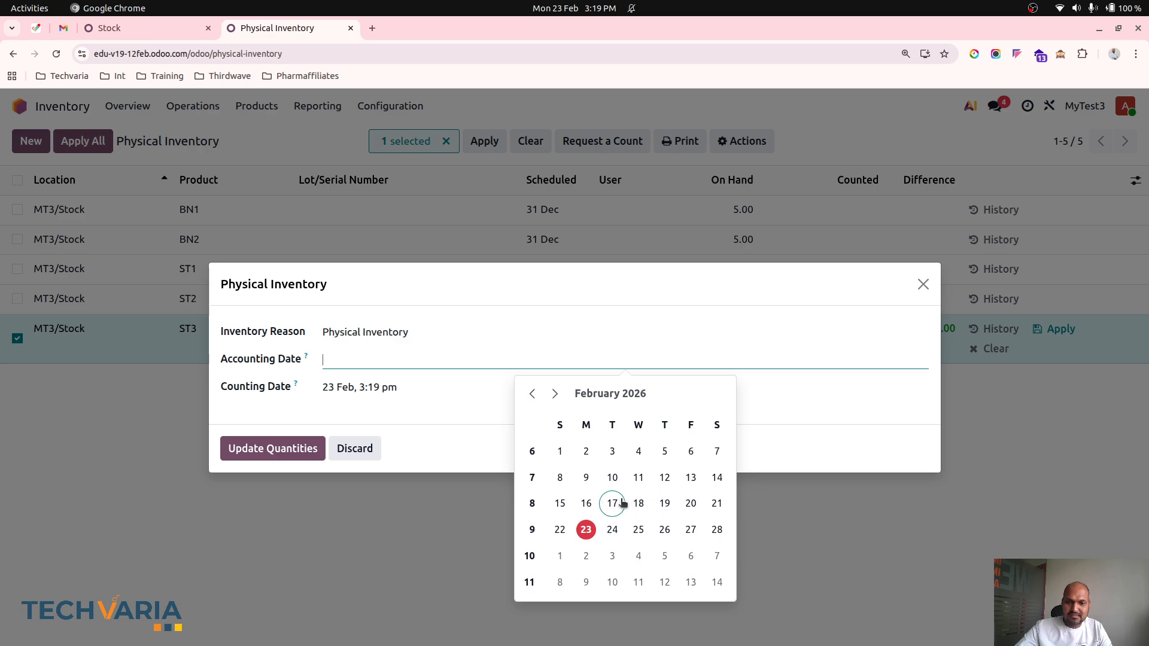
left_click(586, 502)
left_click(393, 388)
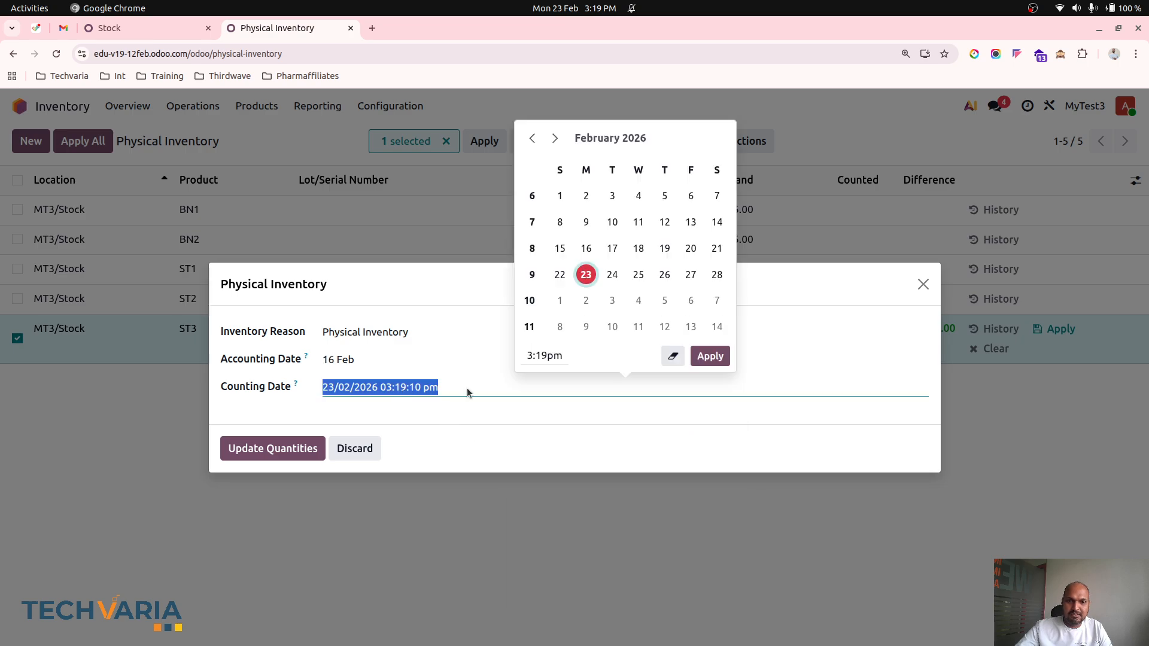
left_click(587, 249)
left_click(331, 428)
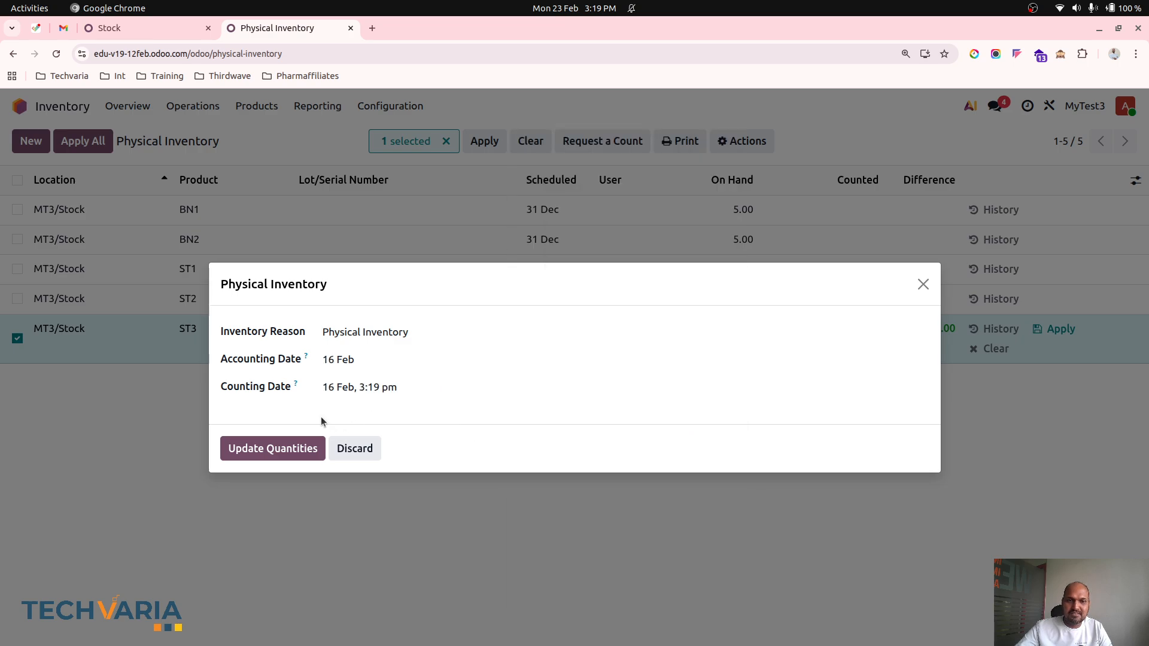
left_click(293, 450)
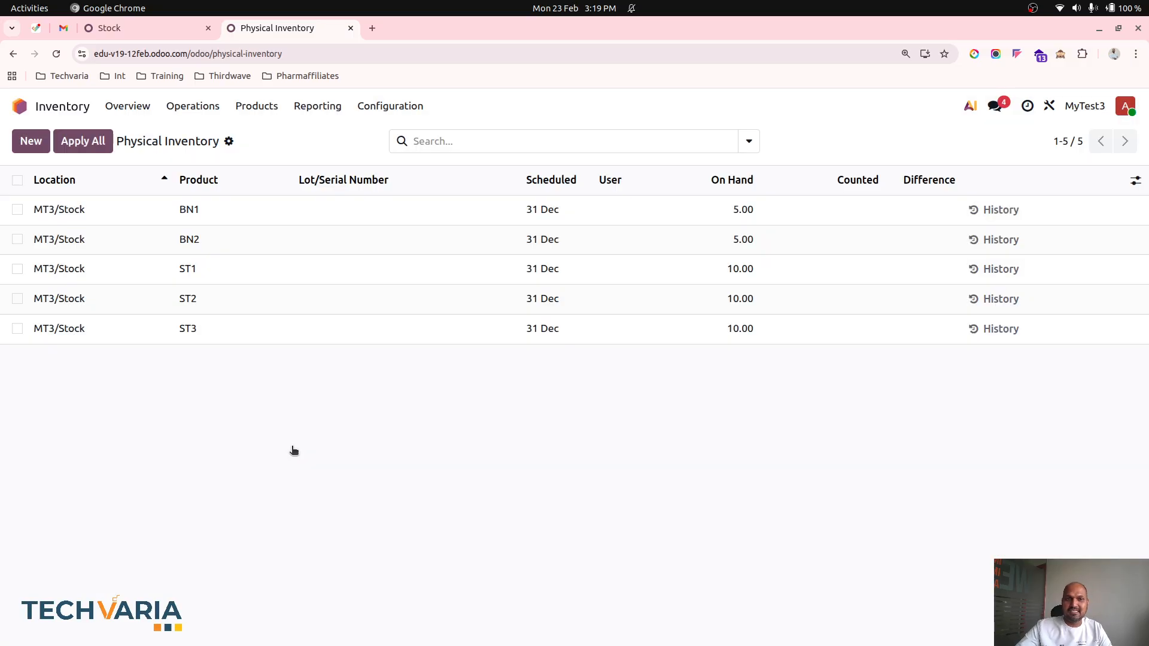
Refresh the stock report, examine the ST3 valuation lines, and return to the Inventory Valuation report.
left_click(114, 28)
left_click(56, 53)
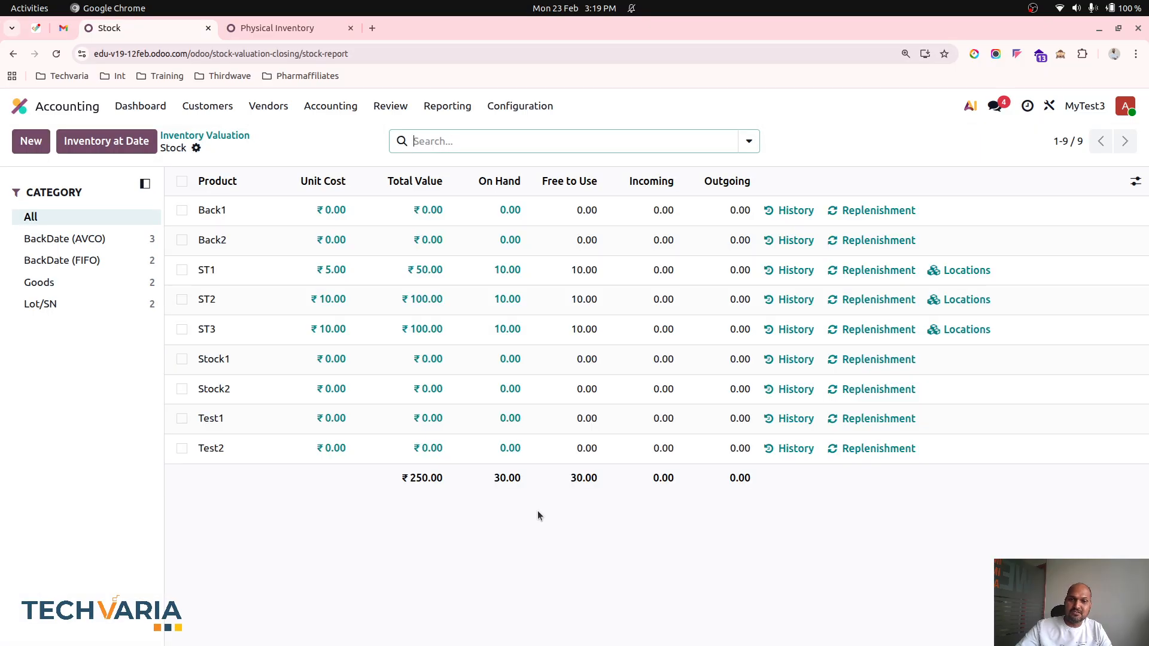
left_click(422, 330)
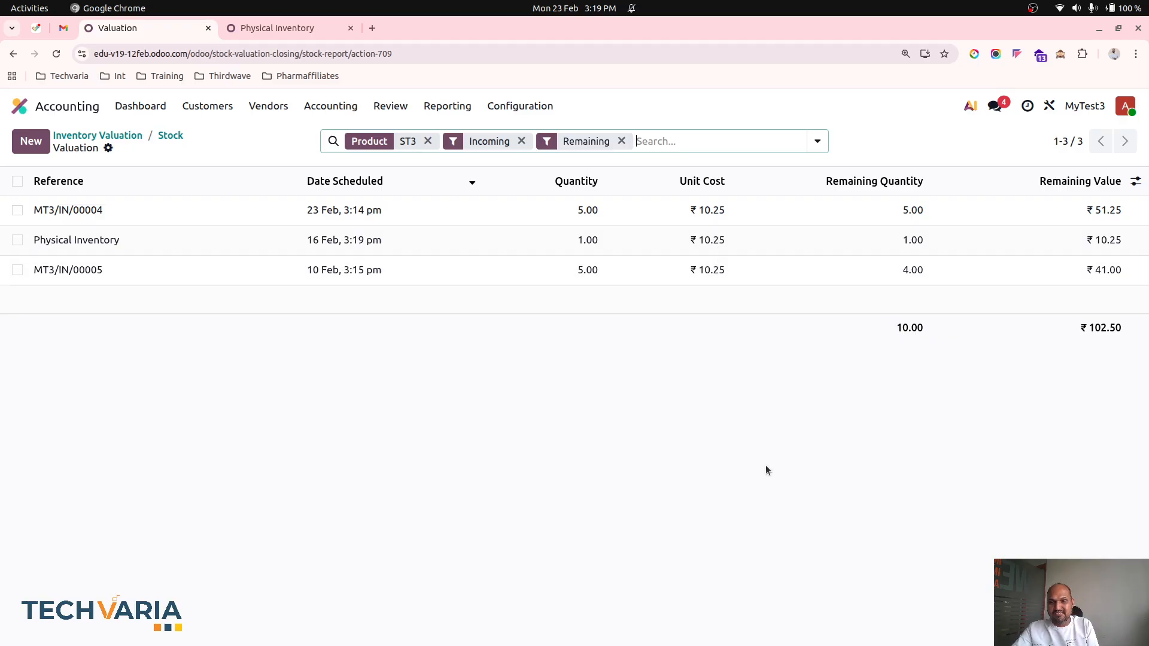
left_click(138, 136)
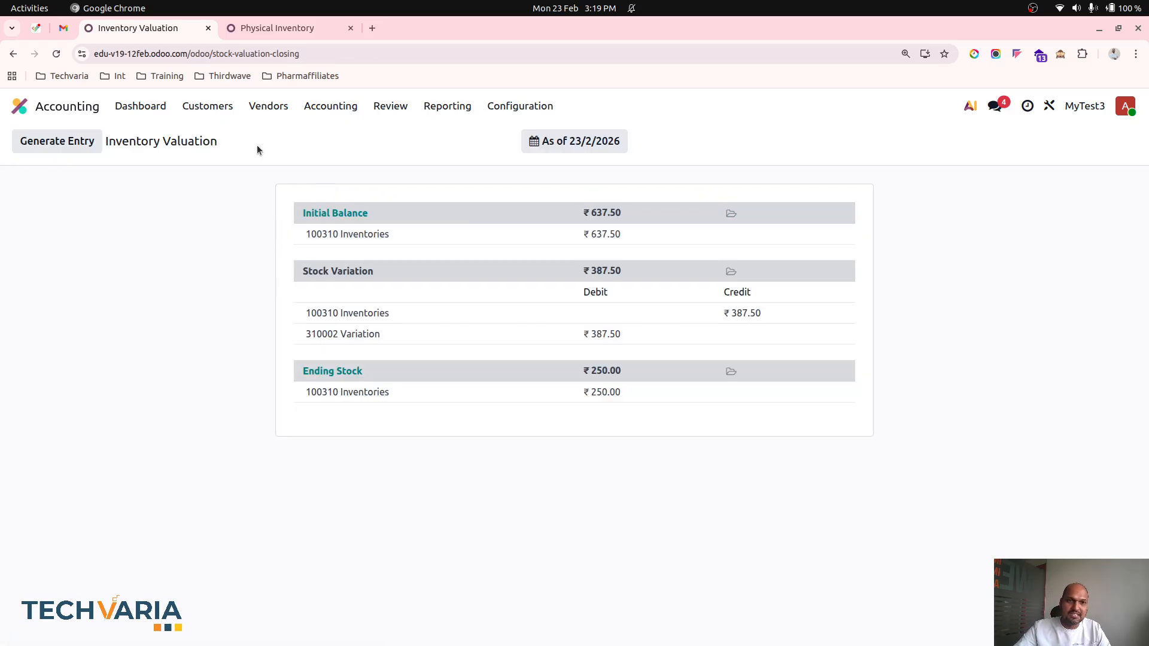
left_click(390, 106)
left_click(427, 281)
Show the stock report in Inventory to review product unit costs and total values.
left_click(260, 33)
left_click(316, 109)
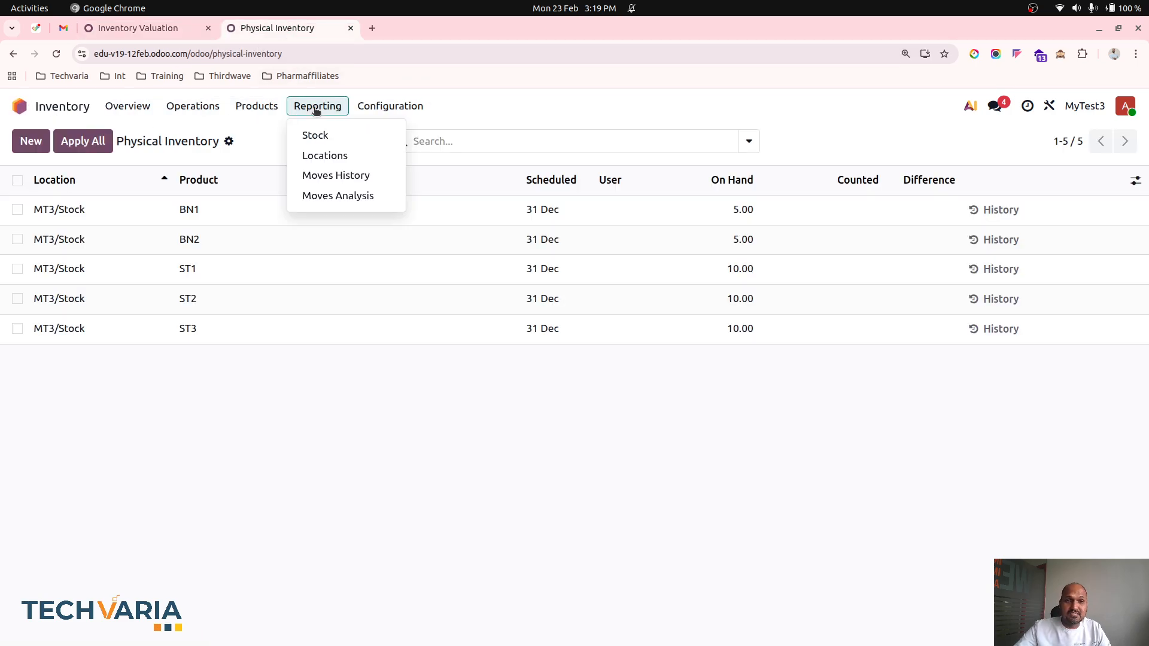
left_click(310, 135)
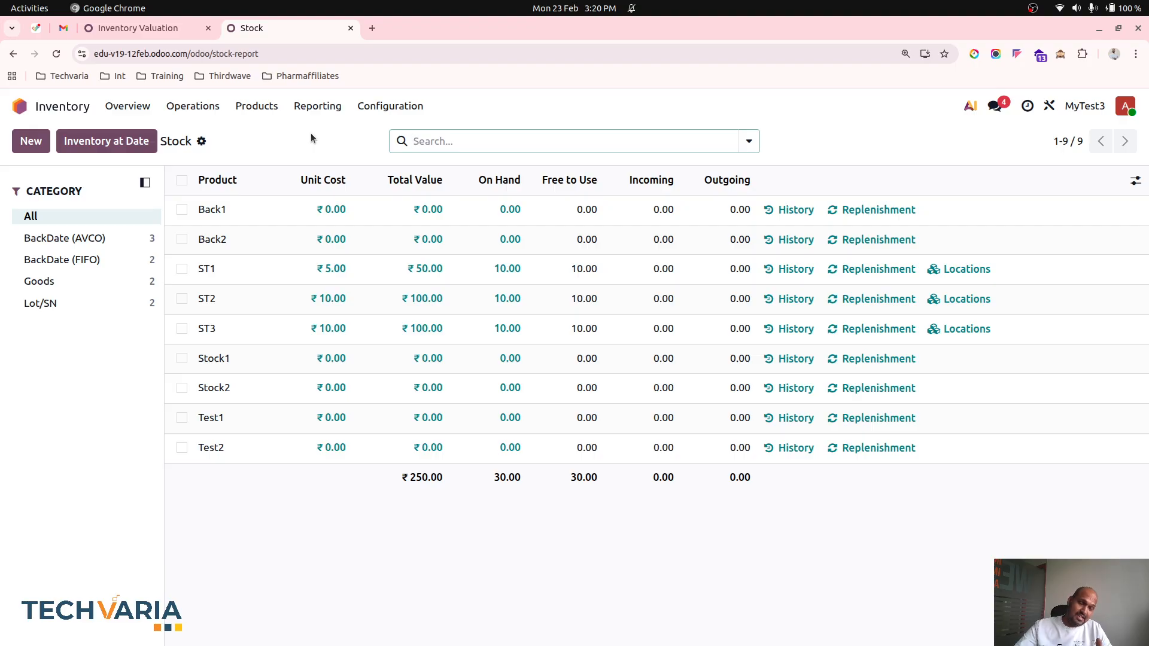
left_click(250, 108)
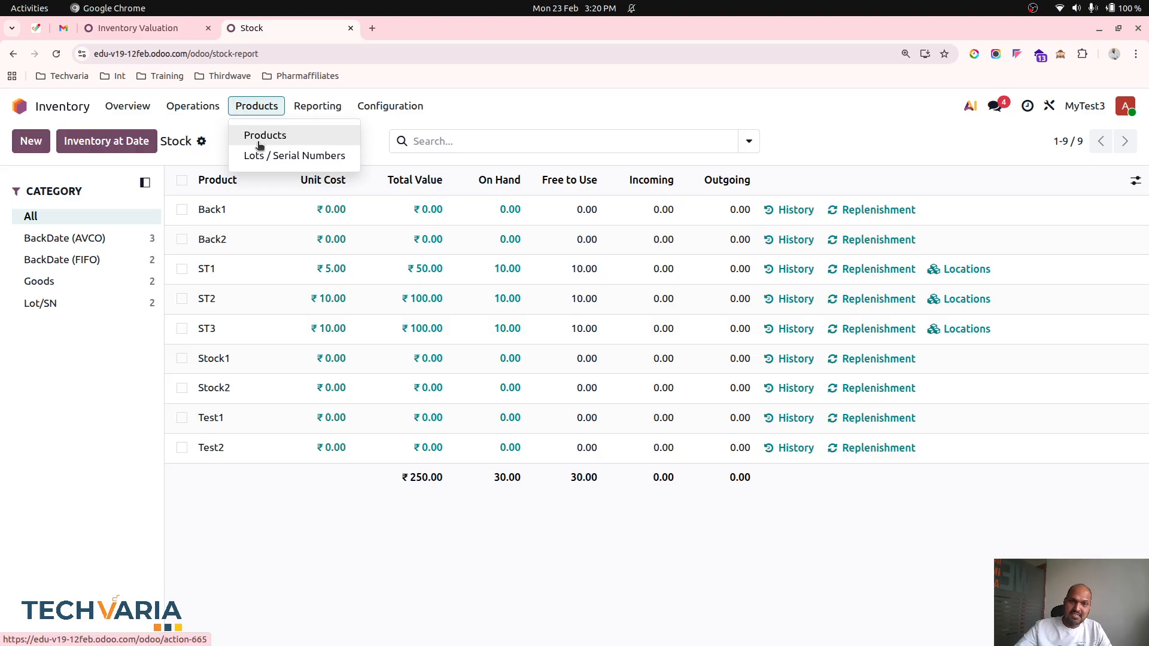
left_click(454, 124)
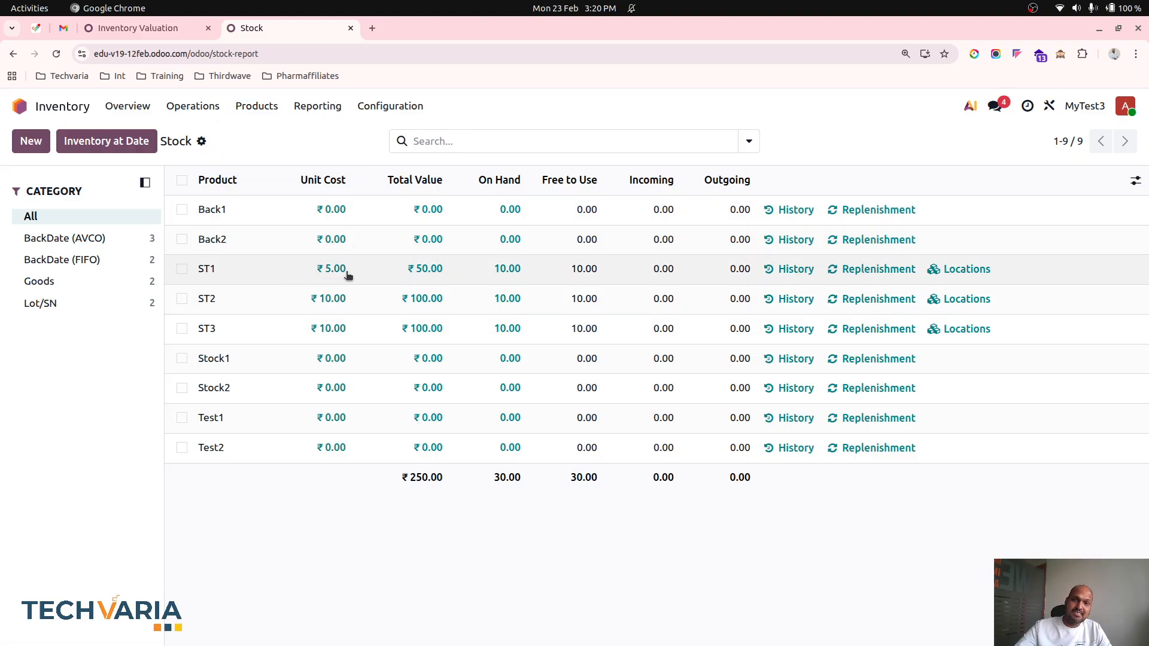
Inspect the valuation lines and unit cost history of ST1, and return to the stock report.
left_click(431, 271)
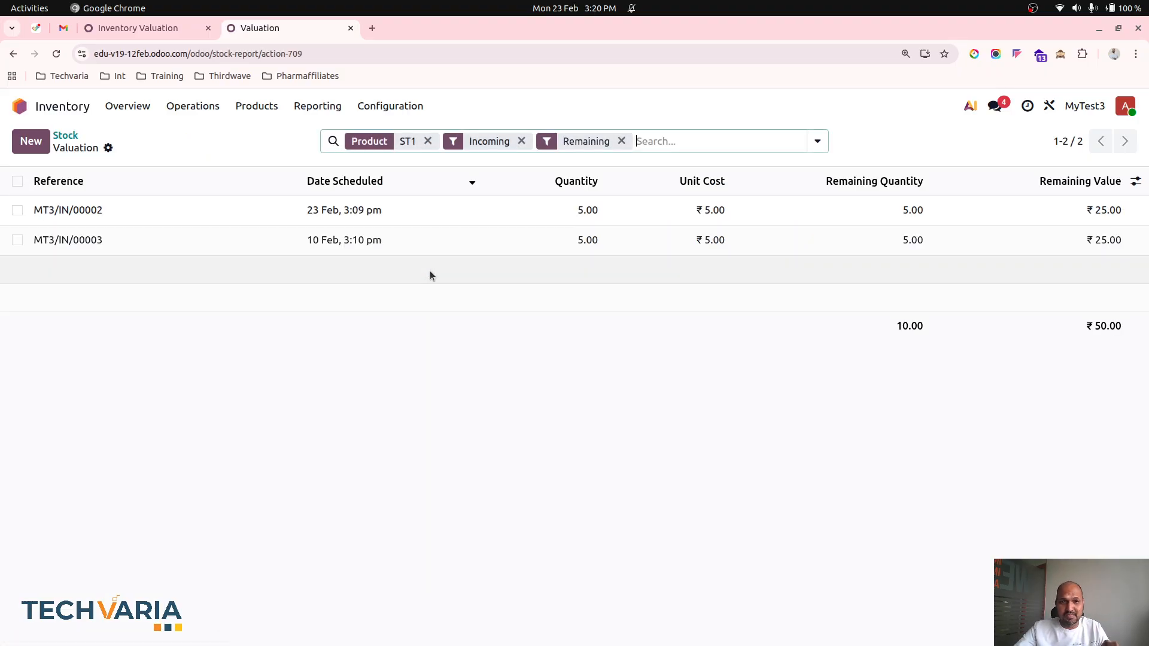
left_click(65, 136)
left_click(331, 267)
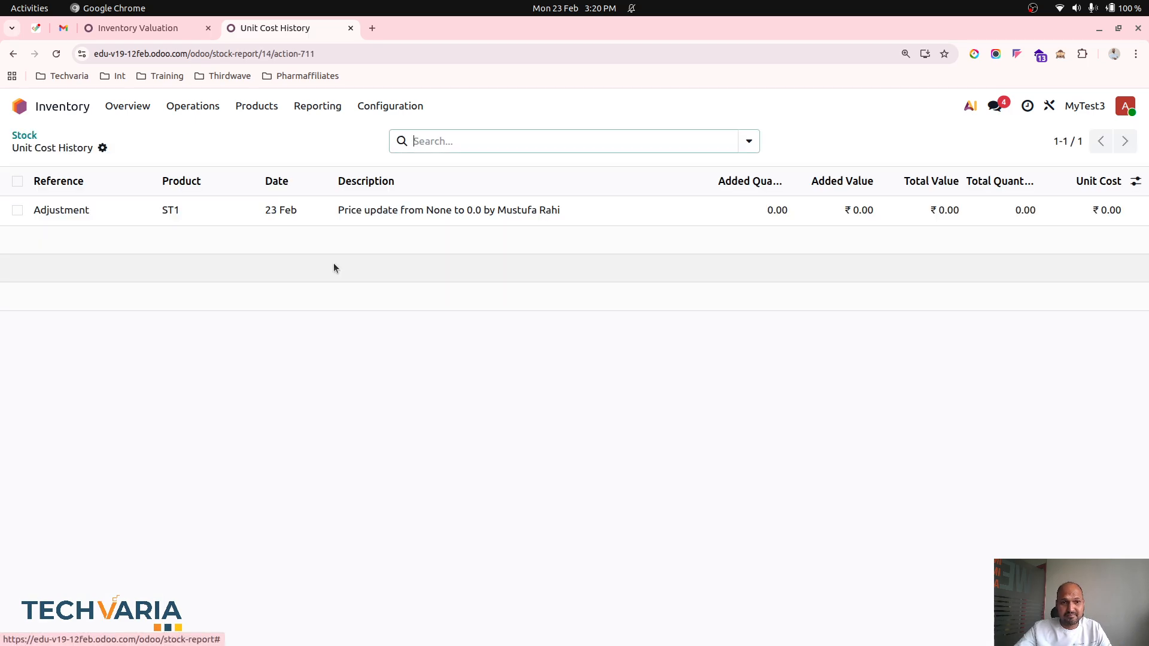
left_click(30, 137)
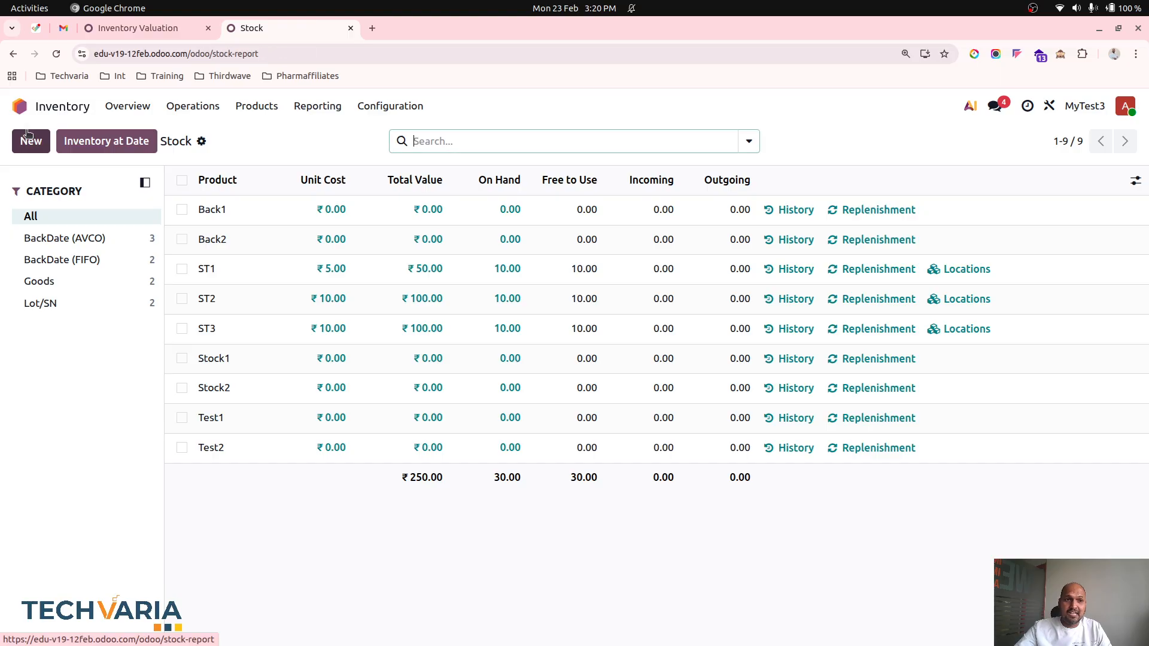